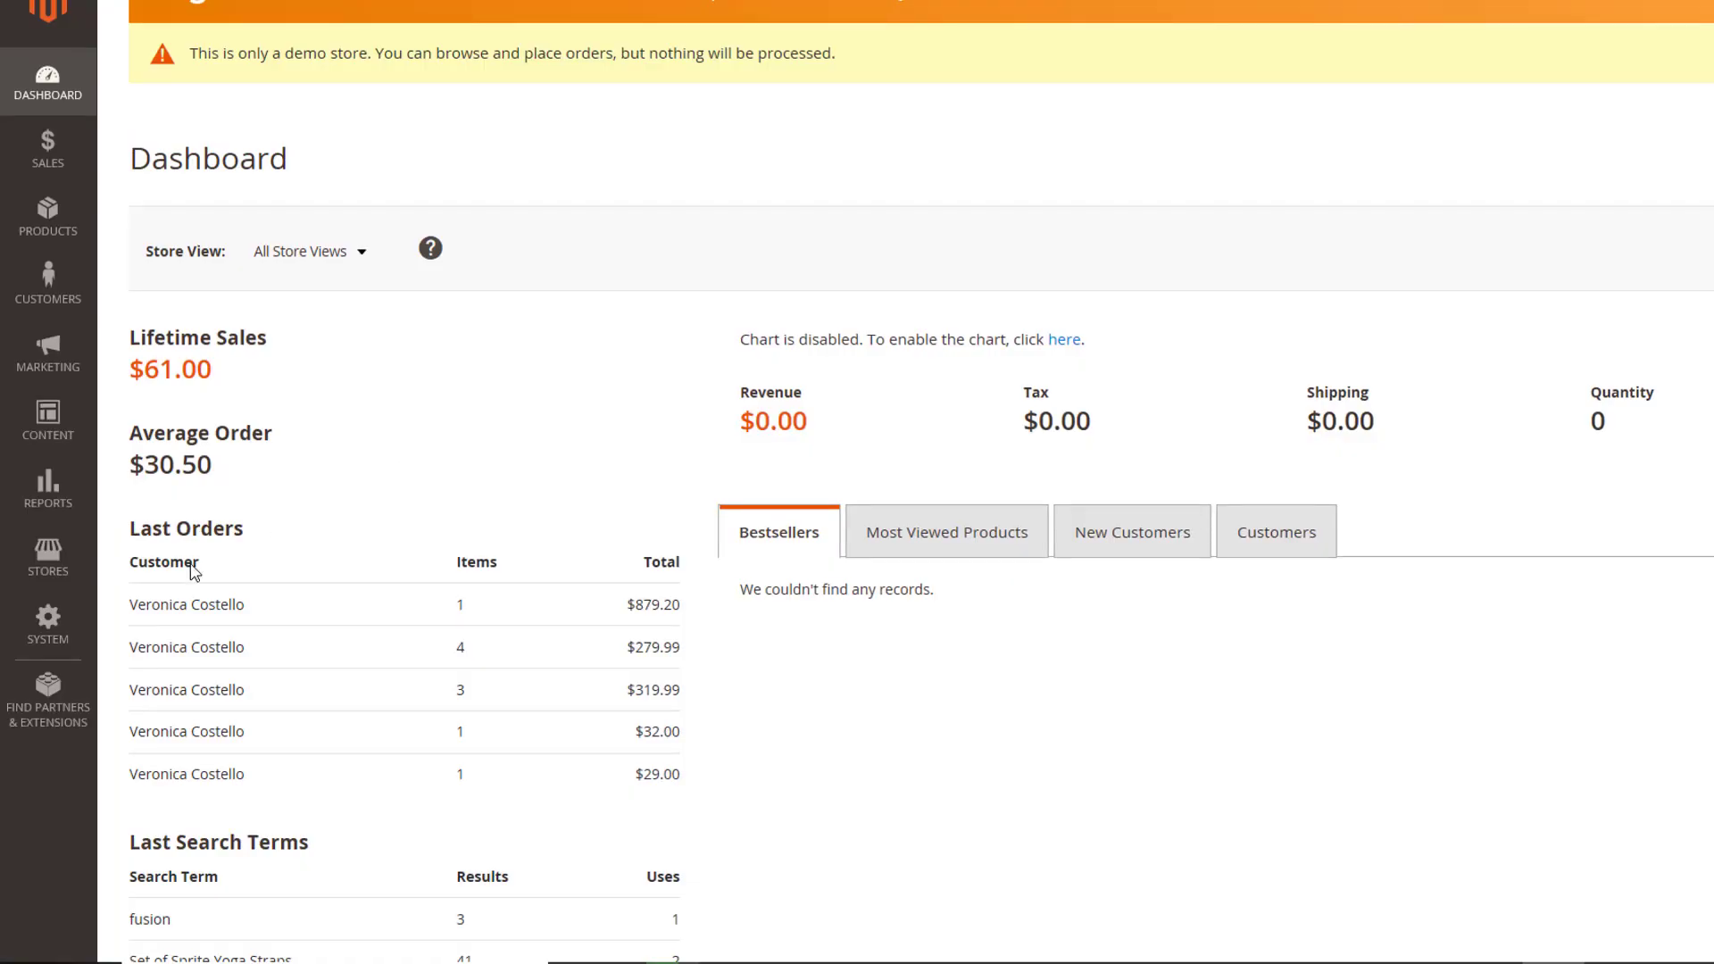
# Step: Open Manage Option Templates, move the Products column before Title, and sort by title
pyautogui.click(47, 556)
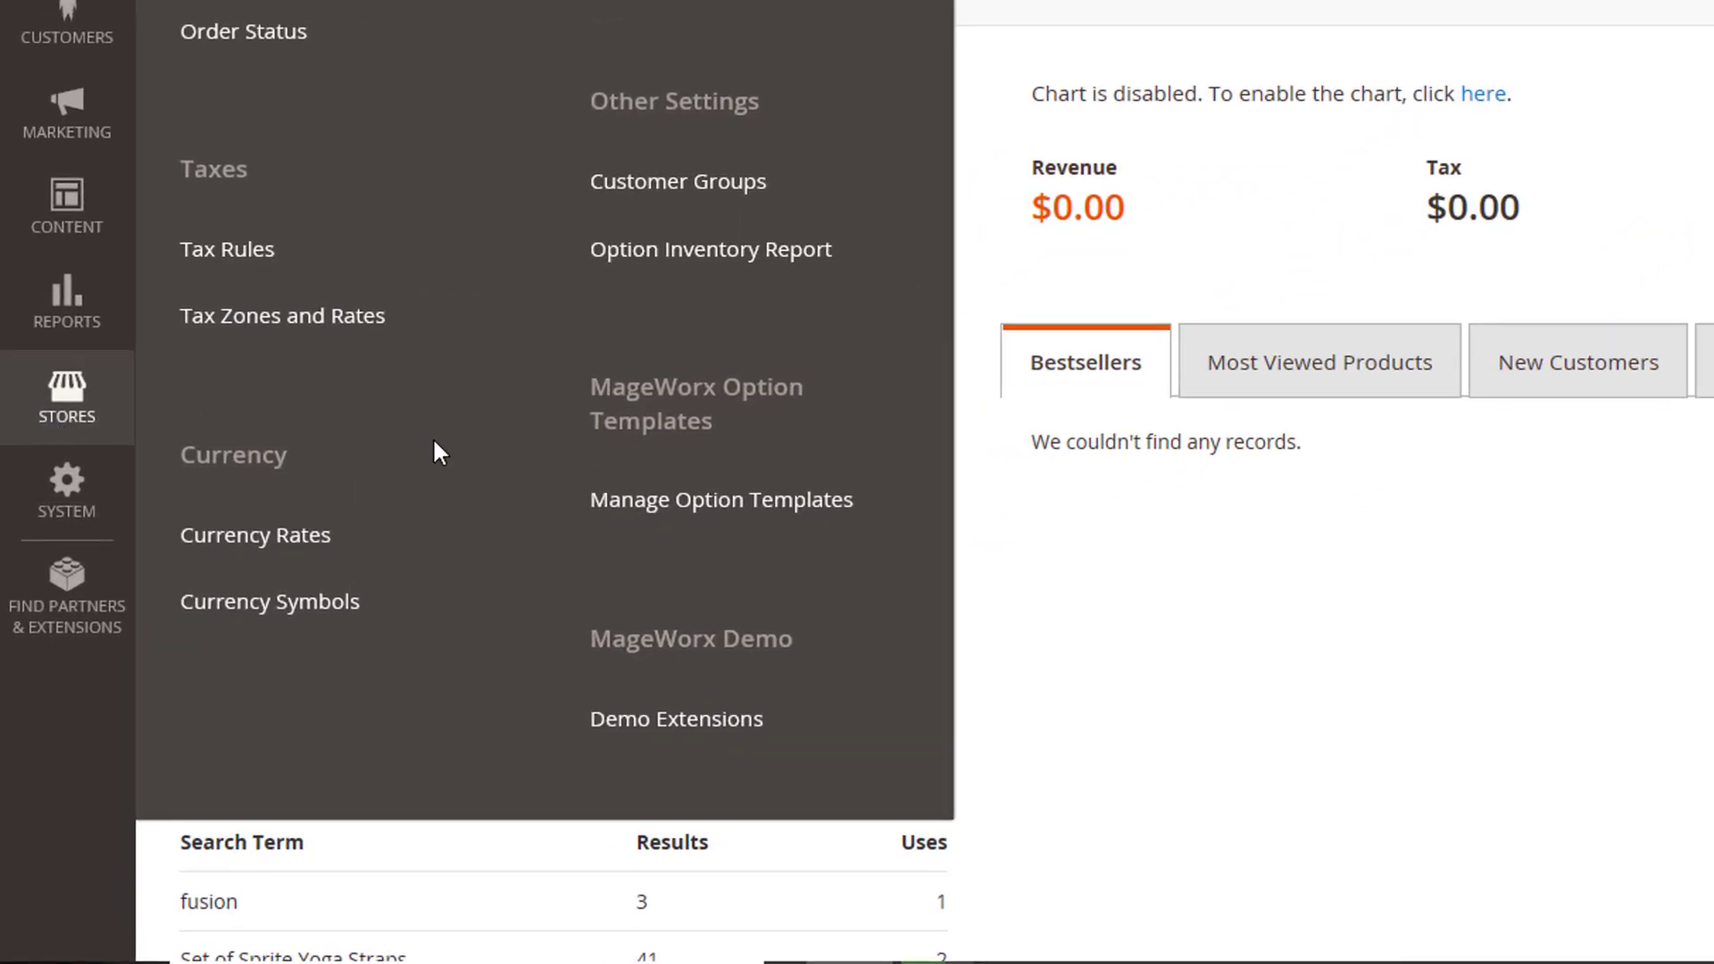
pyautogui.click(704, 509)
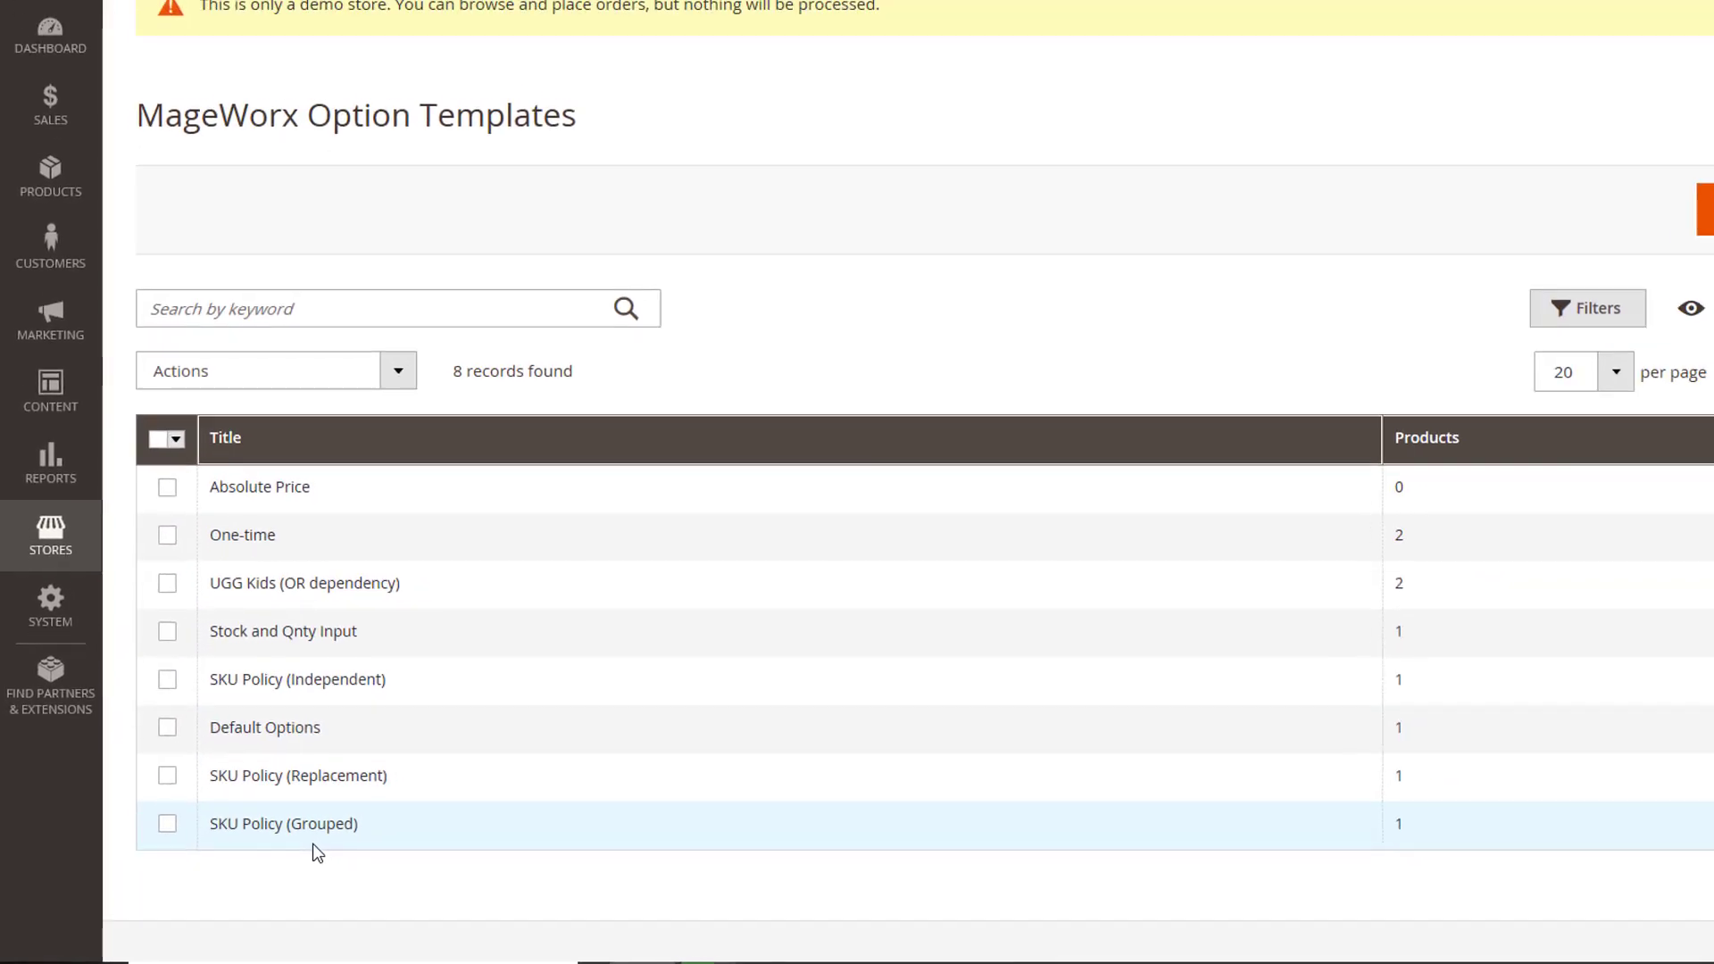
pyautogui.moveTo(1283, 491)
pyautogui.mouseDown()
pyautogui.moveTo(352, 456)
pyautogui.moveTo(335, 471)
pyautogui.mouseUp()
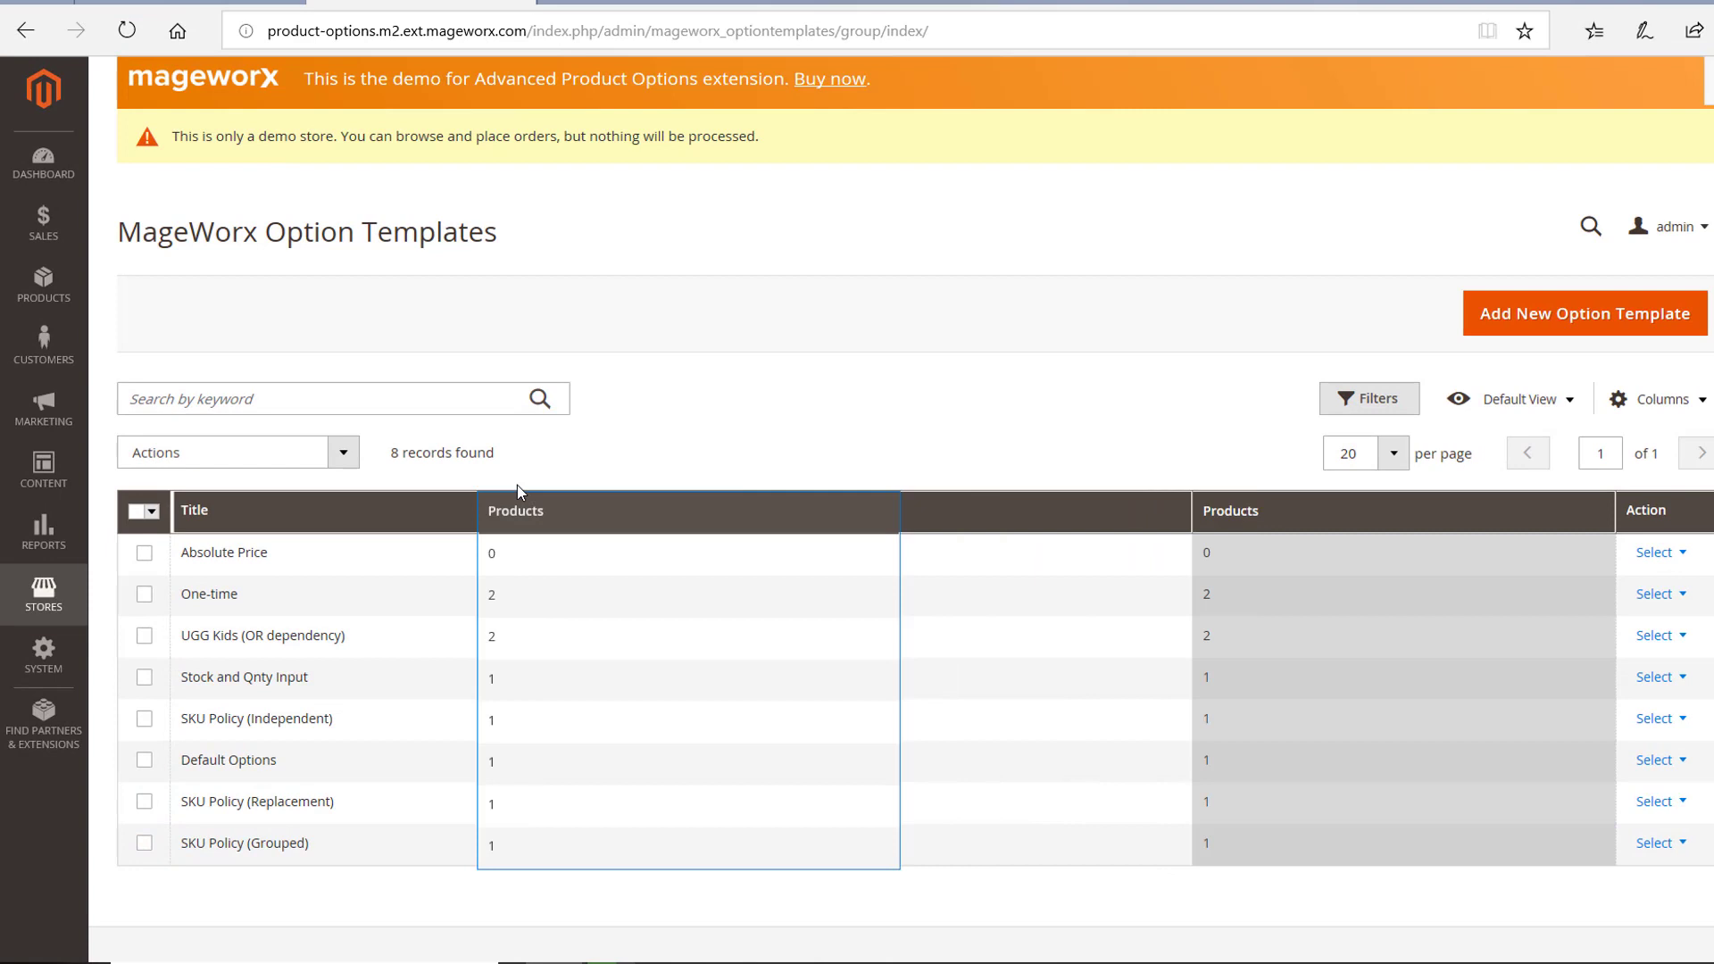
pyautogui.click(1608, 513)
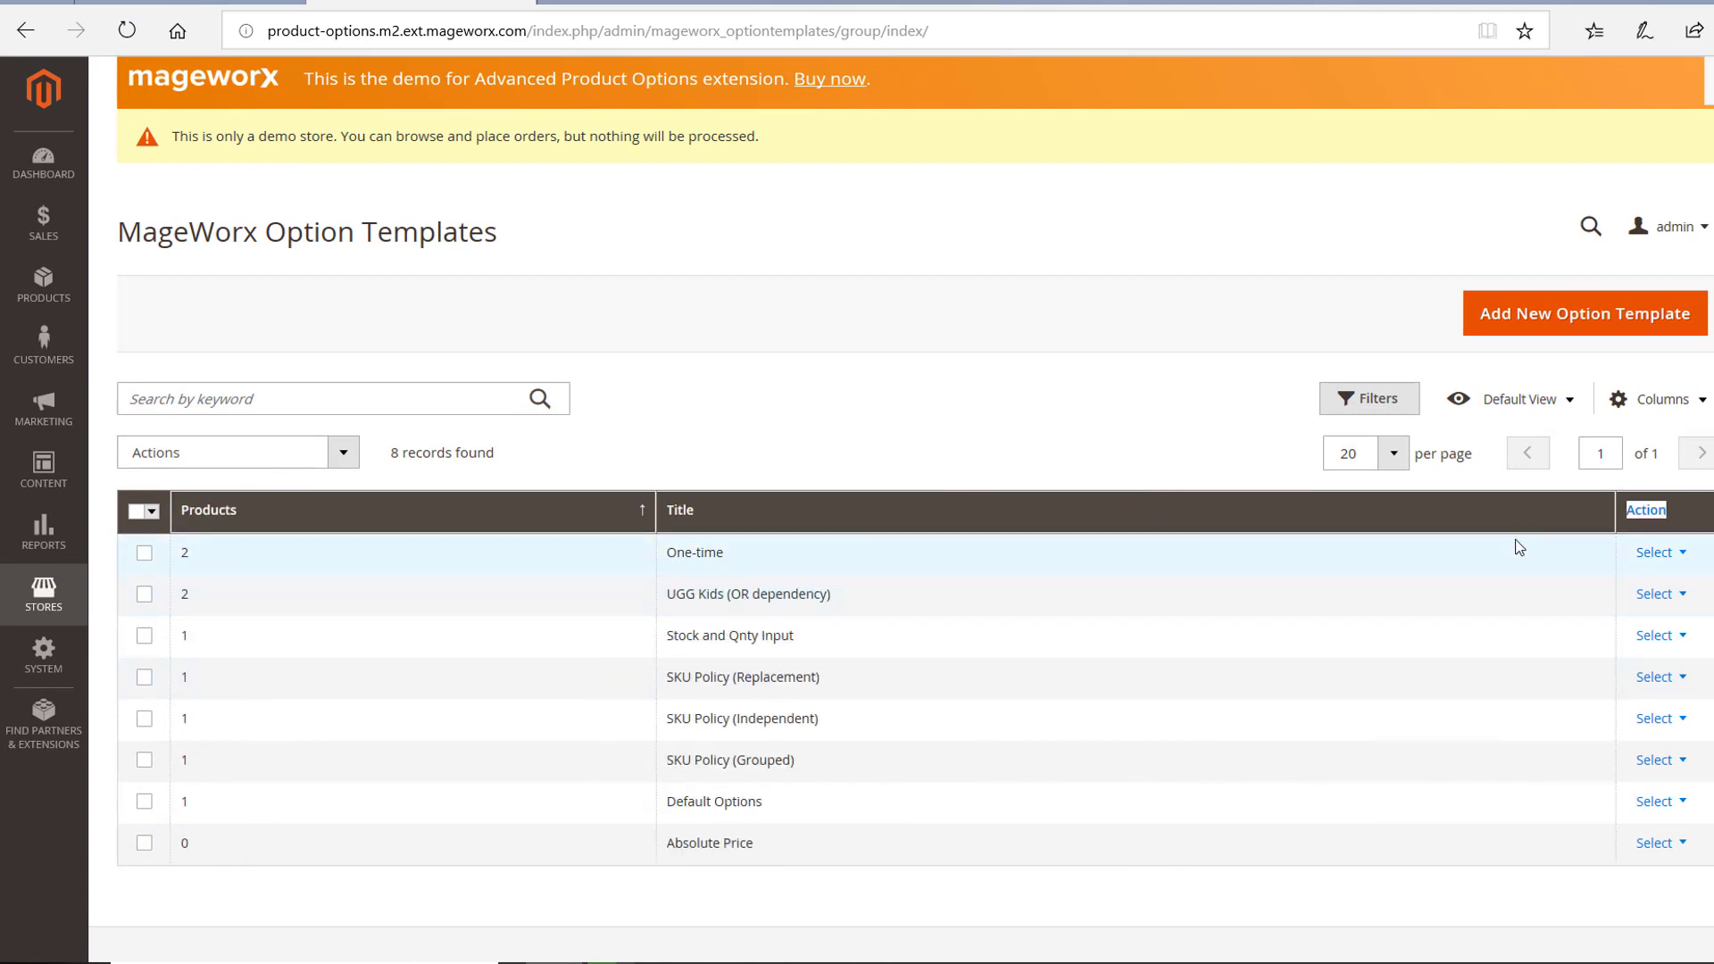
pyautogui.click(1608, 513)
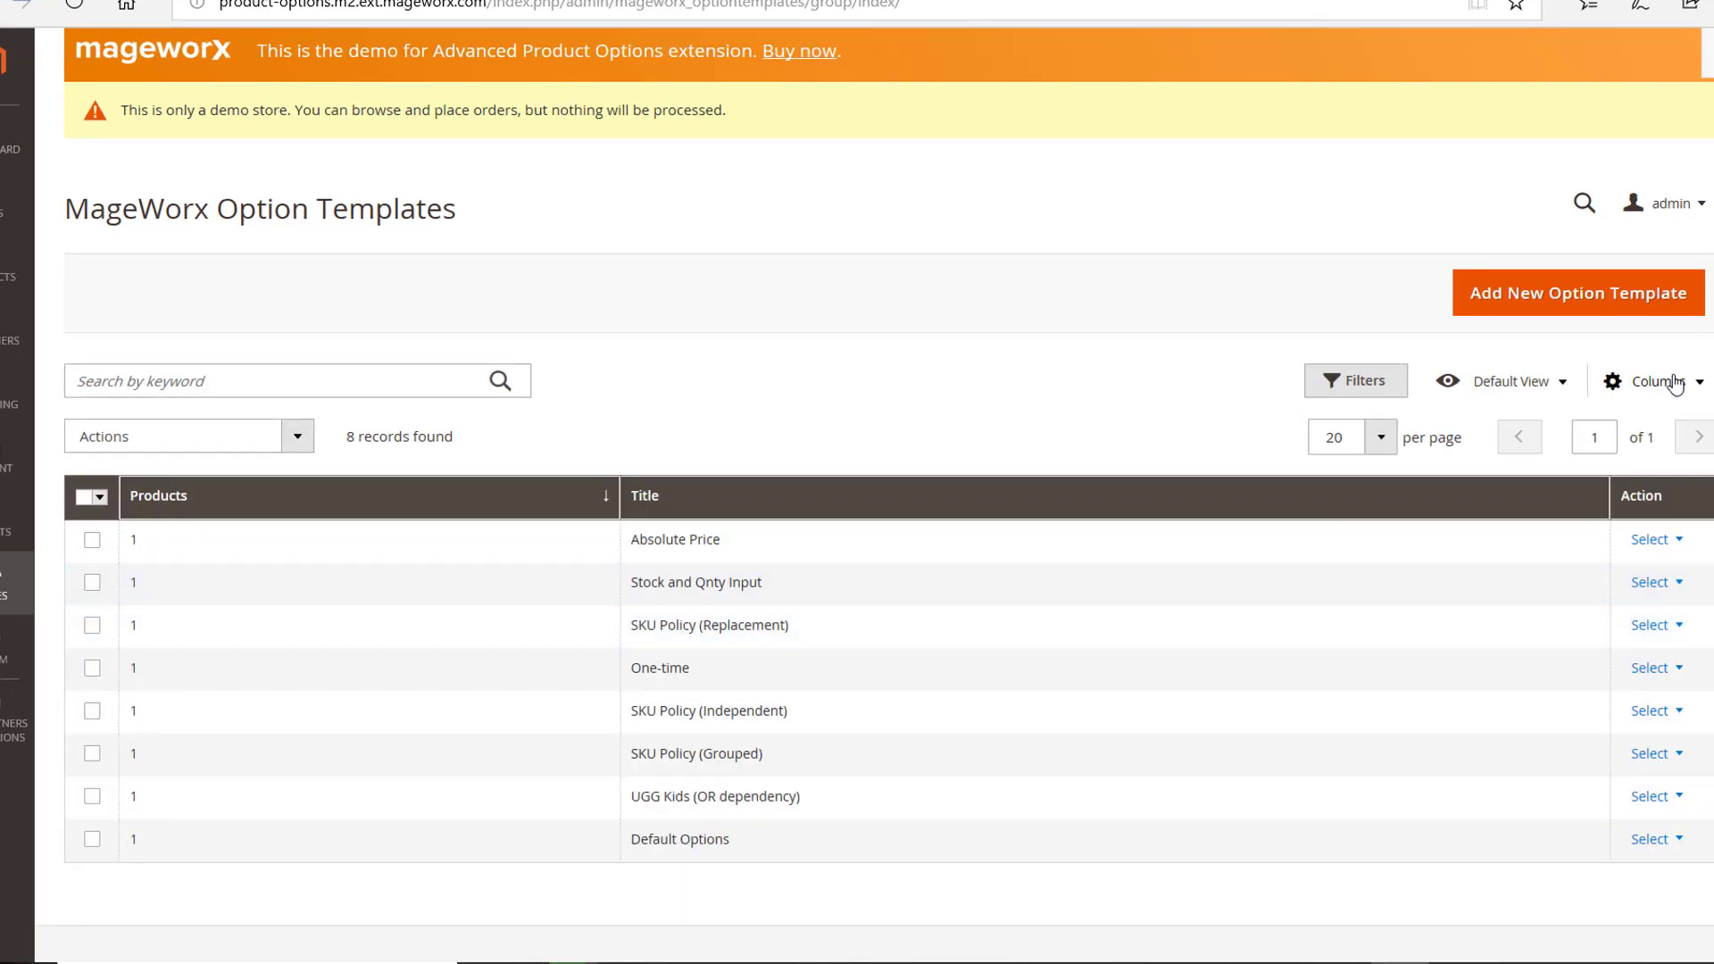
# Step: Show the ID column and hide the Products column in the templates grid
pyautogui.click(1675, 385)
pyautogui.click(1202, 489)
pyautogui.click(1203, 522)
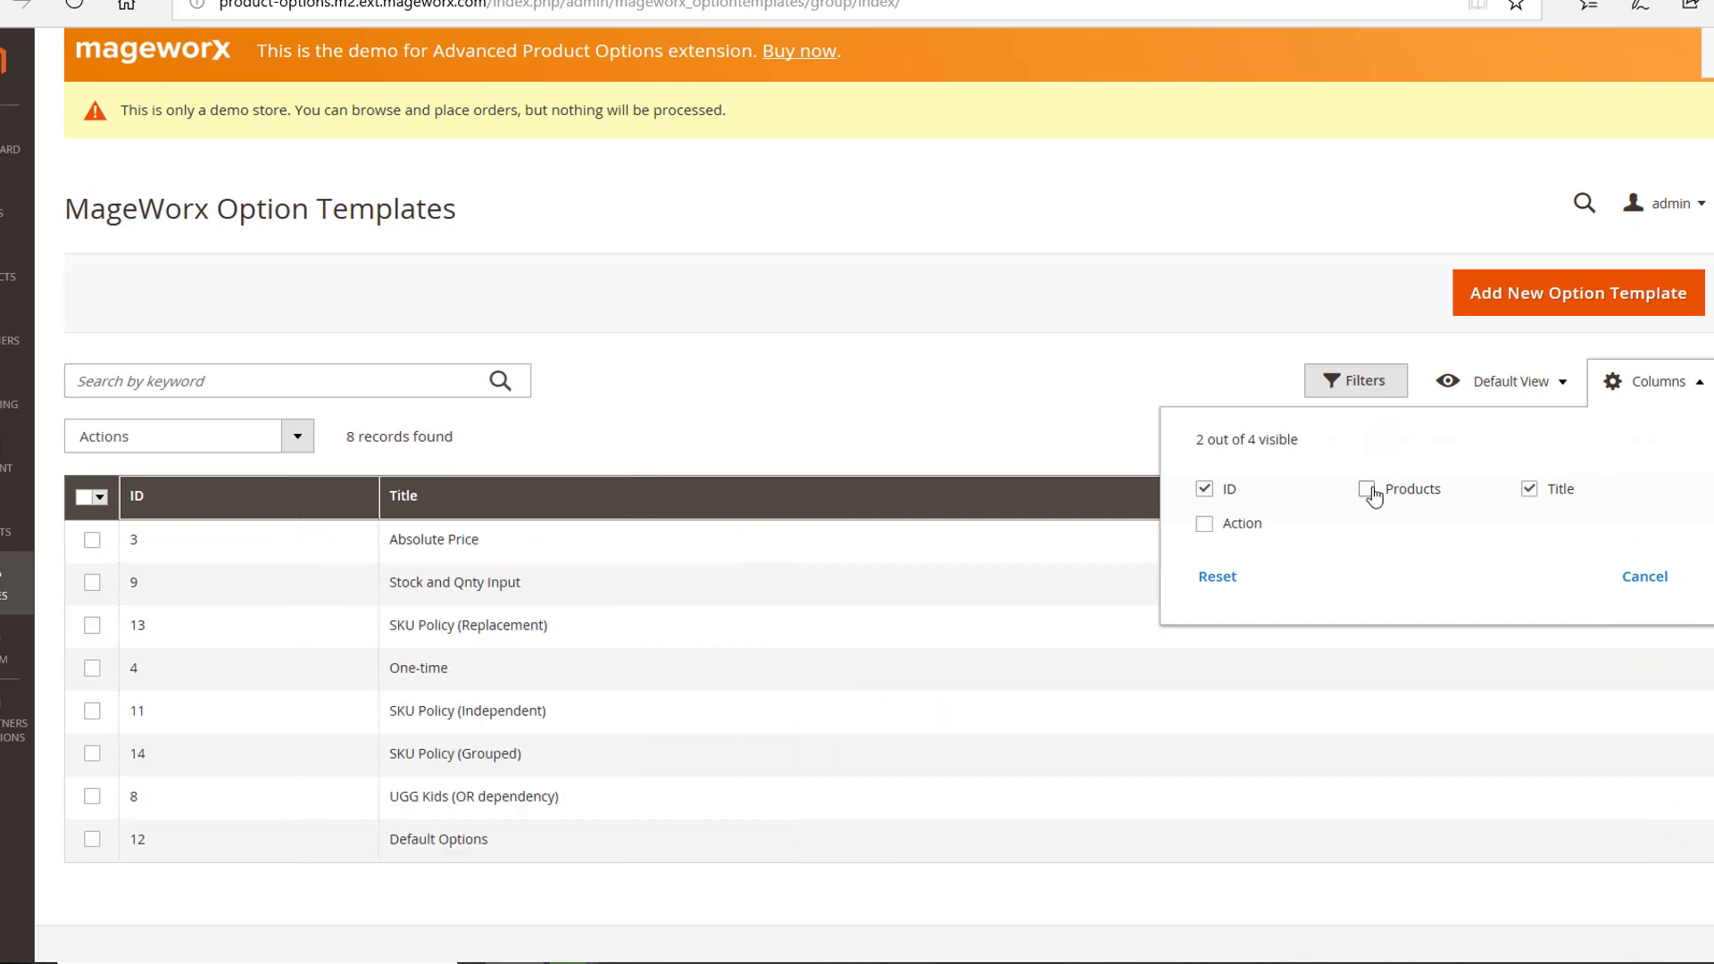
pyautogui.click(1368, 487)
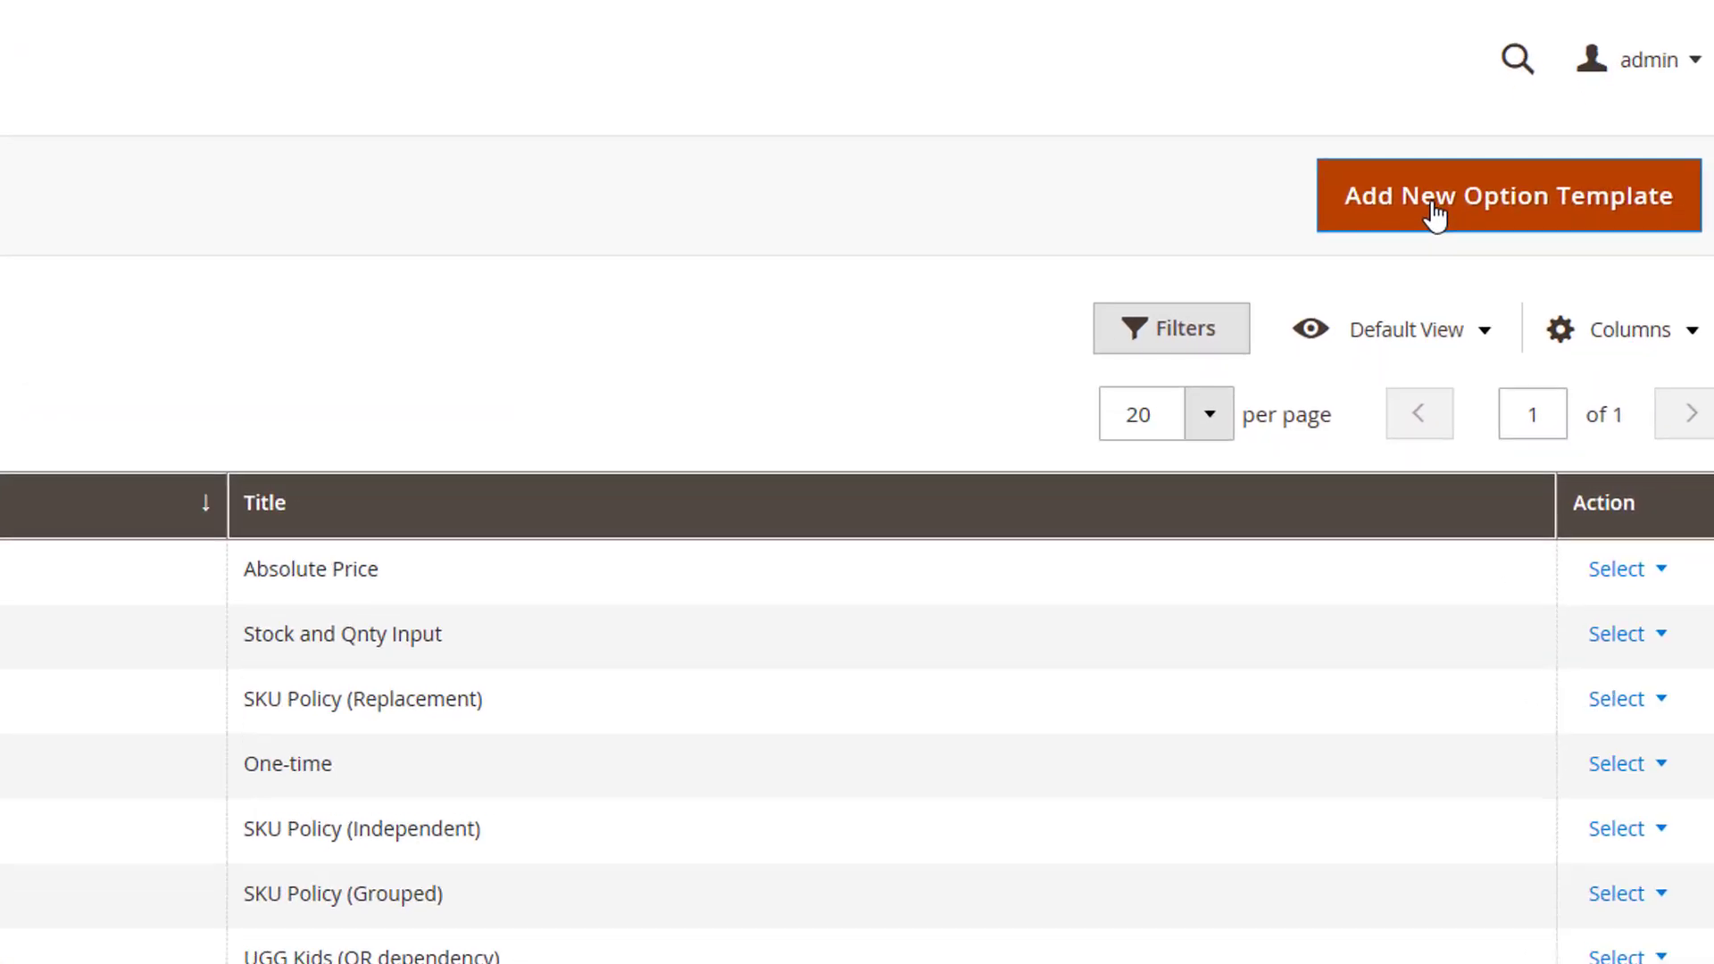
# Step: Open the Absolute Price template and review its title in the settings section
pyautogui.click(1436, 212)
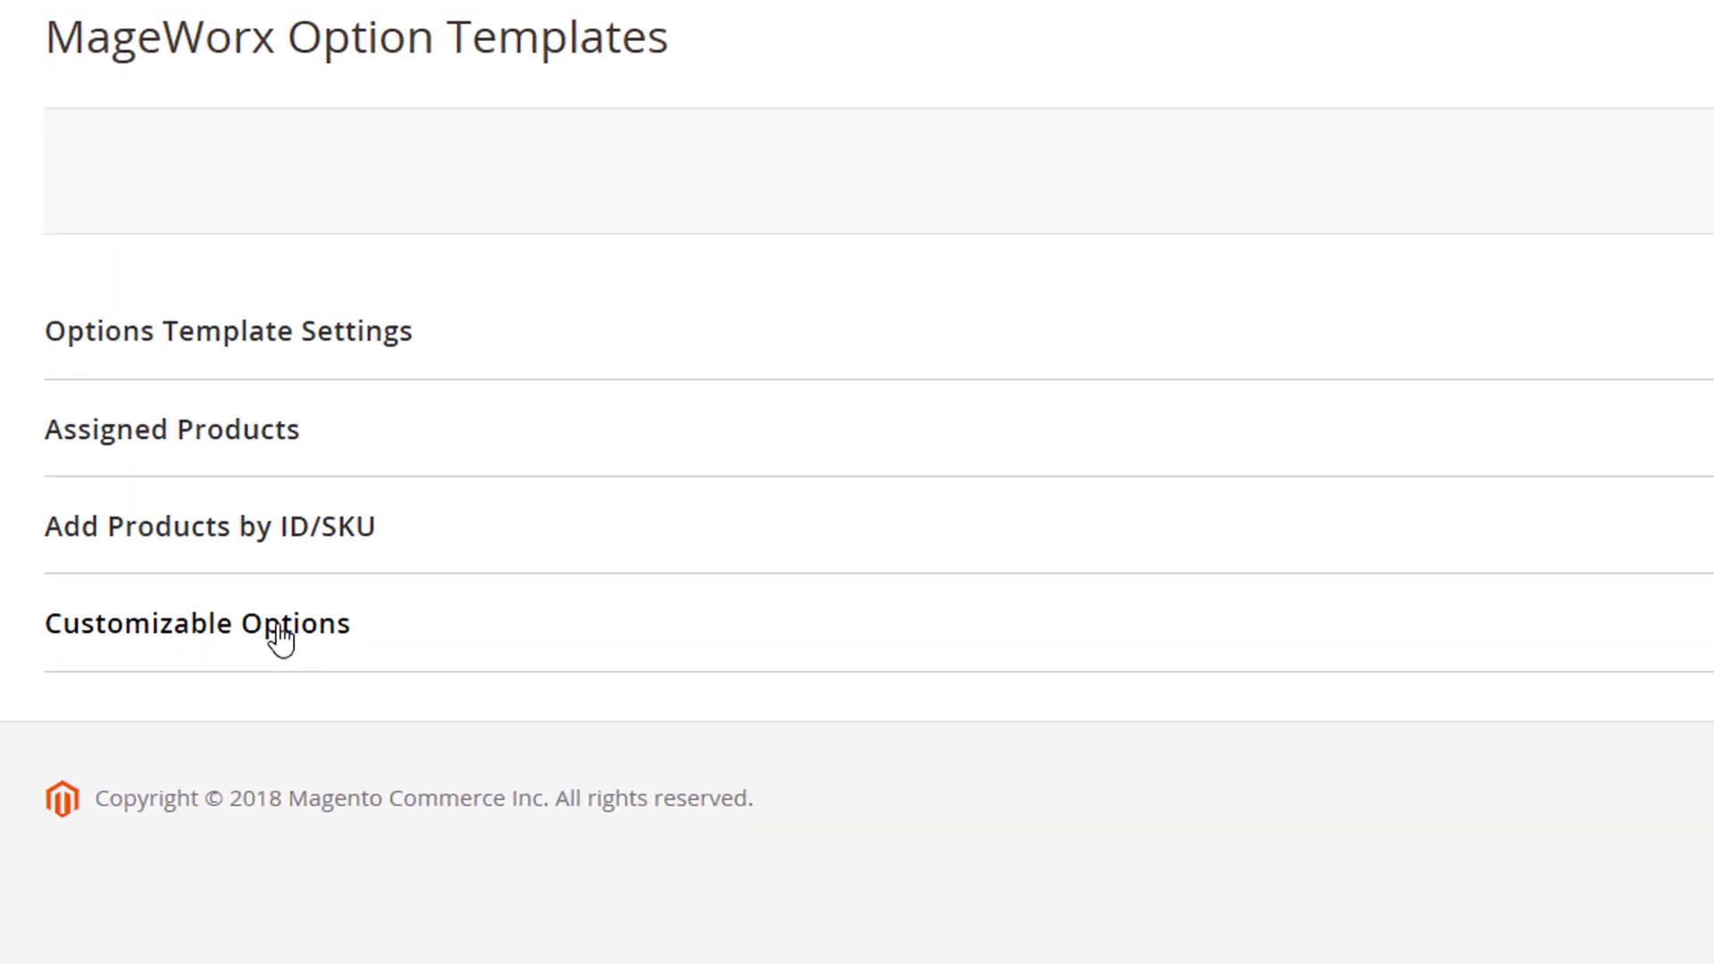
pyautogui.click(265, 334)
pyautogui.click(868, 455)
pyautogui.doubleClick(916, 456)
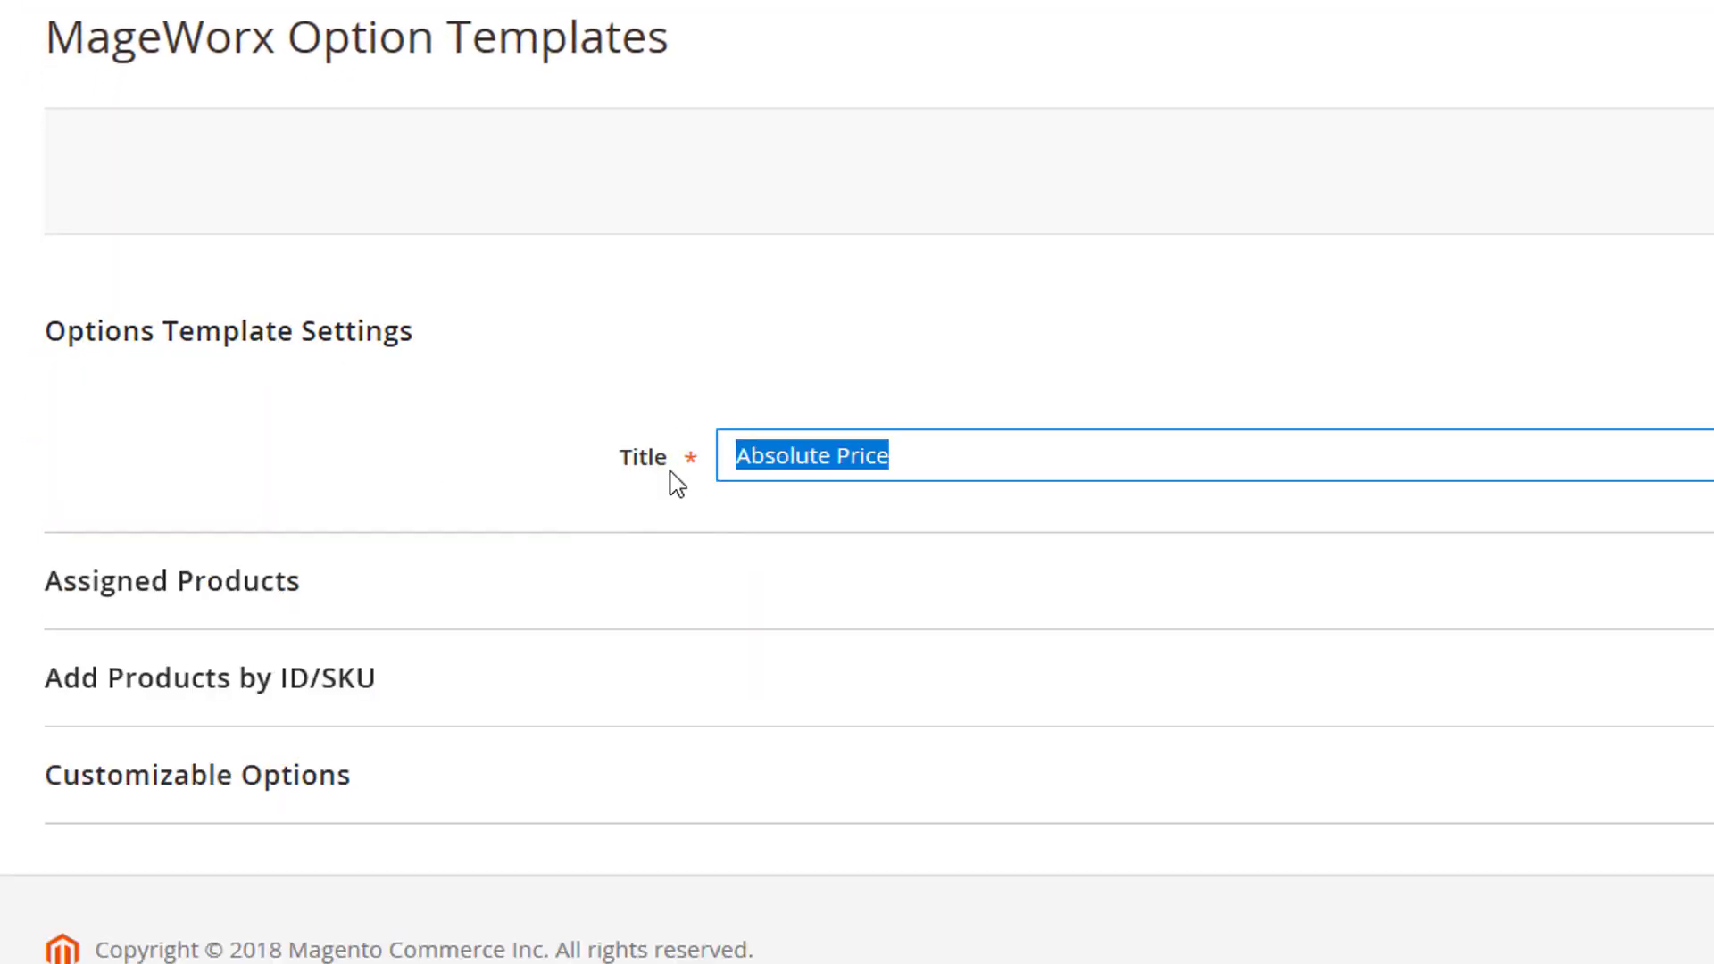
pyautogui.click(322, 332)
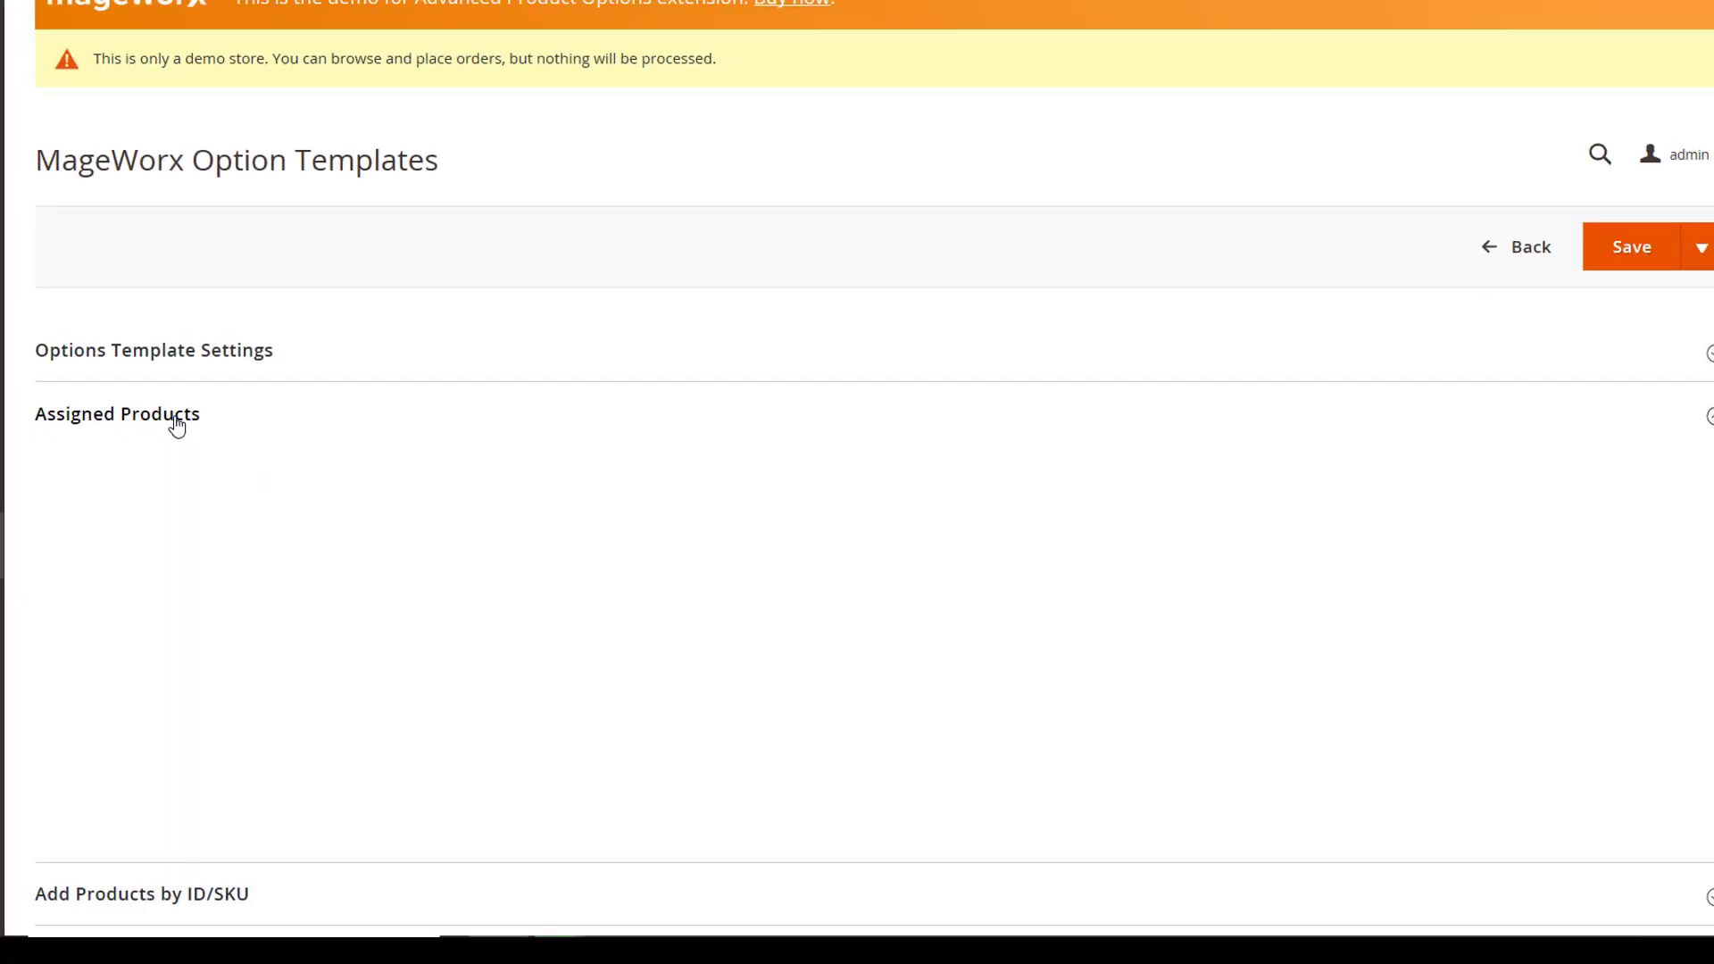
# Step: Assign Windows 10 and Linux under Assigned Products, restore the Yes filter, and save
pyautogui.click(175, 425)
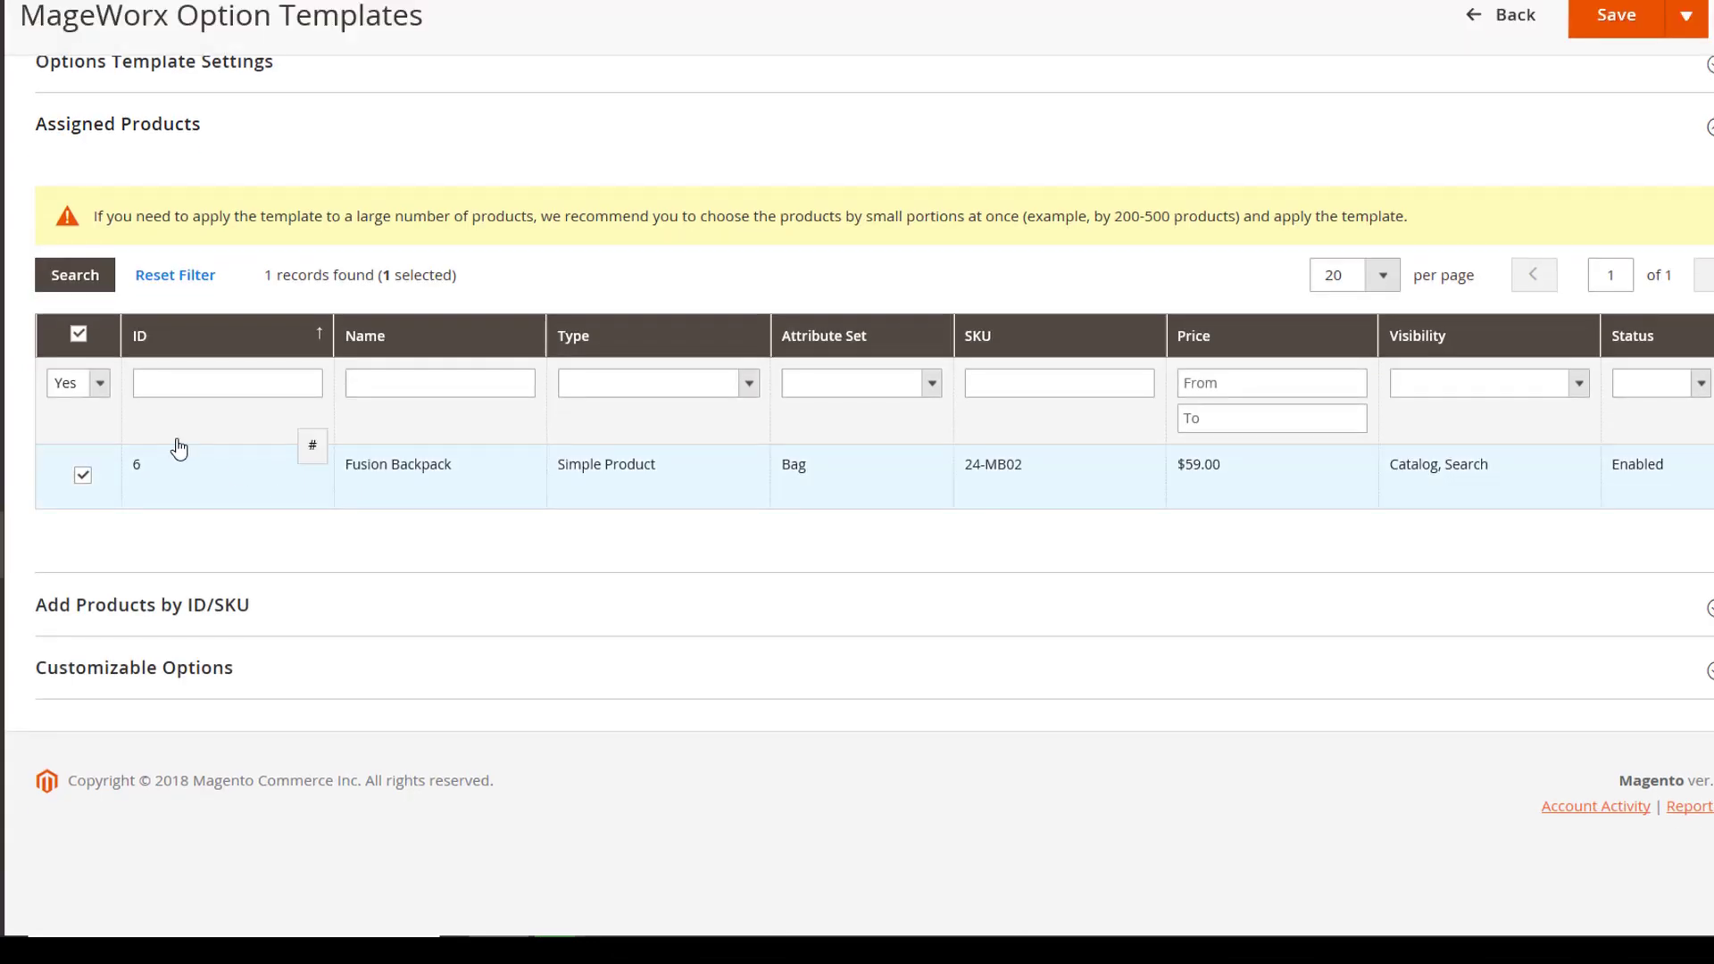
pyautogui.click(78, 383)
pyautogui.click(74, 403)
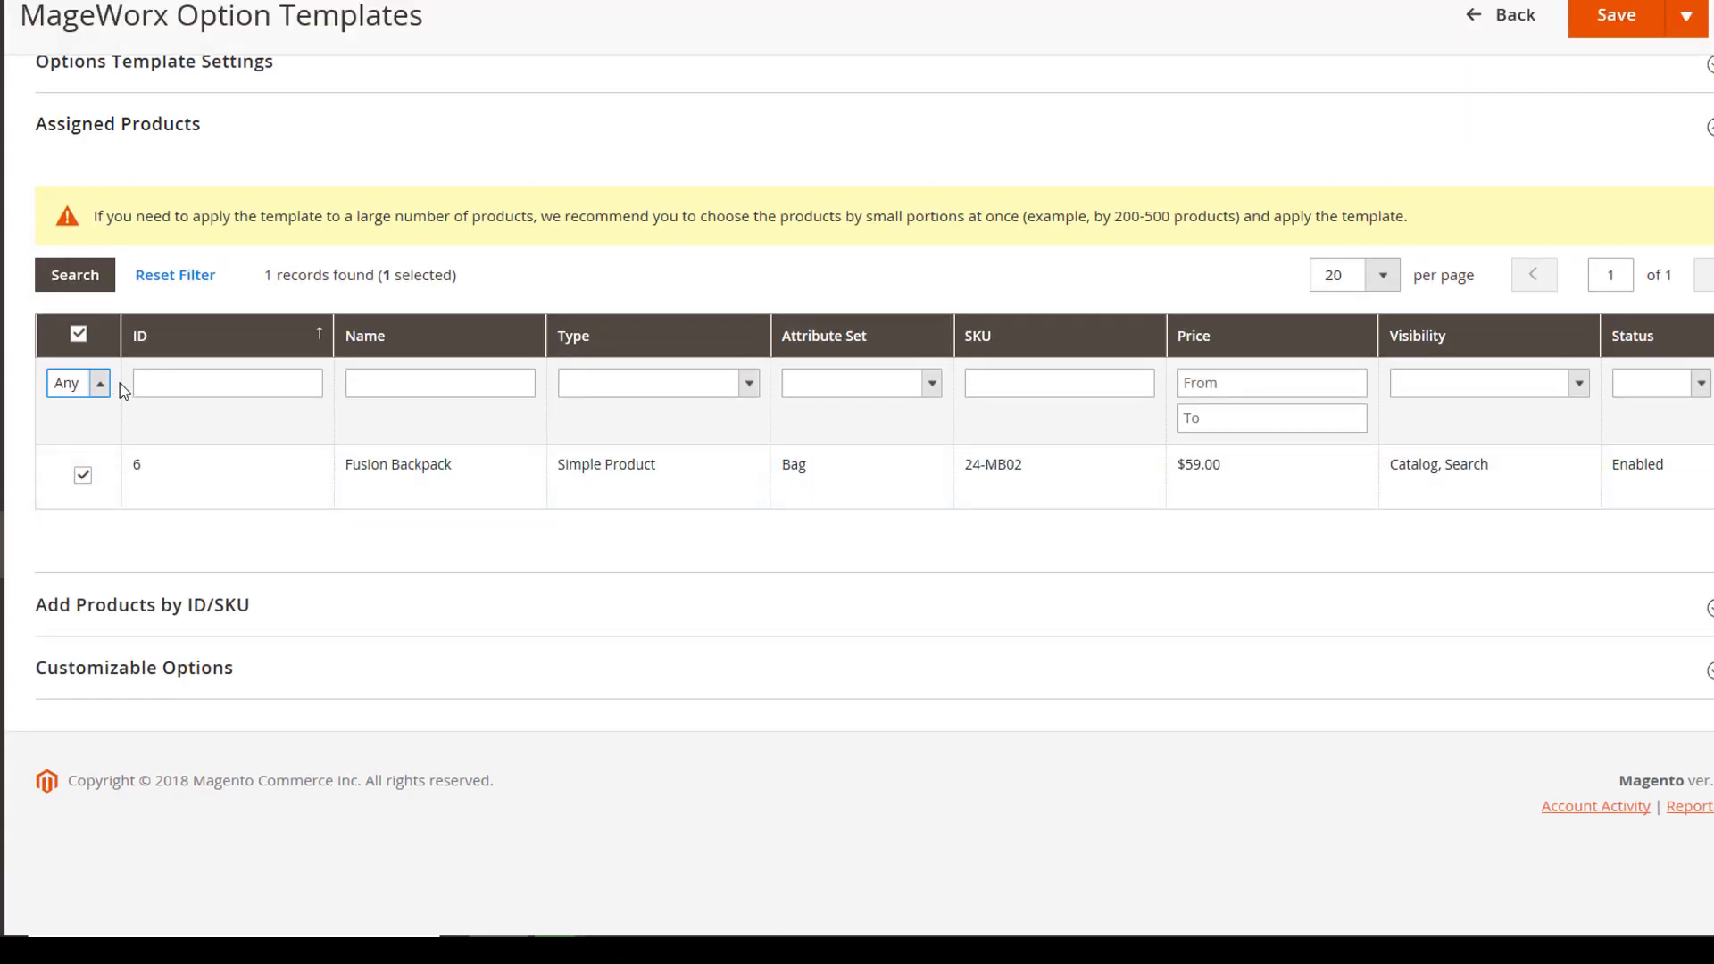
pyautogui.click(75, 275)
pyautogui.scroll(-3, 142, 342)
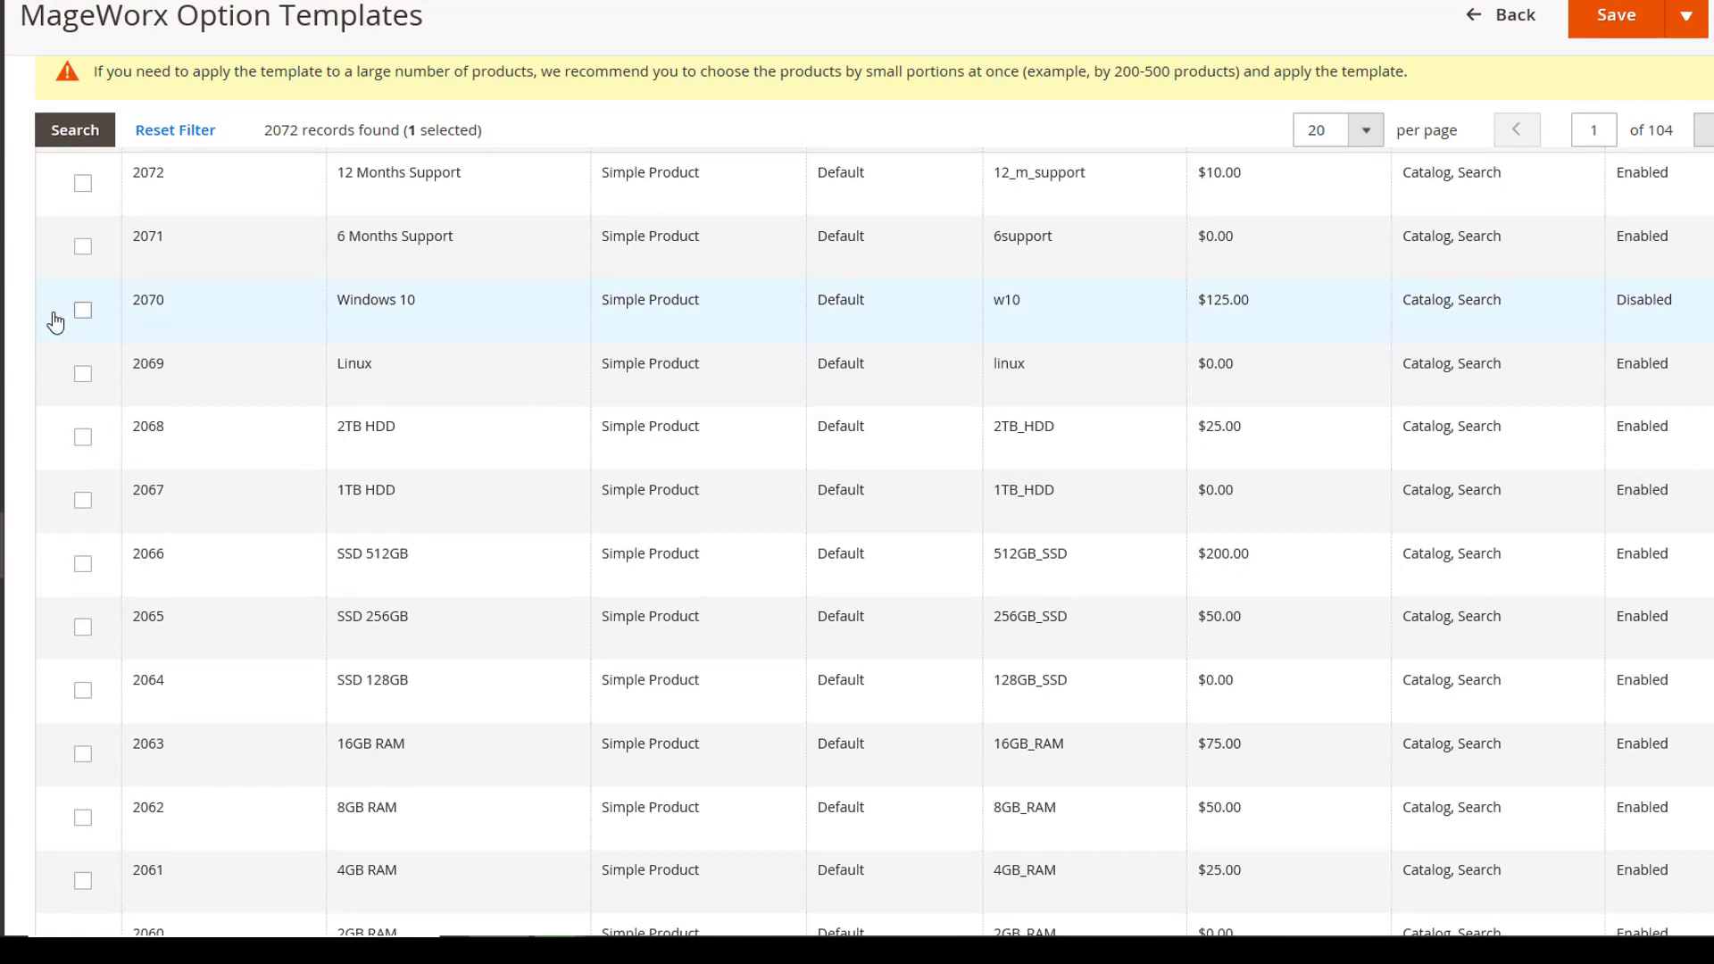
pyautogui.click(82, 311)
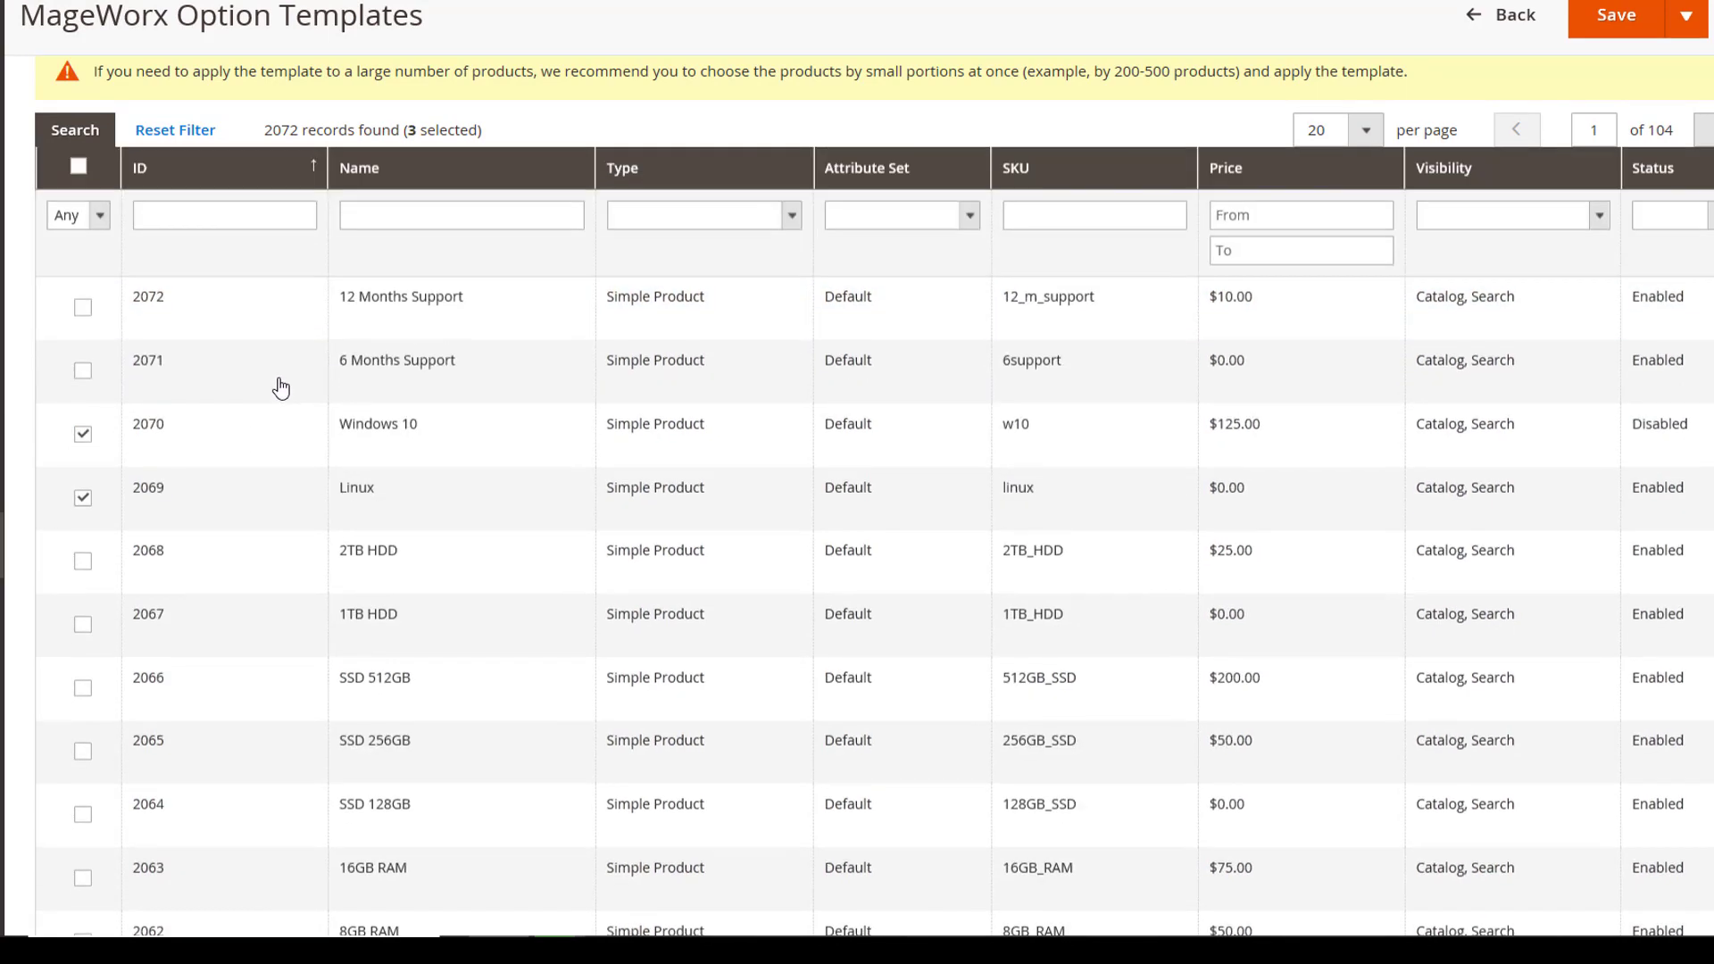
pyautogui.scroll(4, 275, 412)
pyautogui.click(60, 441)
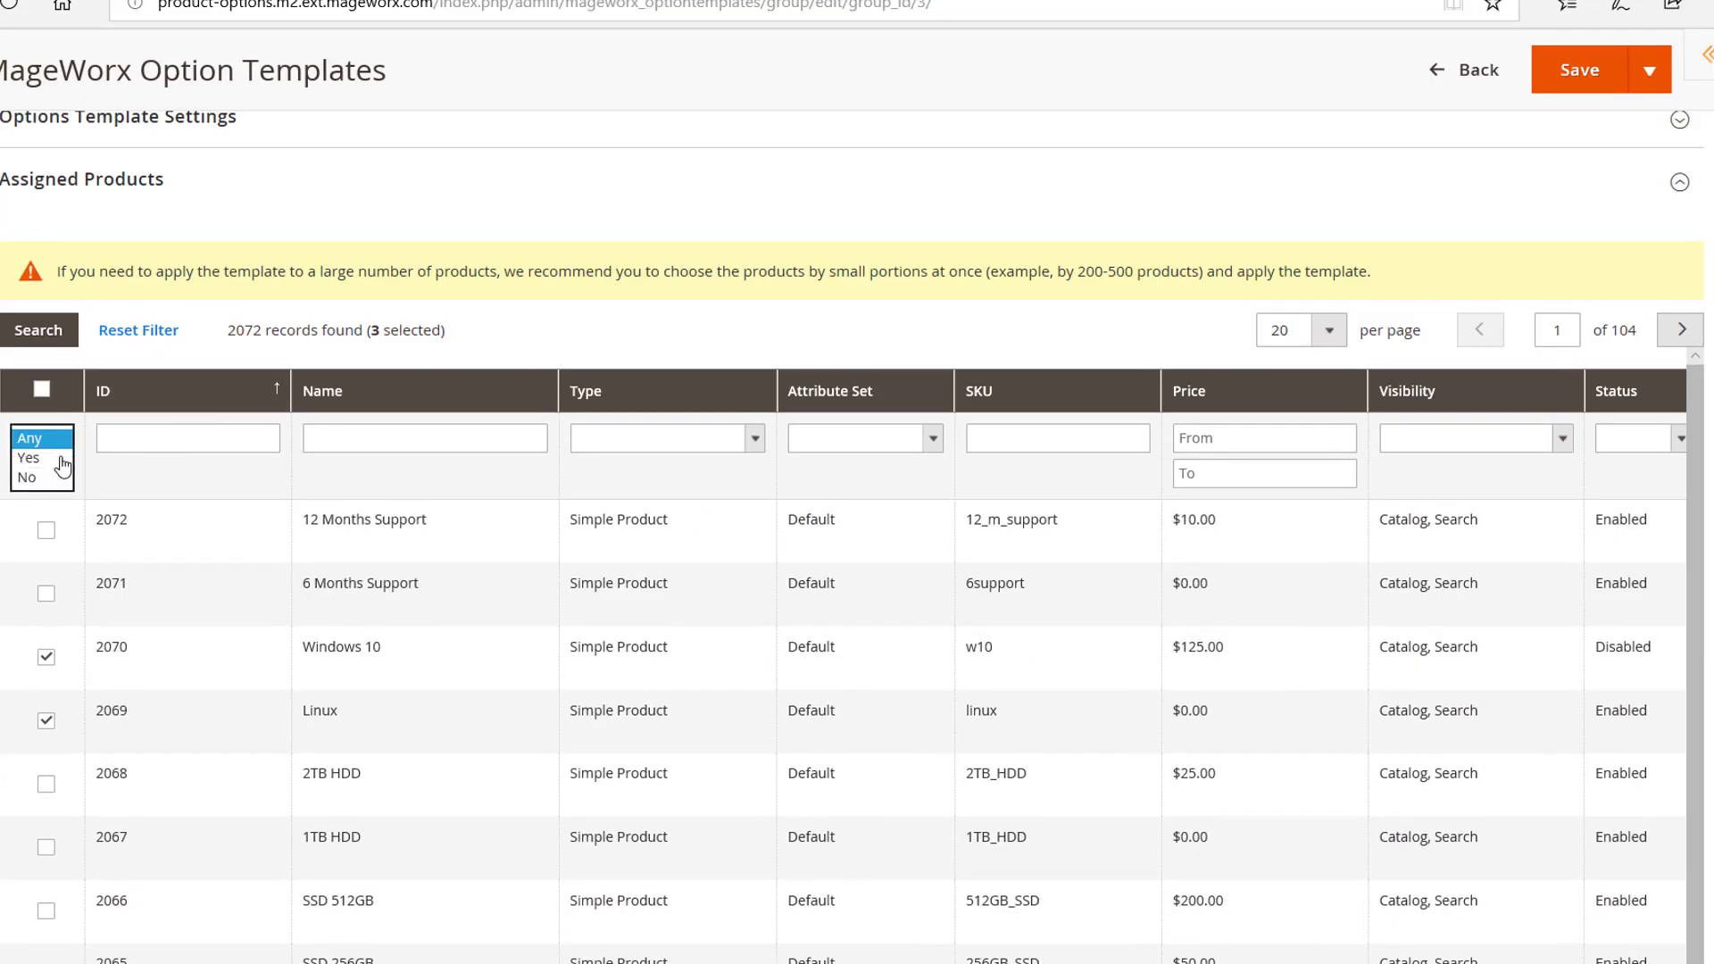
pyautogui.click(41, 458)
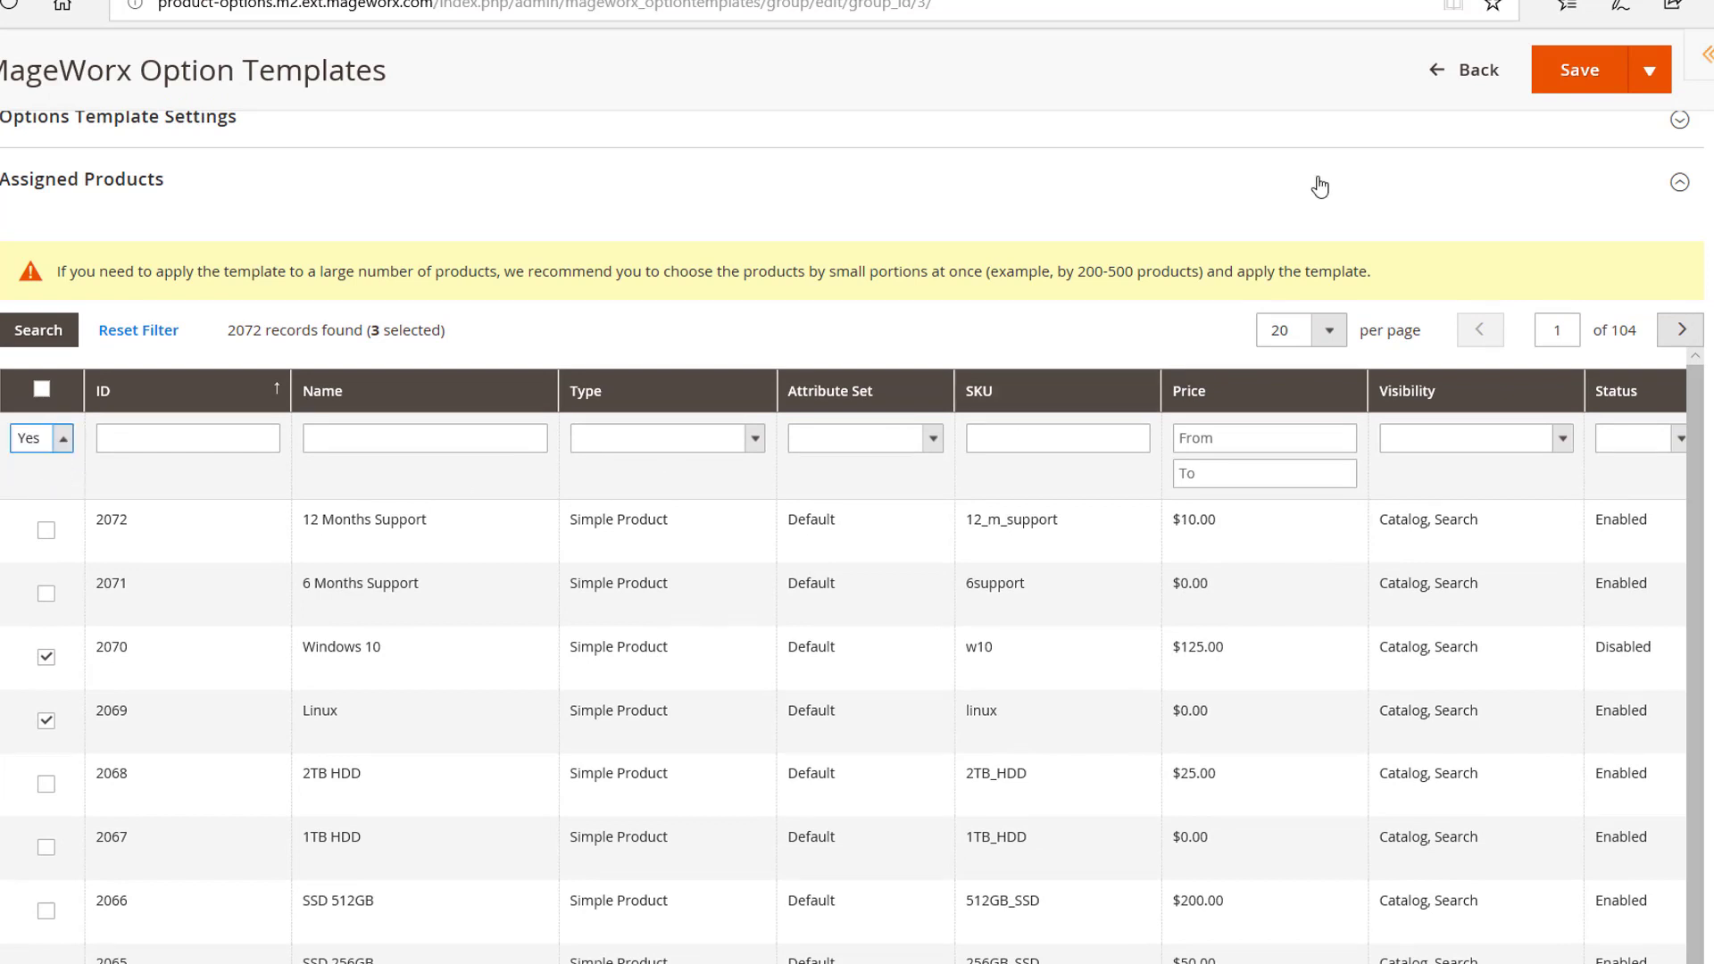
pyautogui.click(1581, 70)
# Step: Add products 2069, 2070 and 2071 by Product ID and save the template
pyautogui.click(168, 261)
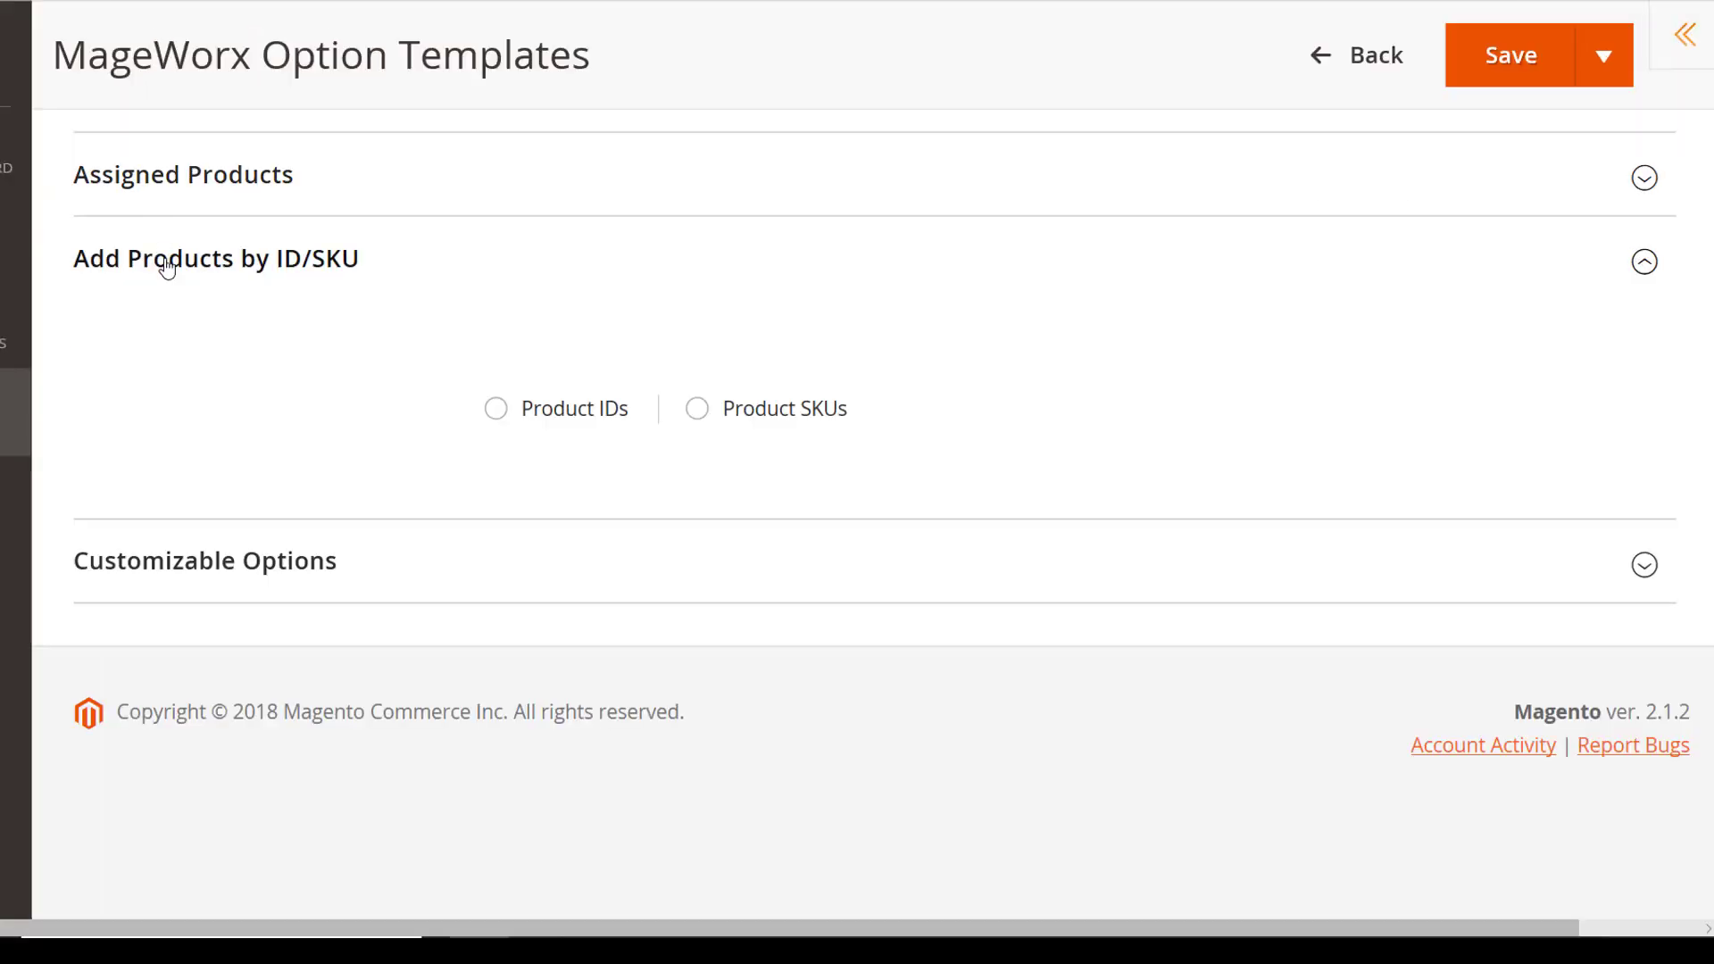
pyautogui.click(495, 408)
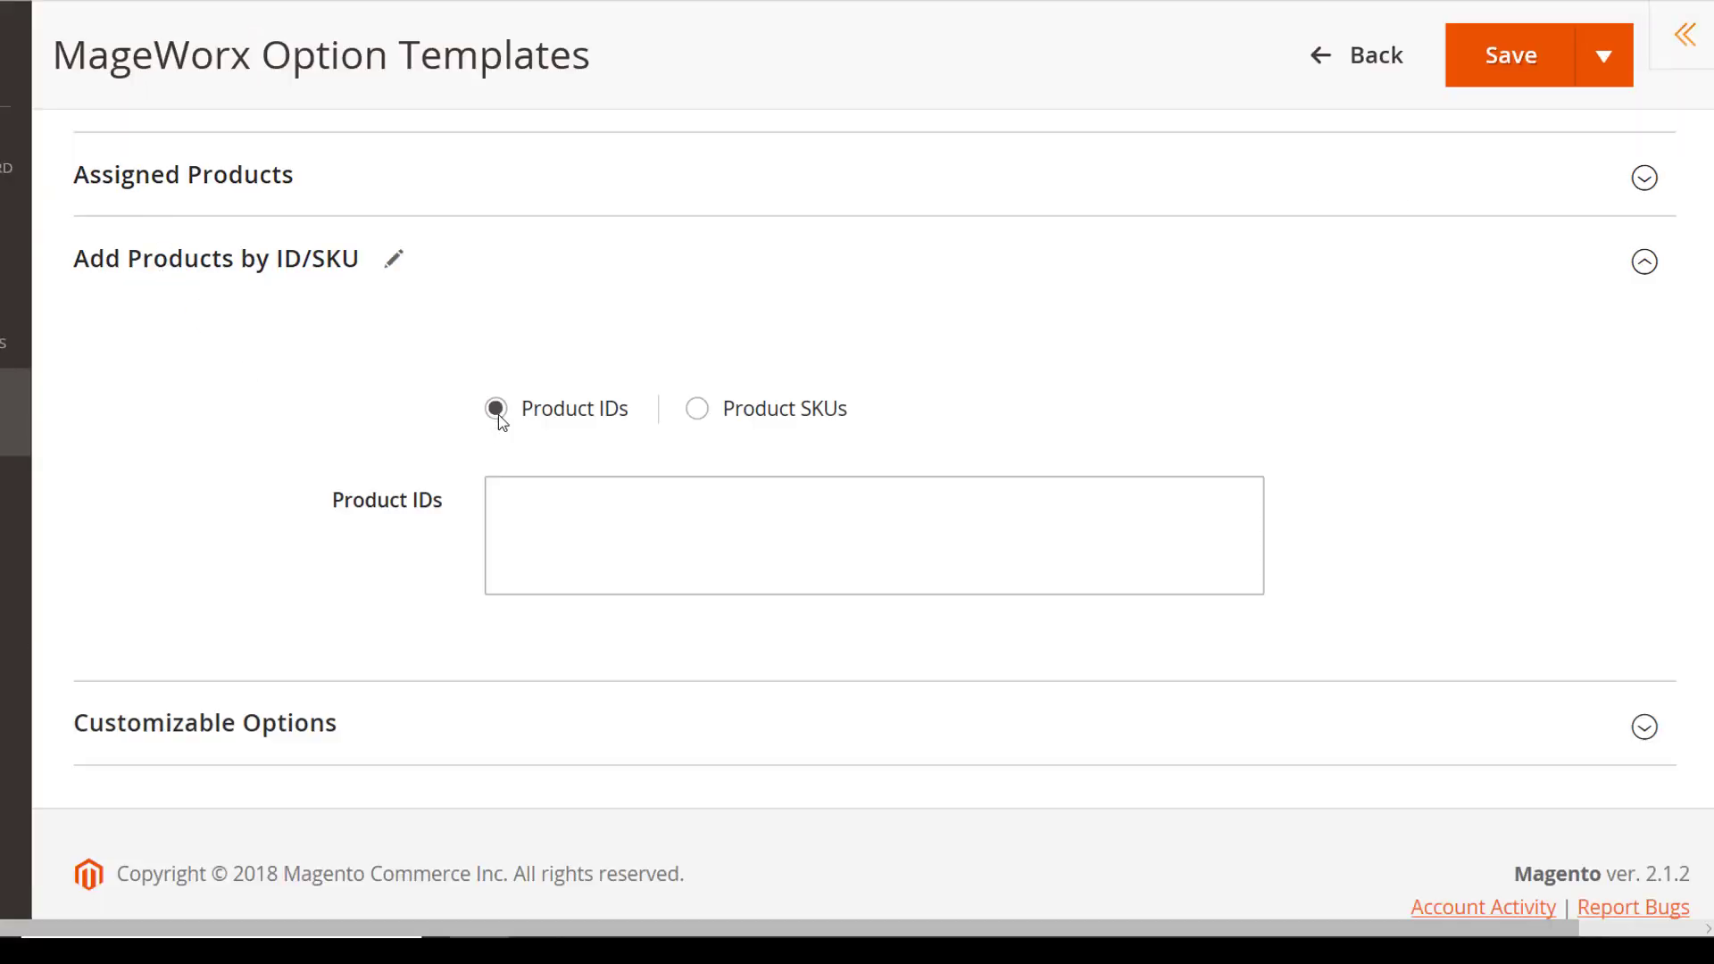
pyautogui.click(697, 409)
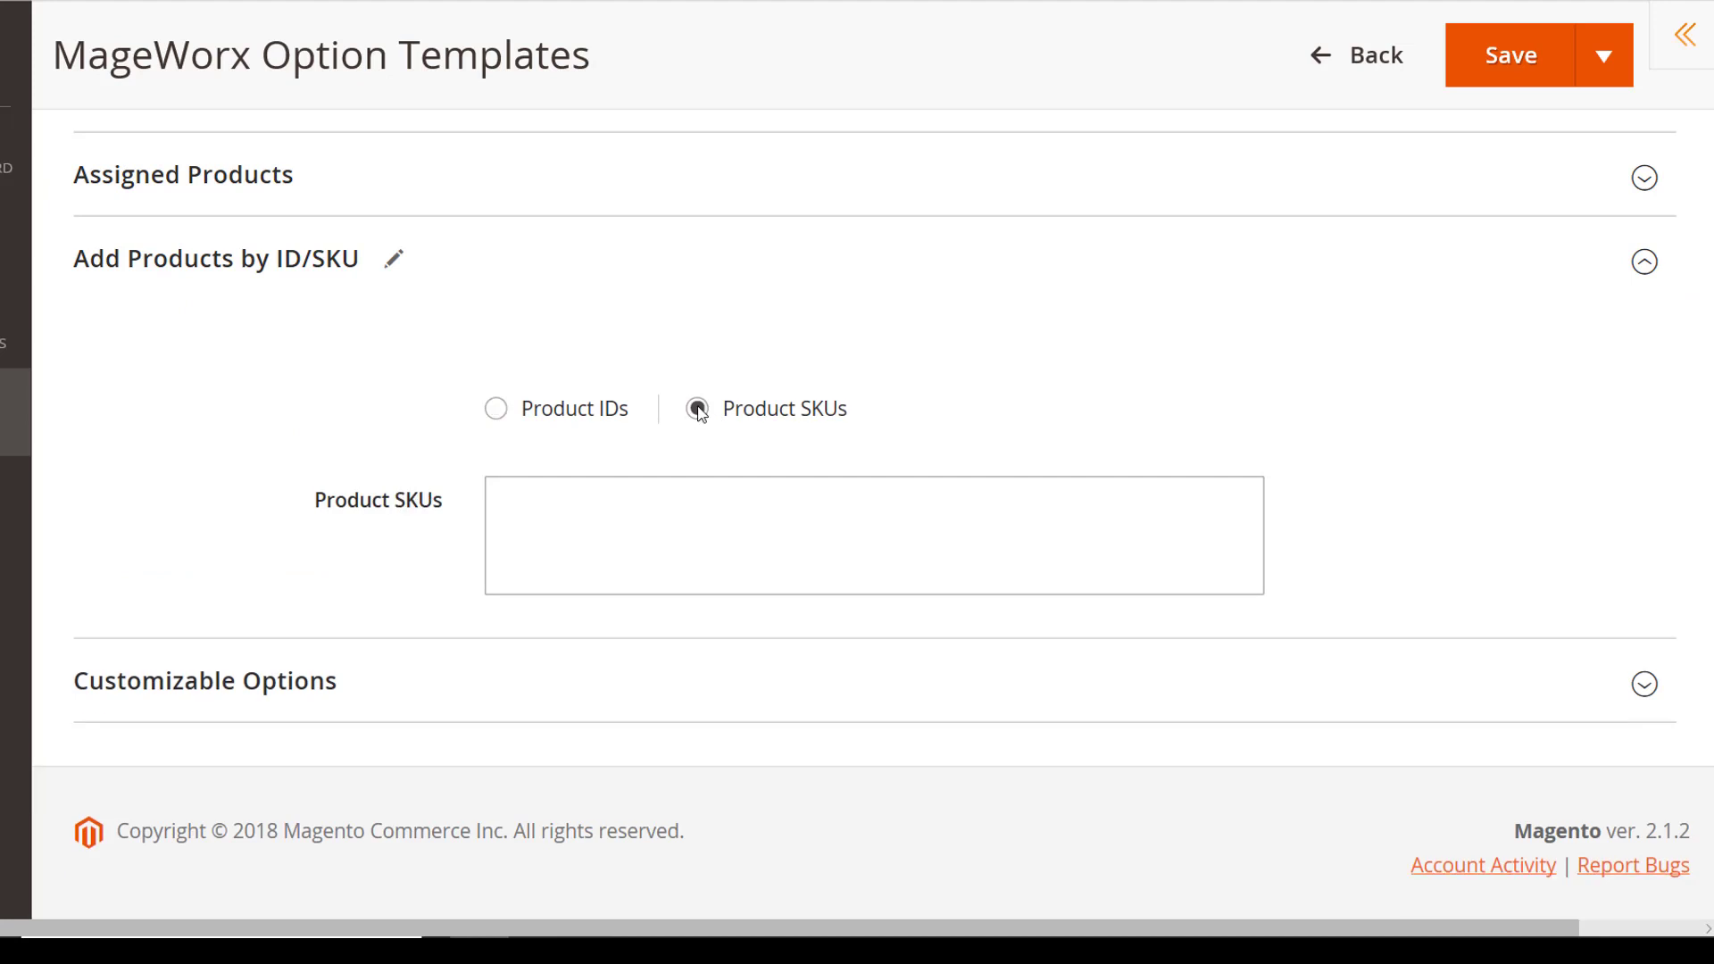
pyautogui.click(498, 409)
pyautogui.click(604, 522)
pyautogui.write('2069,2070,2071')
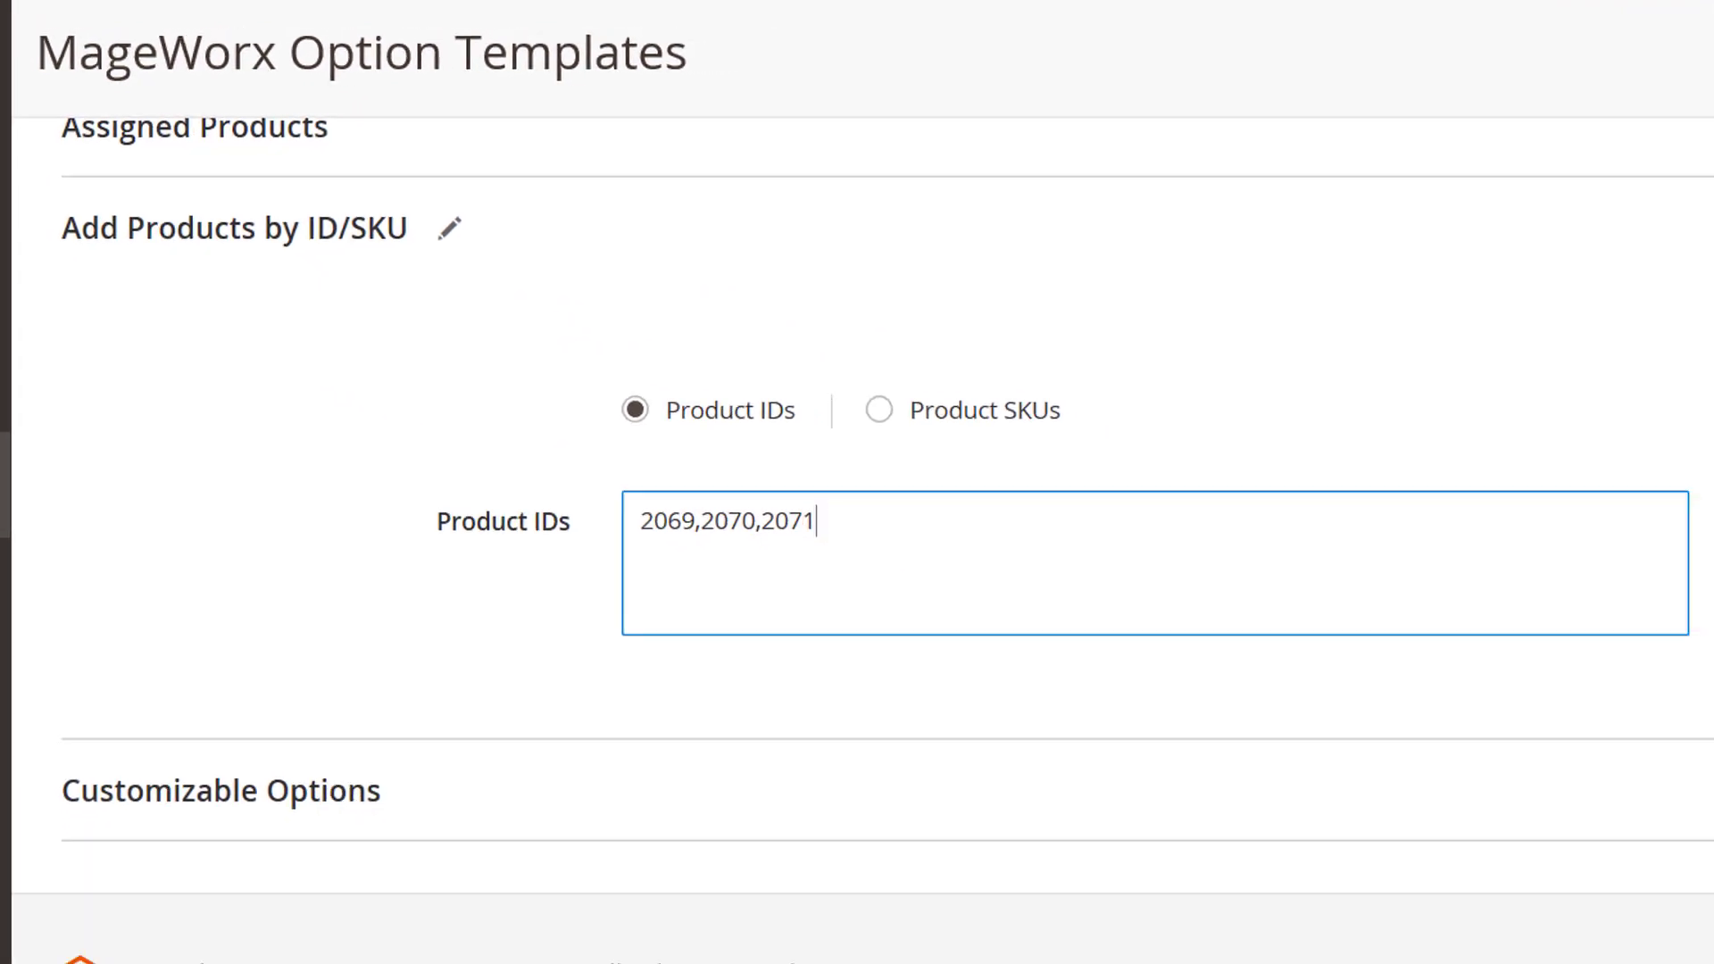
pyautogui.click(1532, 67)
pyautogui.click(203, 498)
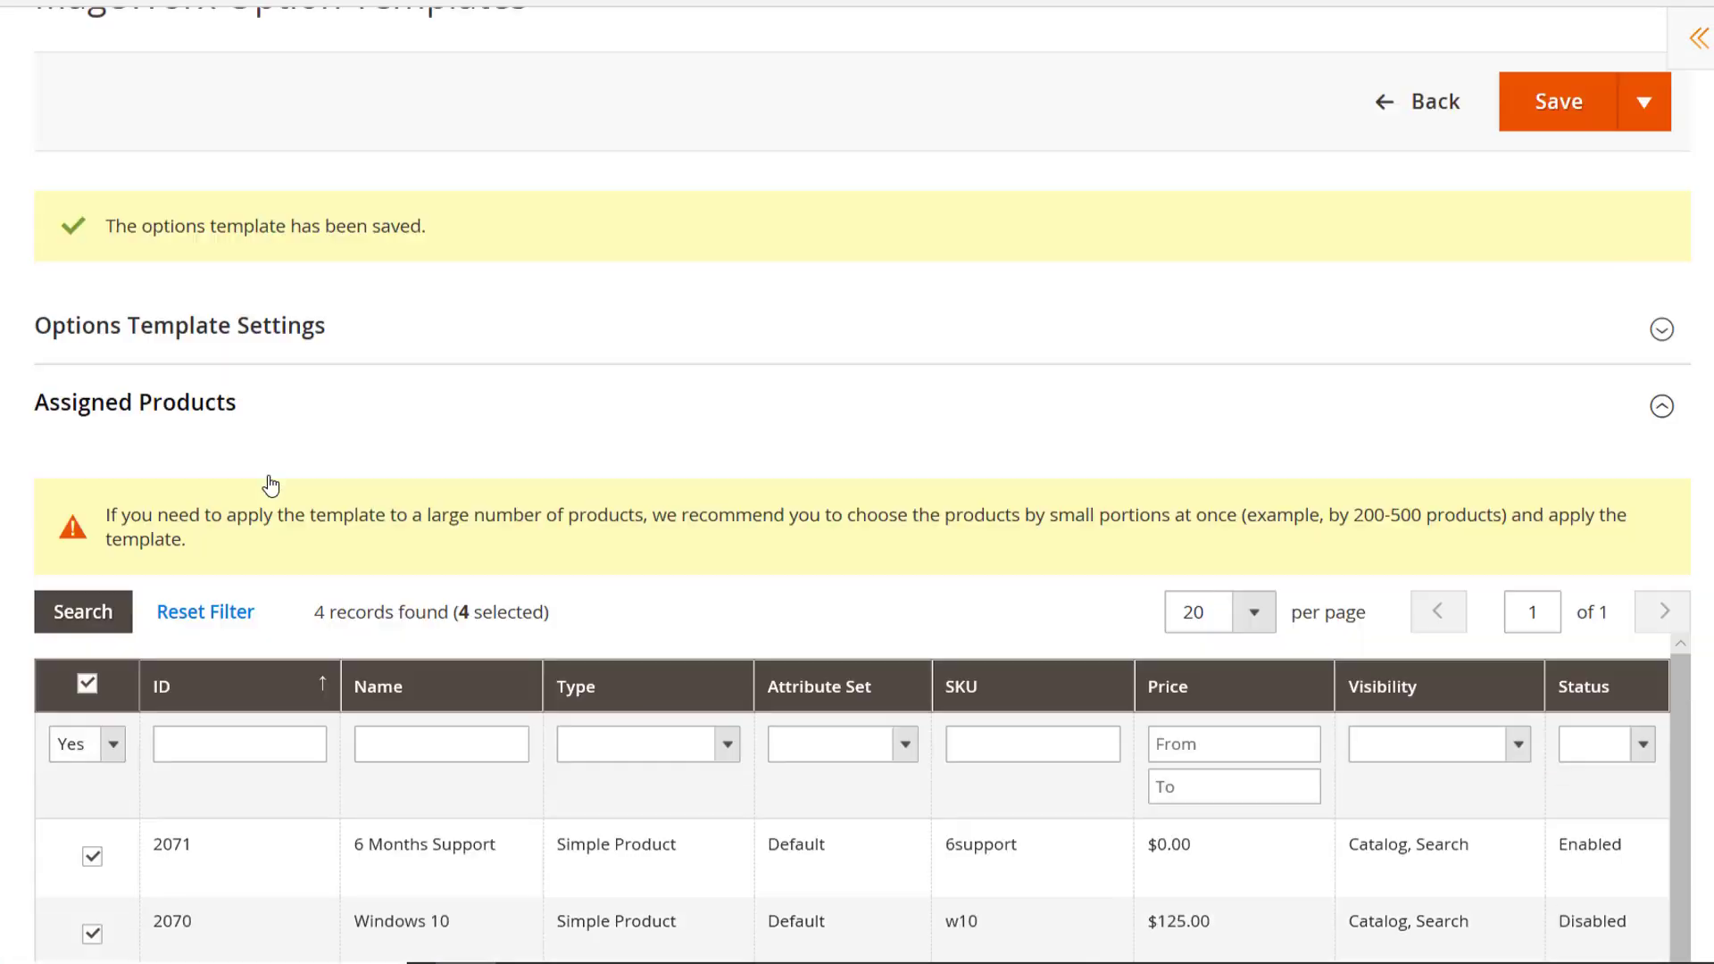
pyautogui.scroll(-2, 308, 496)
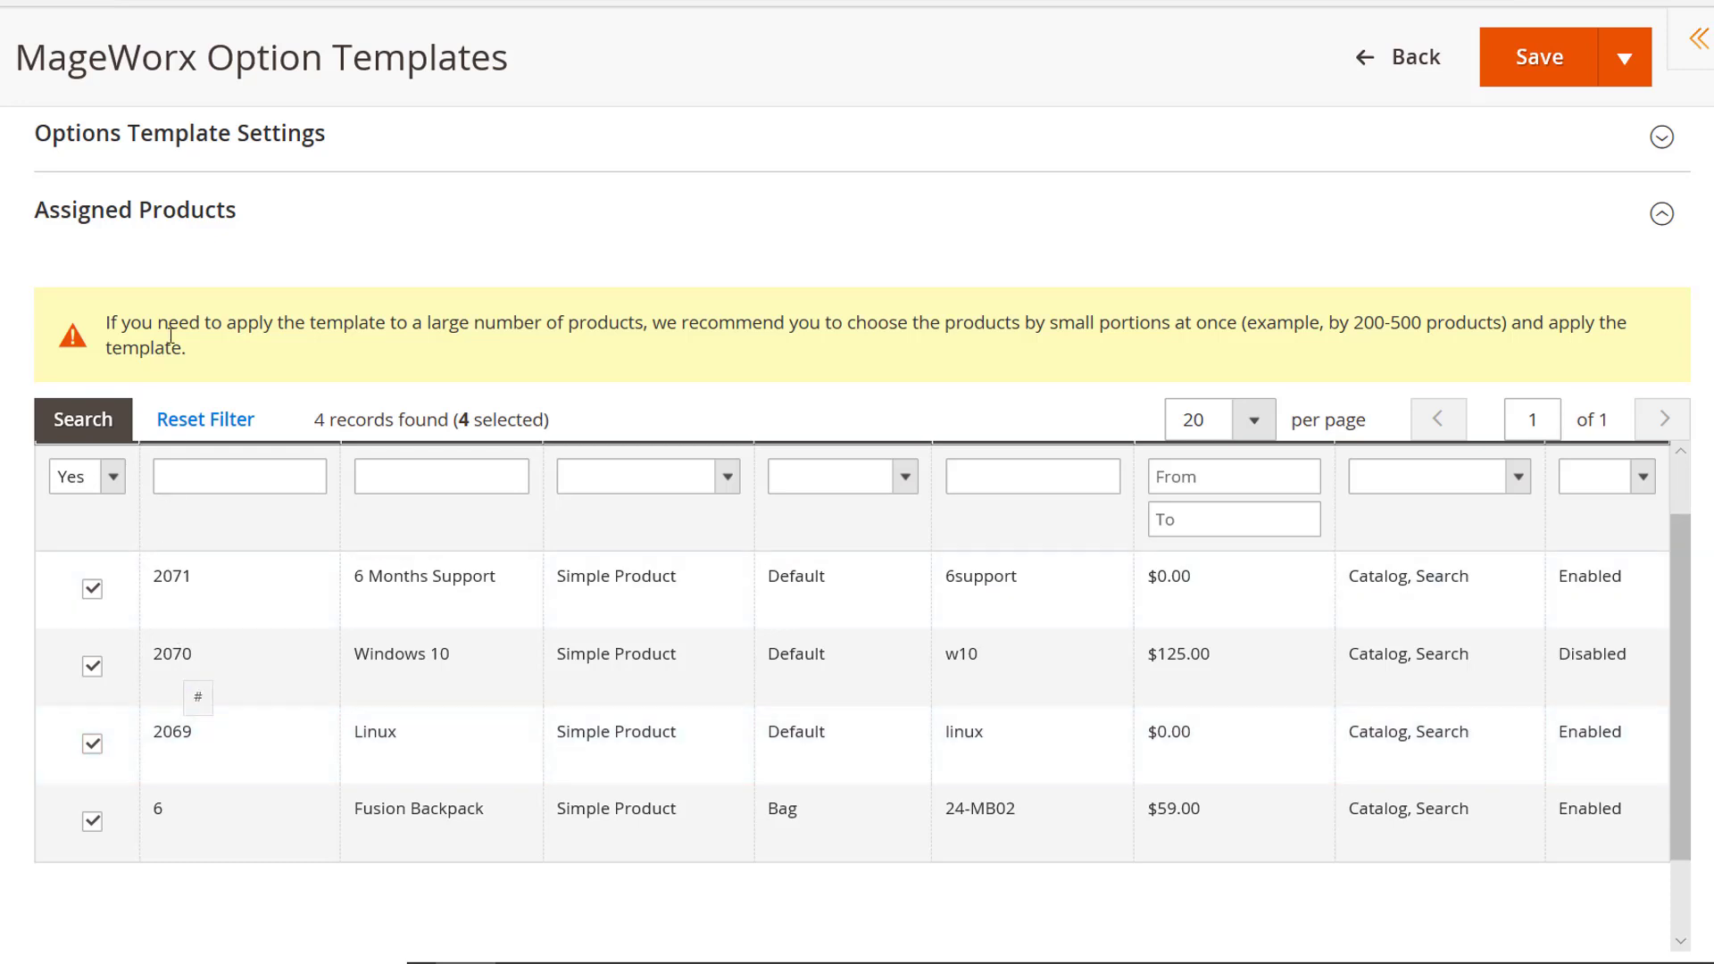
# Step: Turn on Absolute Weight and Absolute Price, leaving SKU Policy at Use Config
pyautogui.click(190, 225)
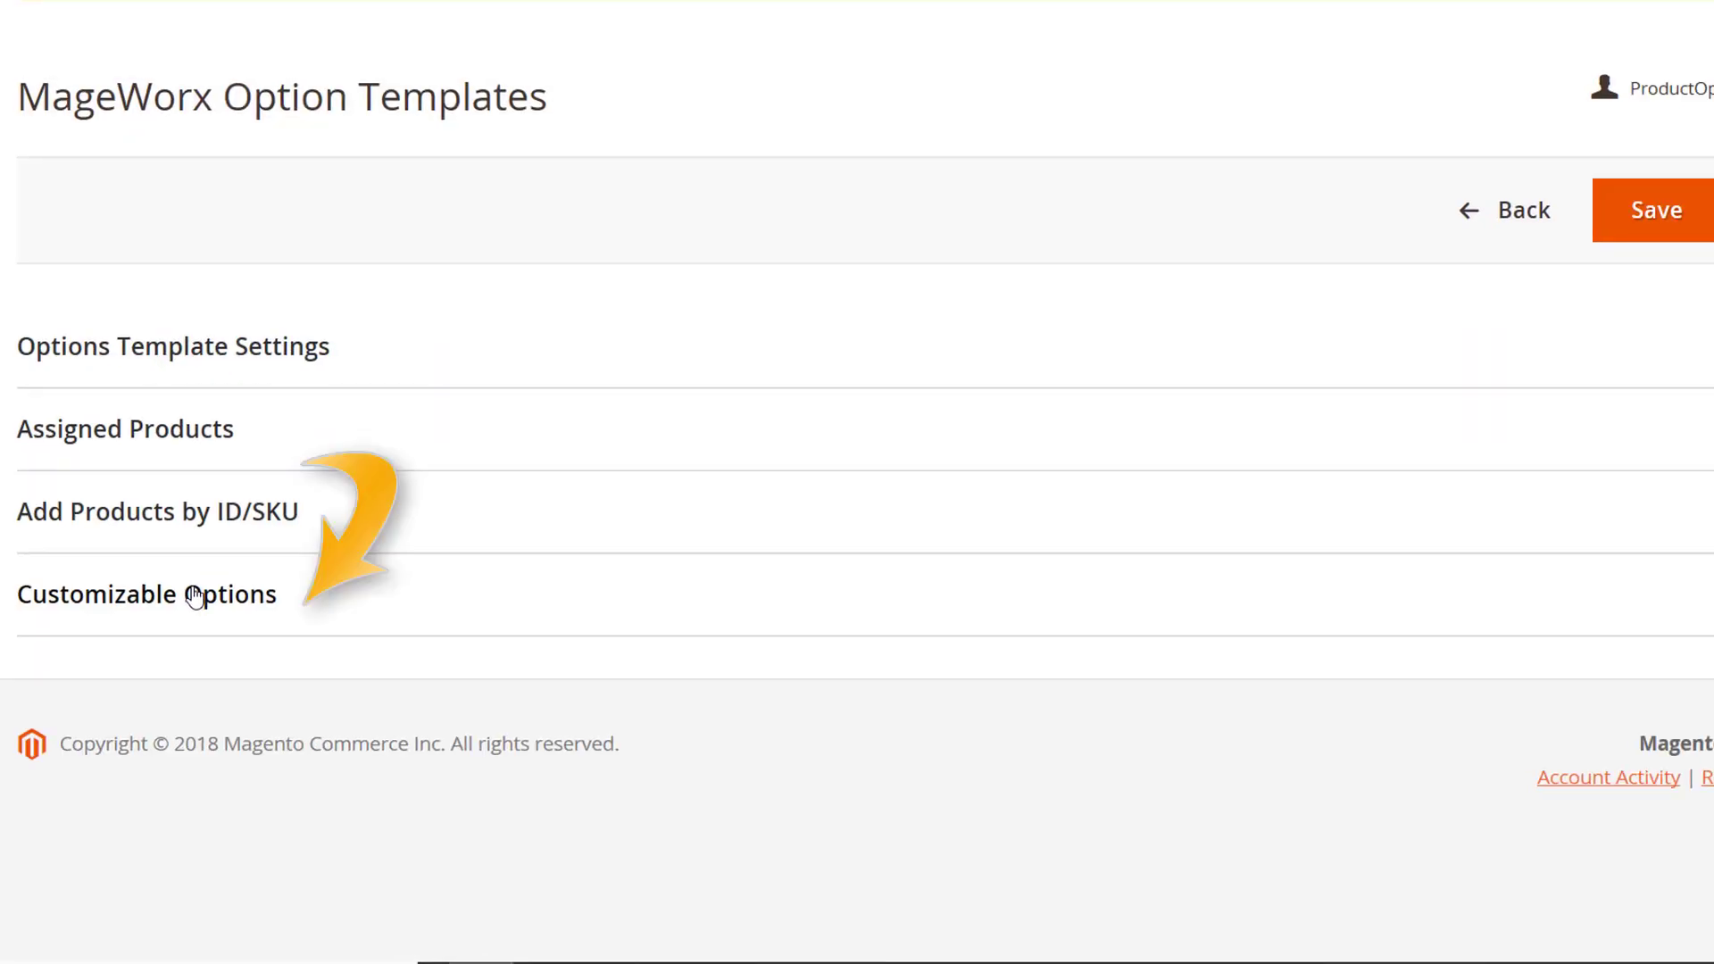
pyautogui.click(195, 596)
pyautogui.scroll(-2, 194, 595)
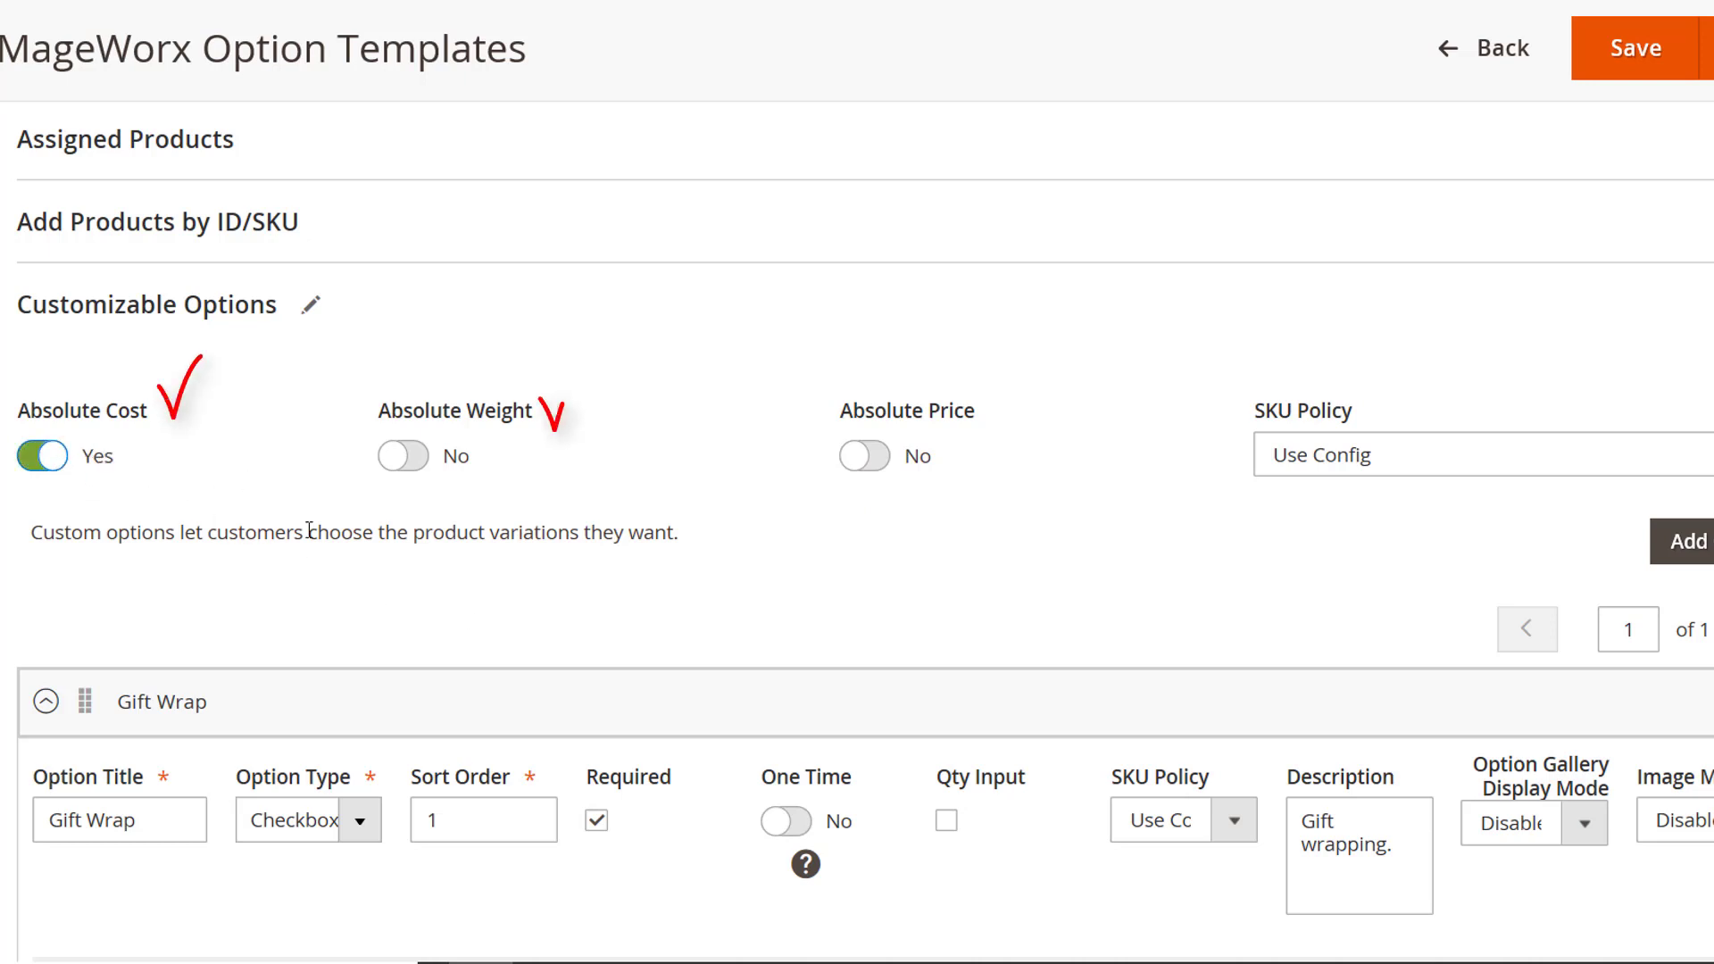
pyautogui.click(418, 466)
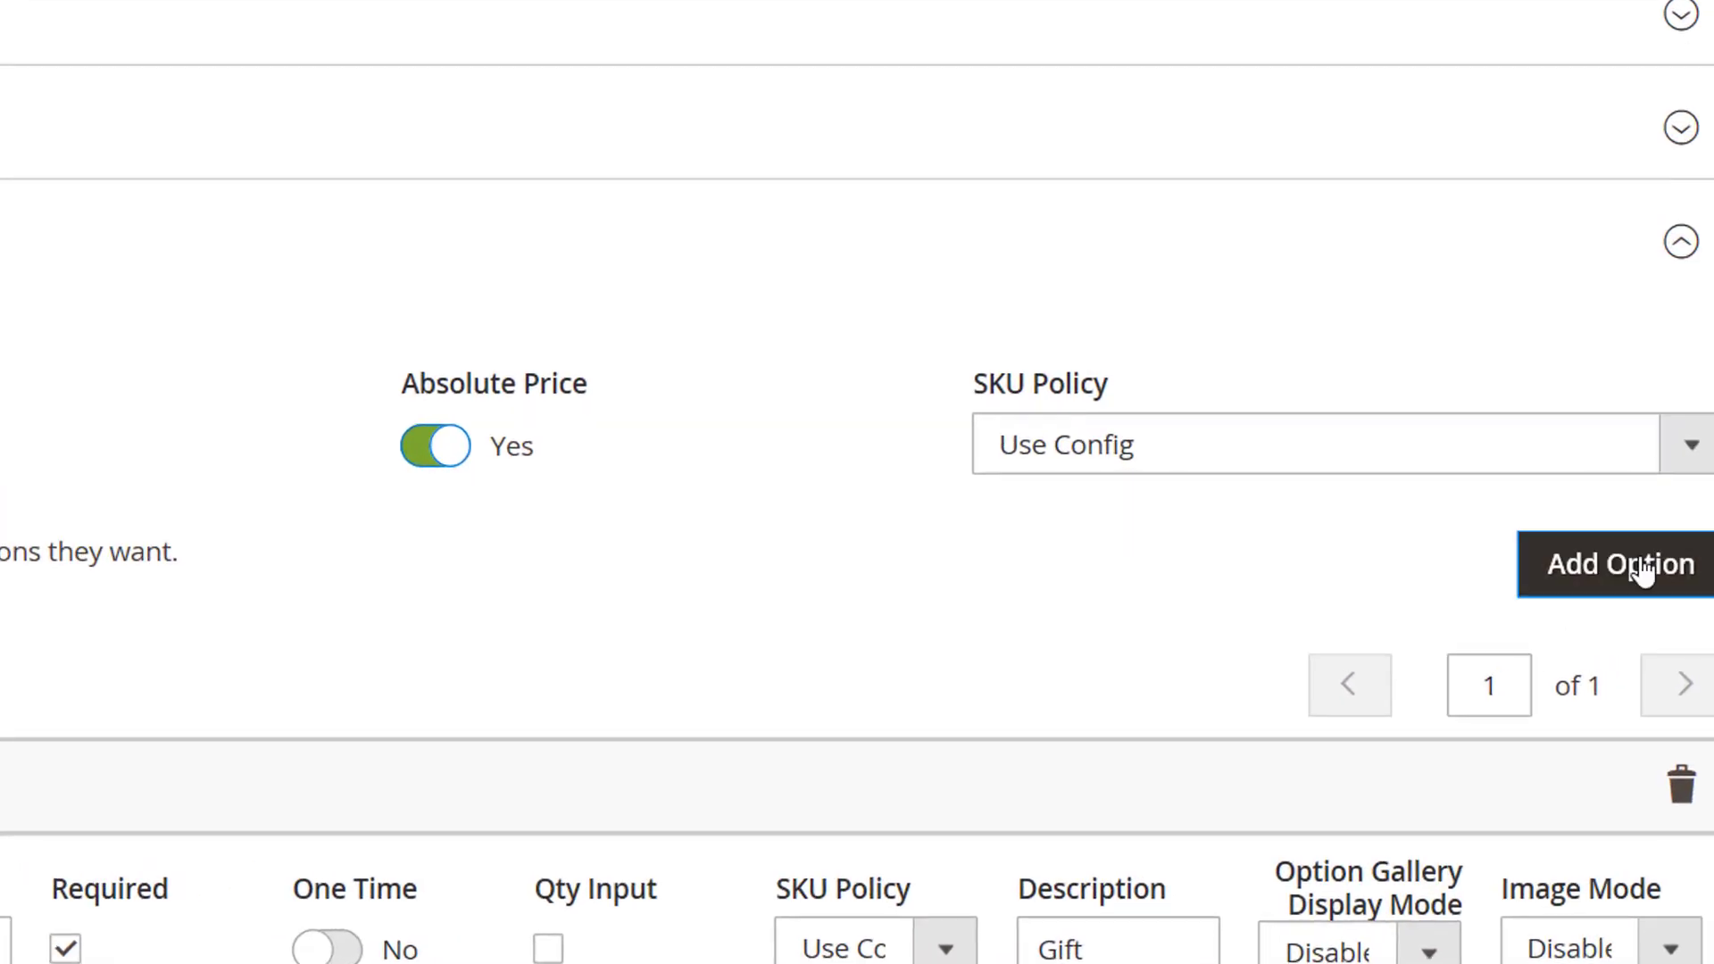
pyautogui.click(1697, 446)
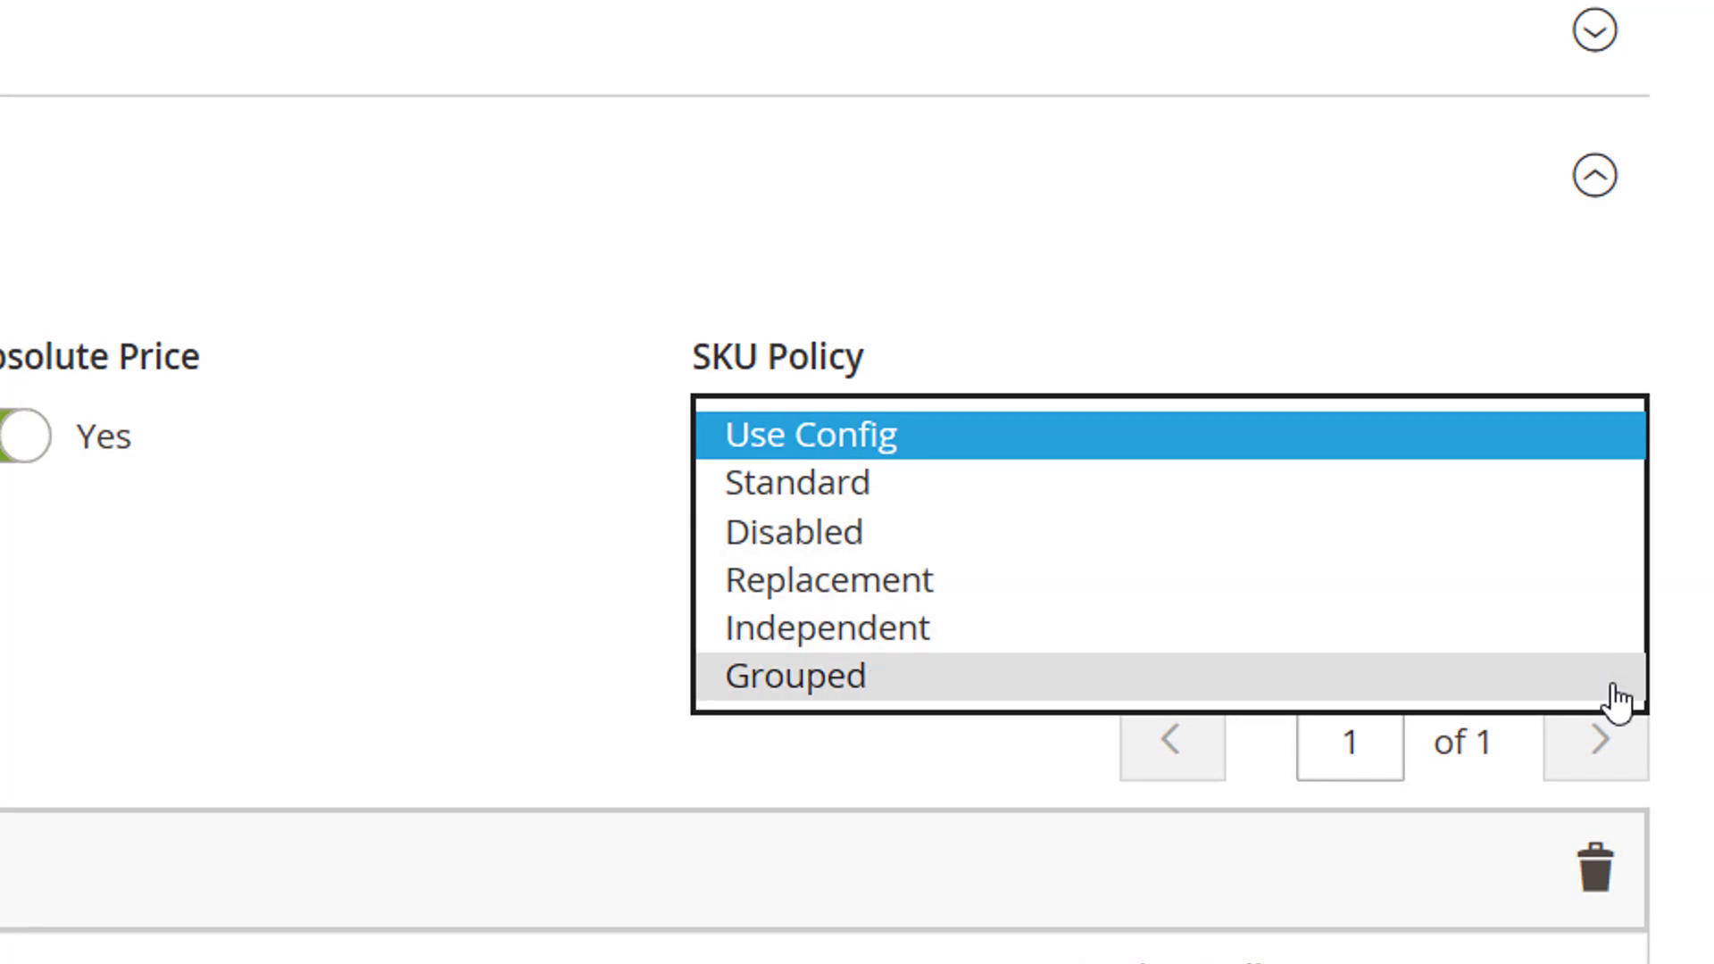
pyautogui.click(782, 375)
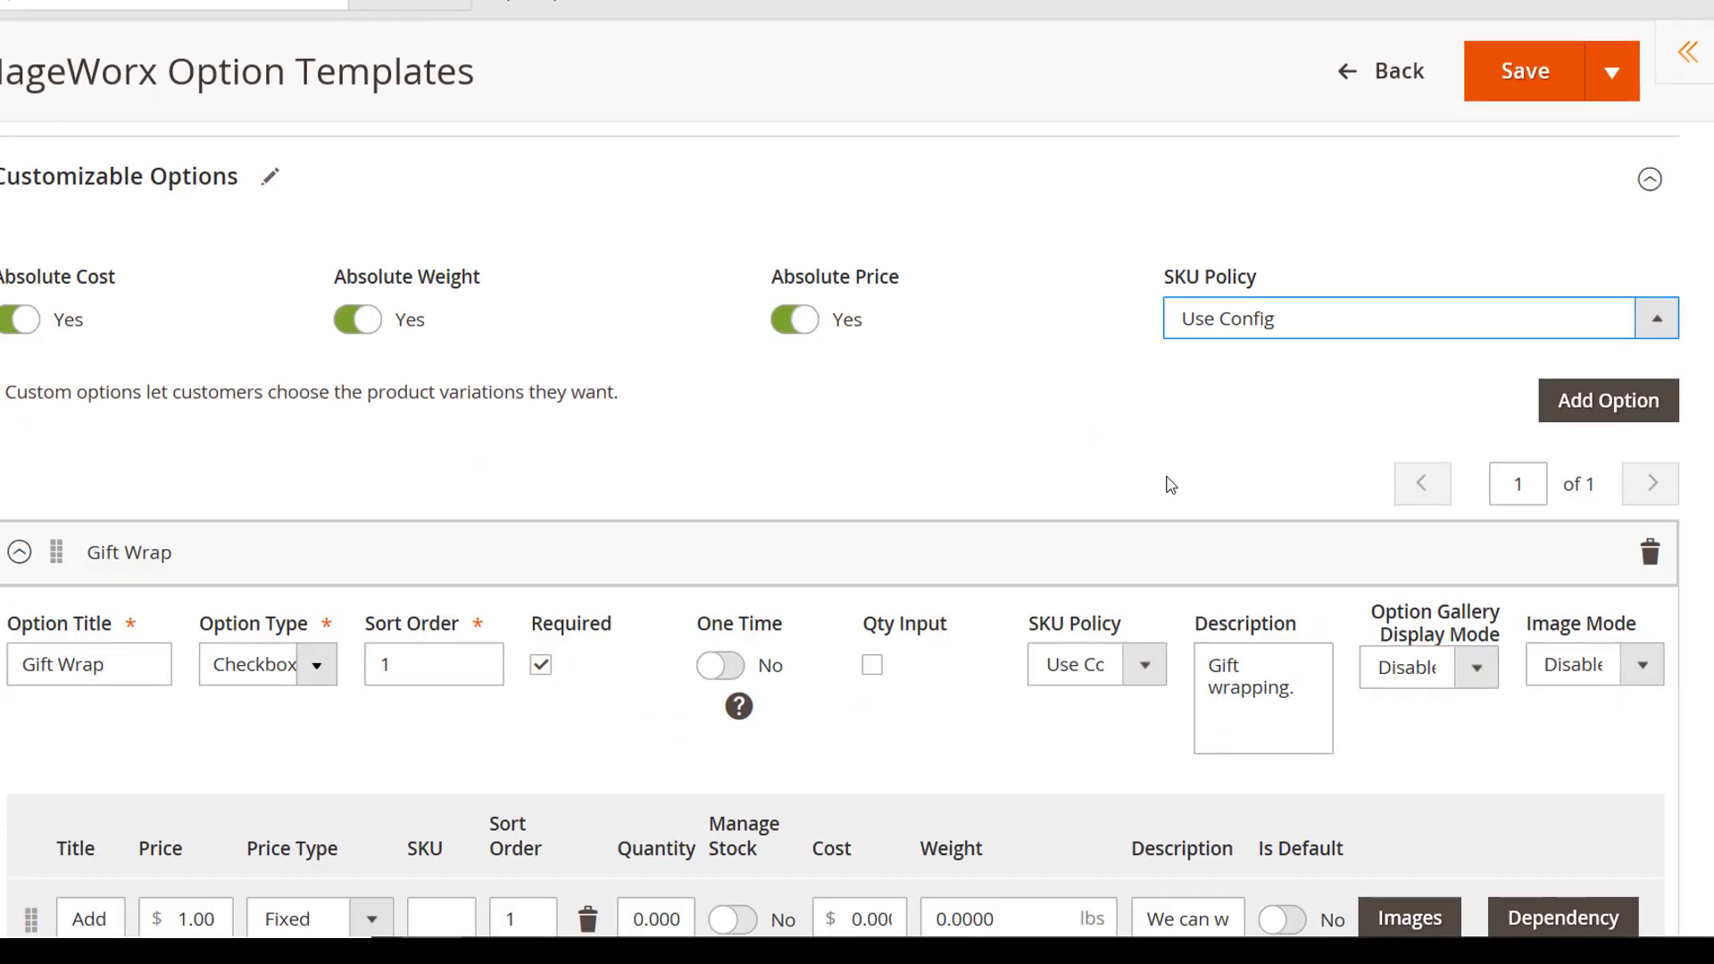
# Step: Add a new option titled Size as an Area type with a 15-character maximum
pyautogui.click(1645, 406)
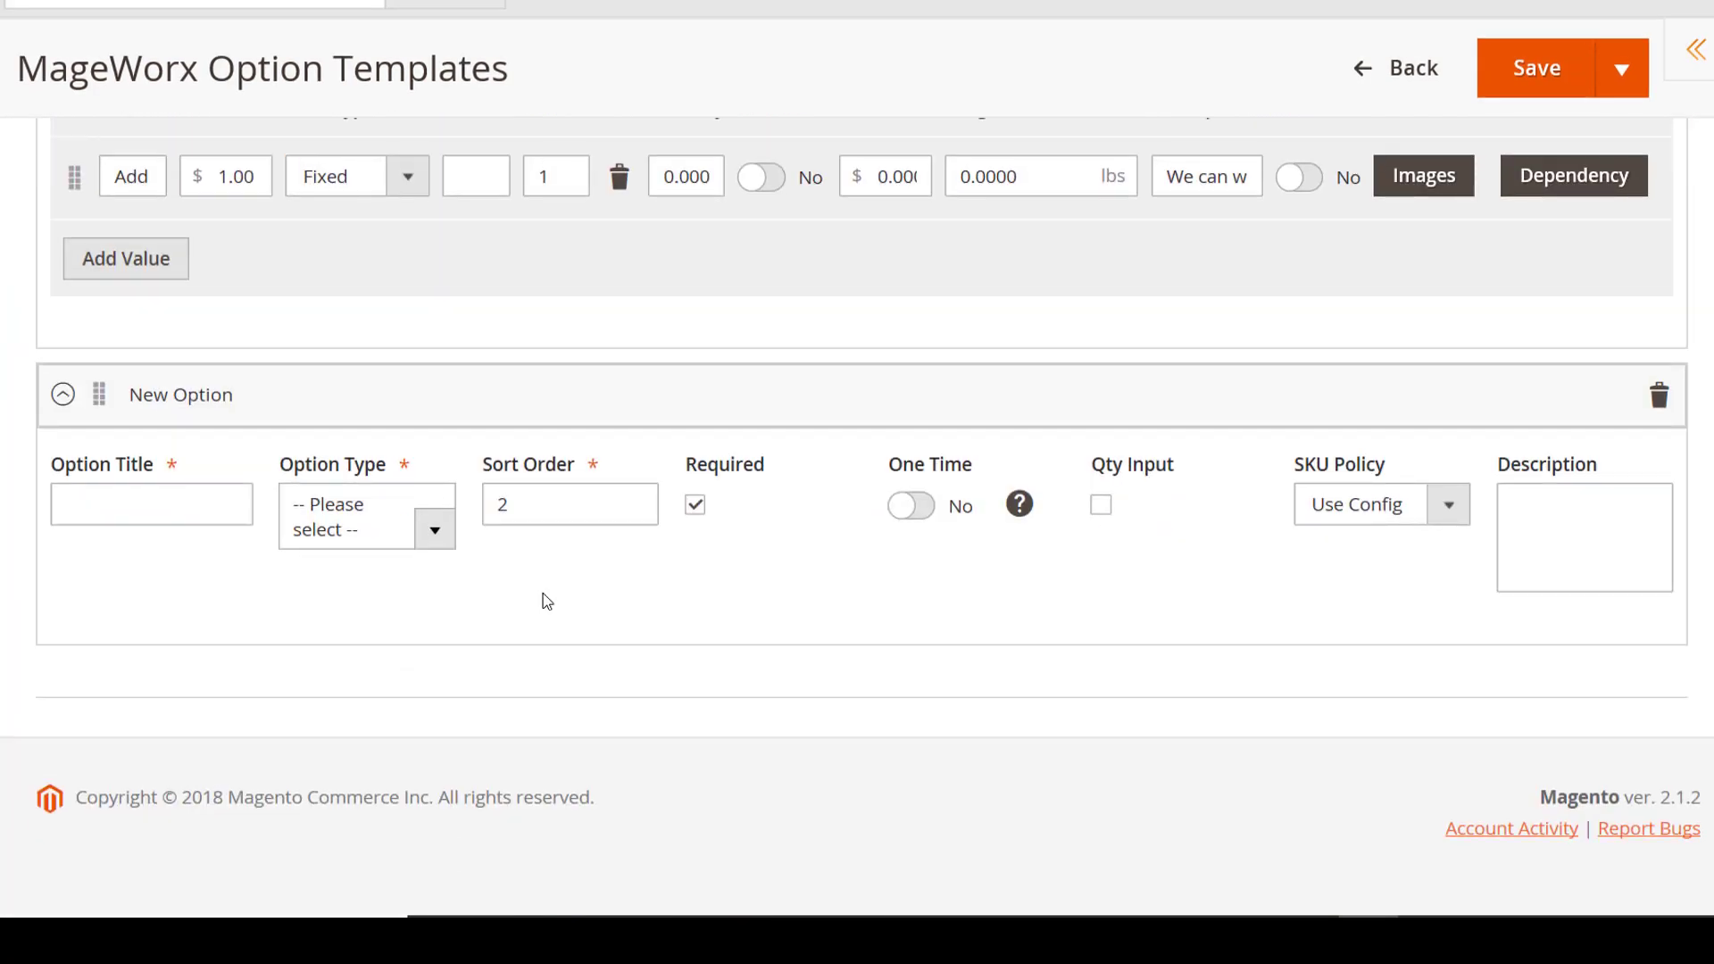
pyautogui.click(156, 511)
pyautogui.write('Size')
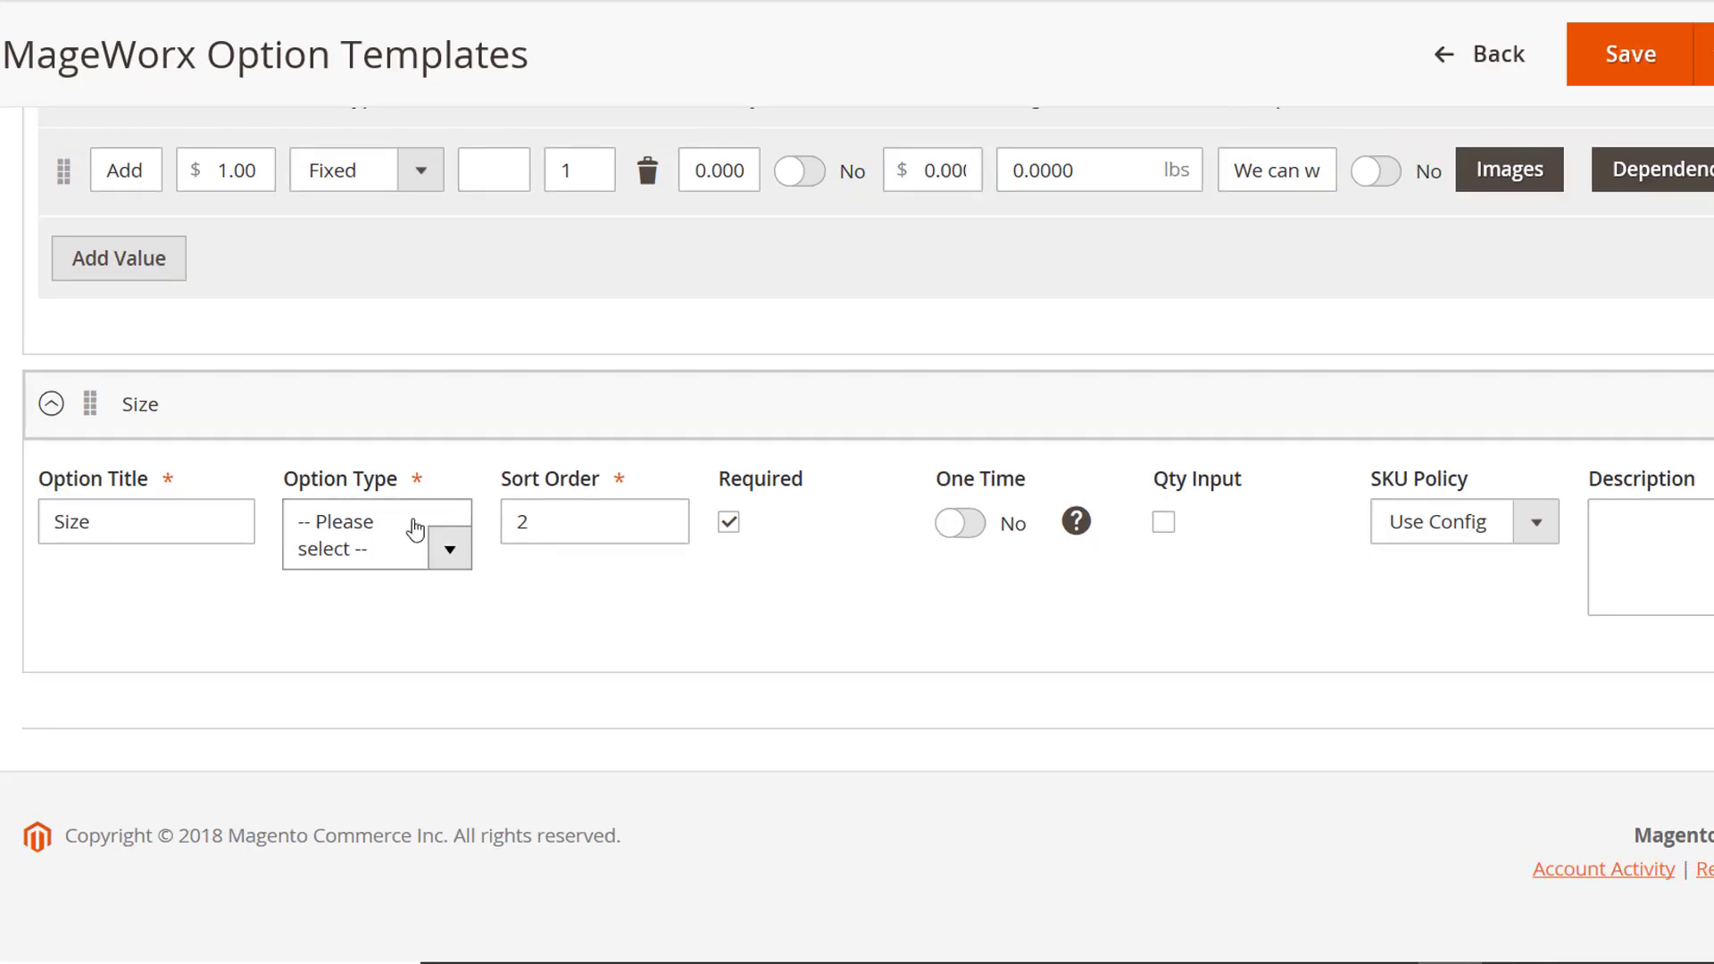
pyautogui.click(449, 552)
pyautogui.scroll(-1, 358, 642)
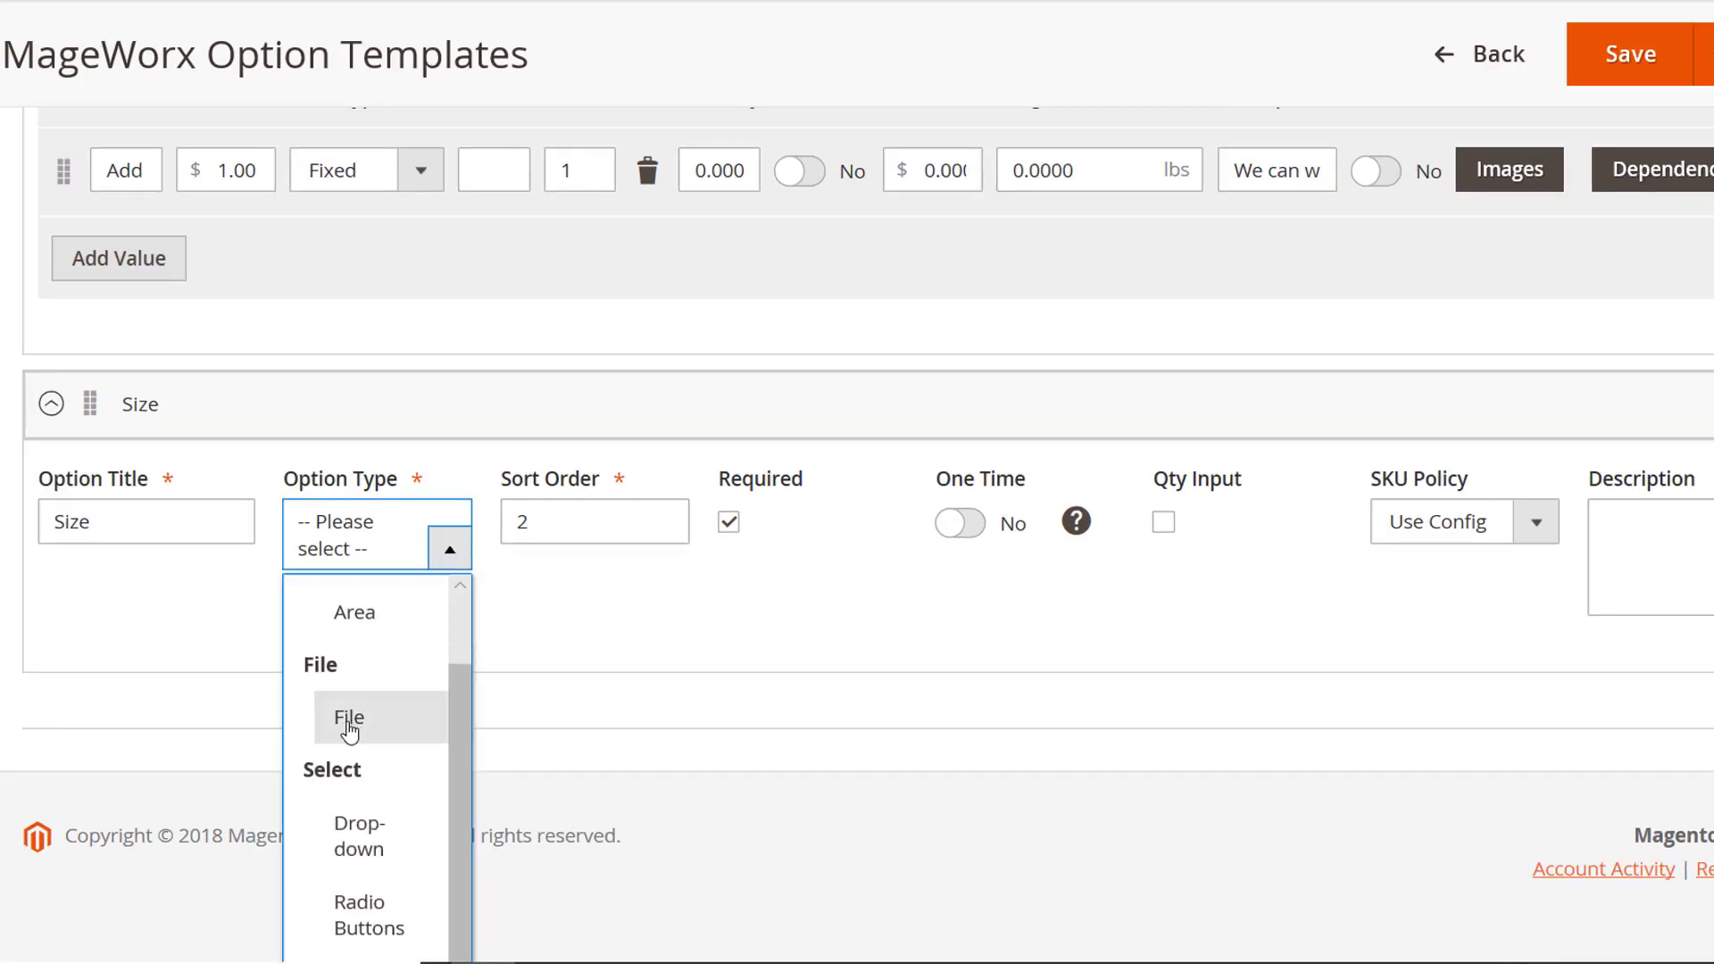
pyautogui.scroll(-1, 358, 670)
pyautogui.scroll(-2, 368, 696)
pyautogui.scroll(-1, 373, 700)
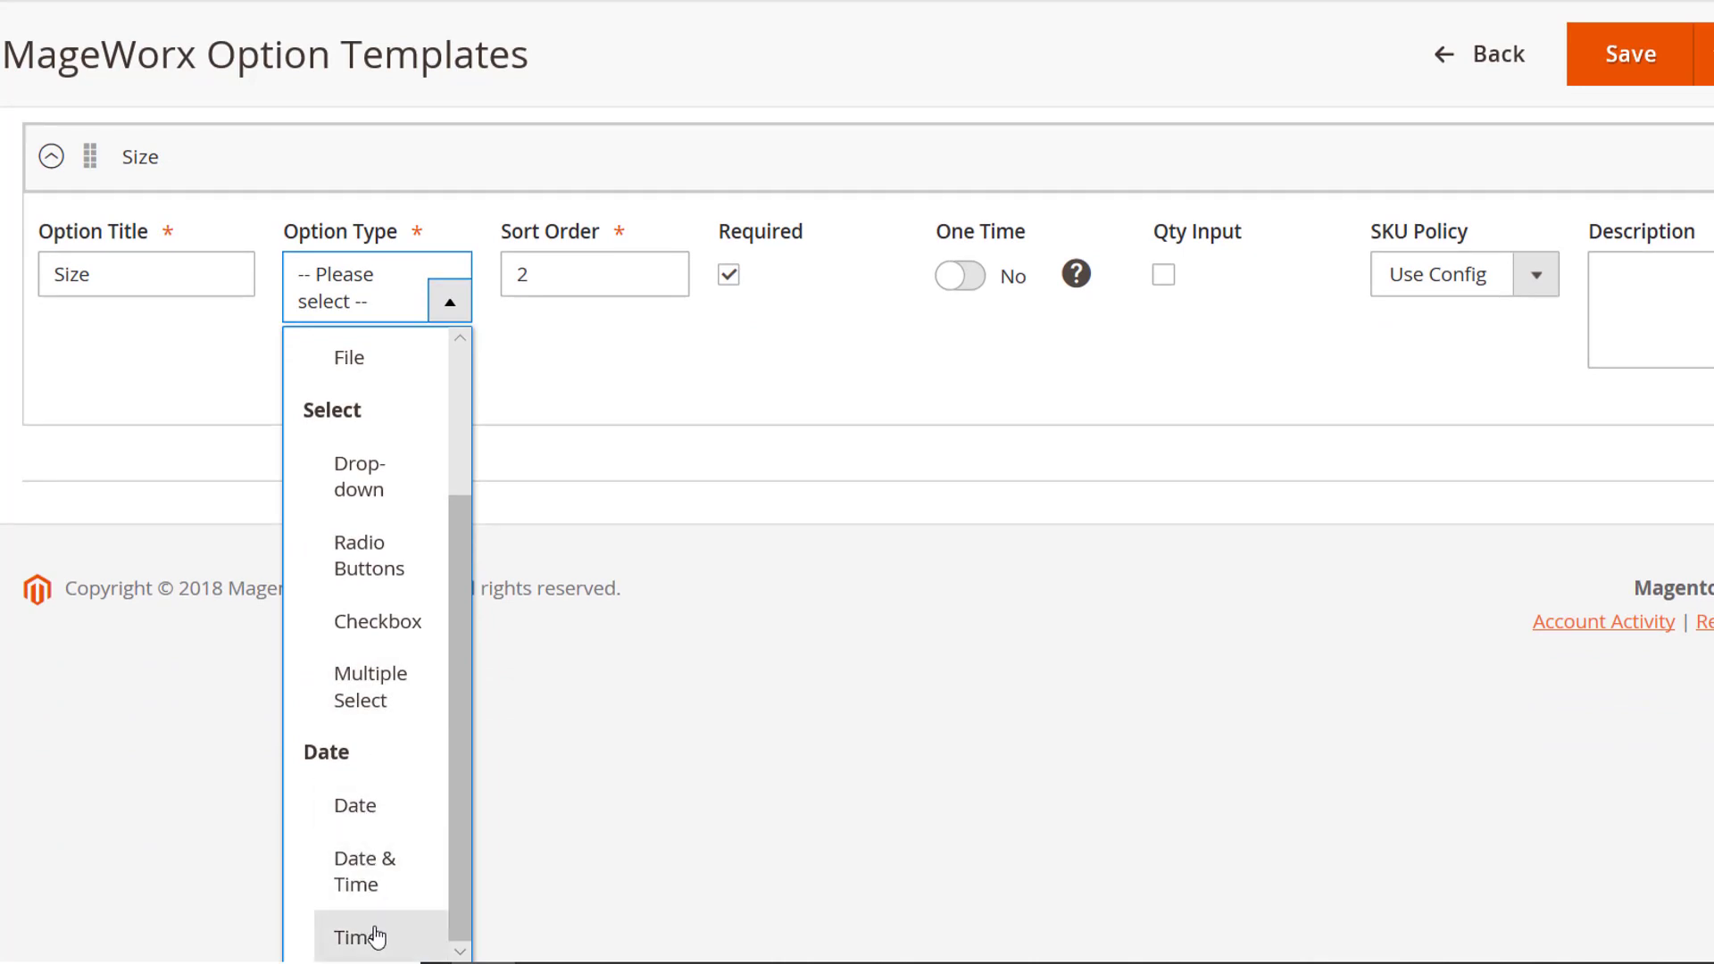
pyautogui.scroll(2, 388, 804)
pyautogui.scroll(3, 388, 789)
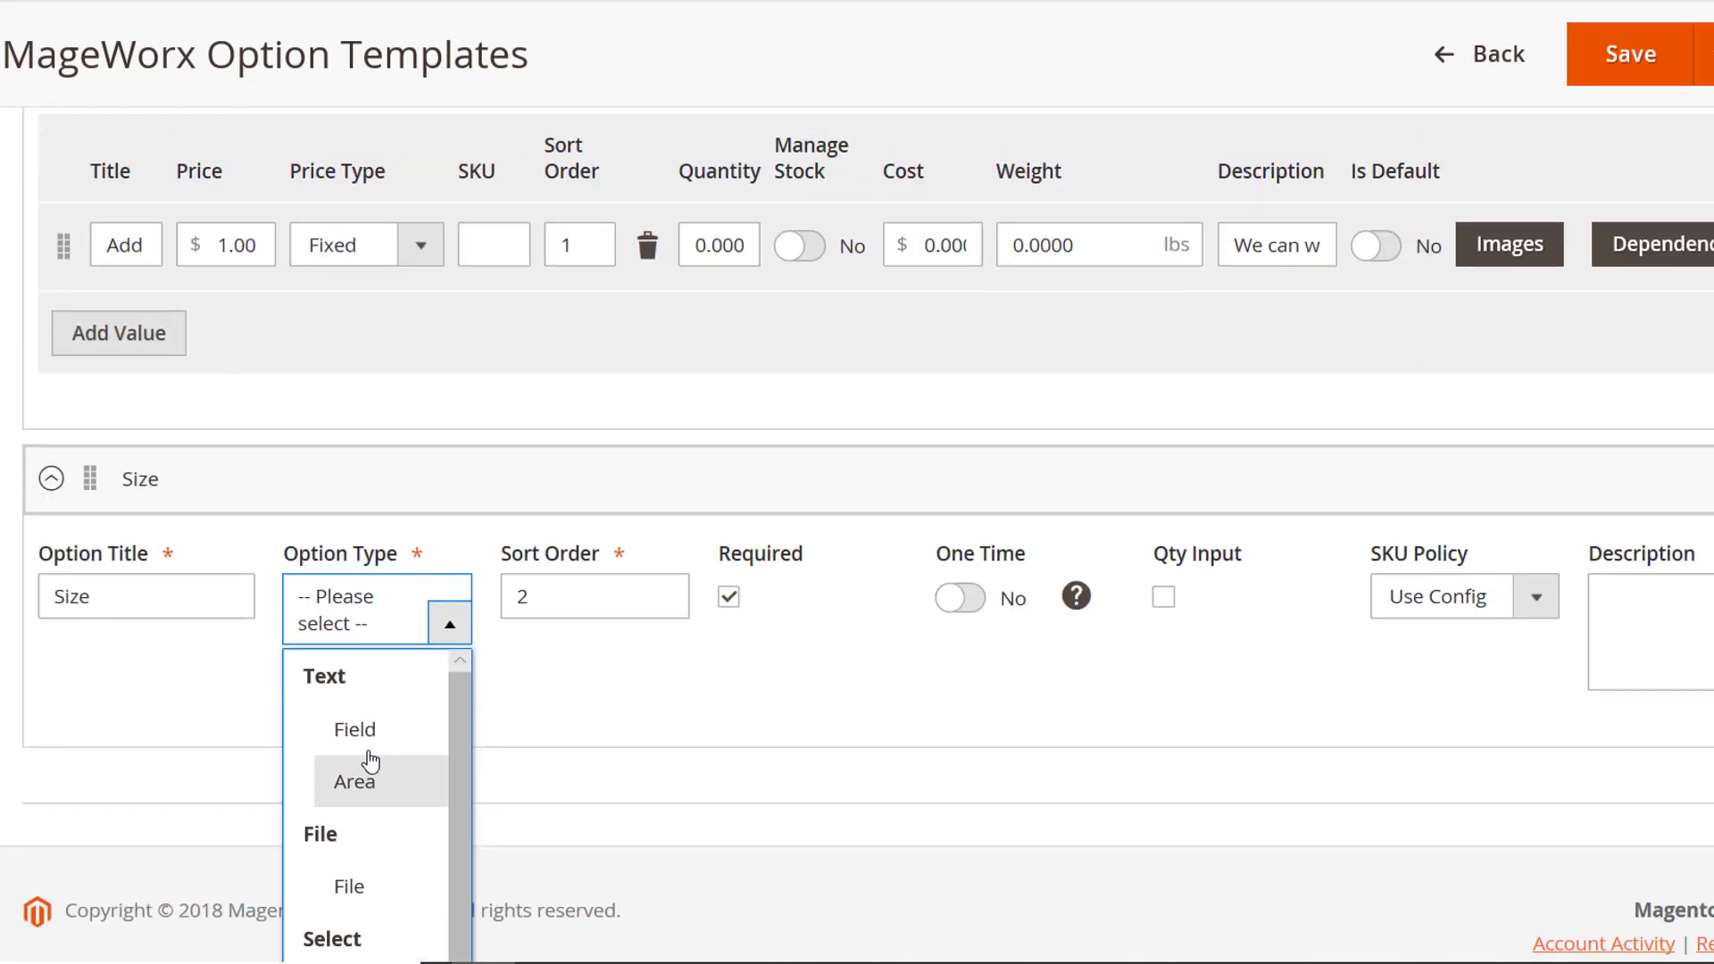
pyautogui.scroll(2, 367, 750)
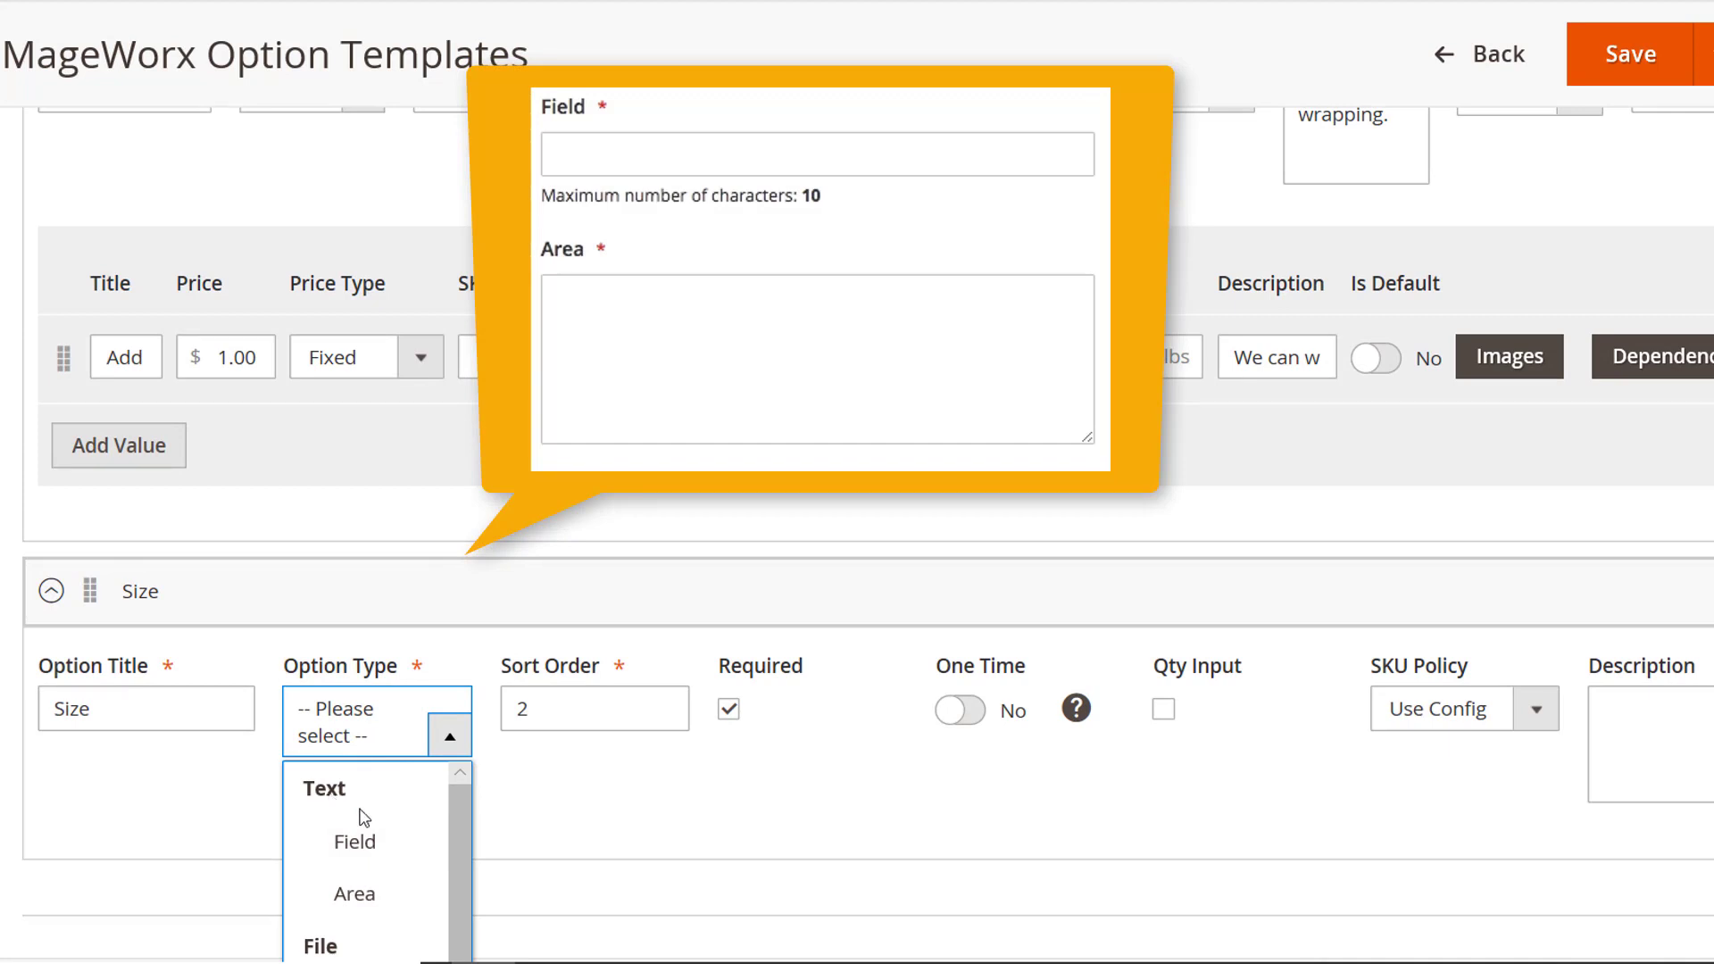
pyautogui.click(392, 844)
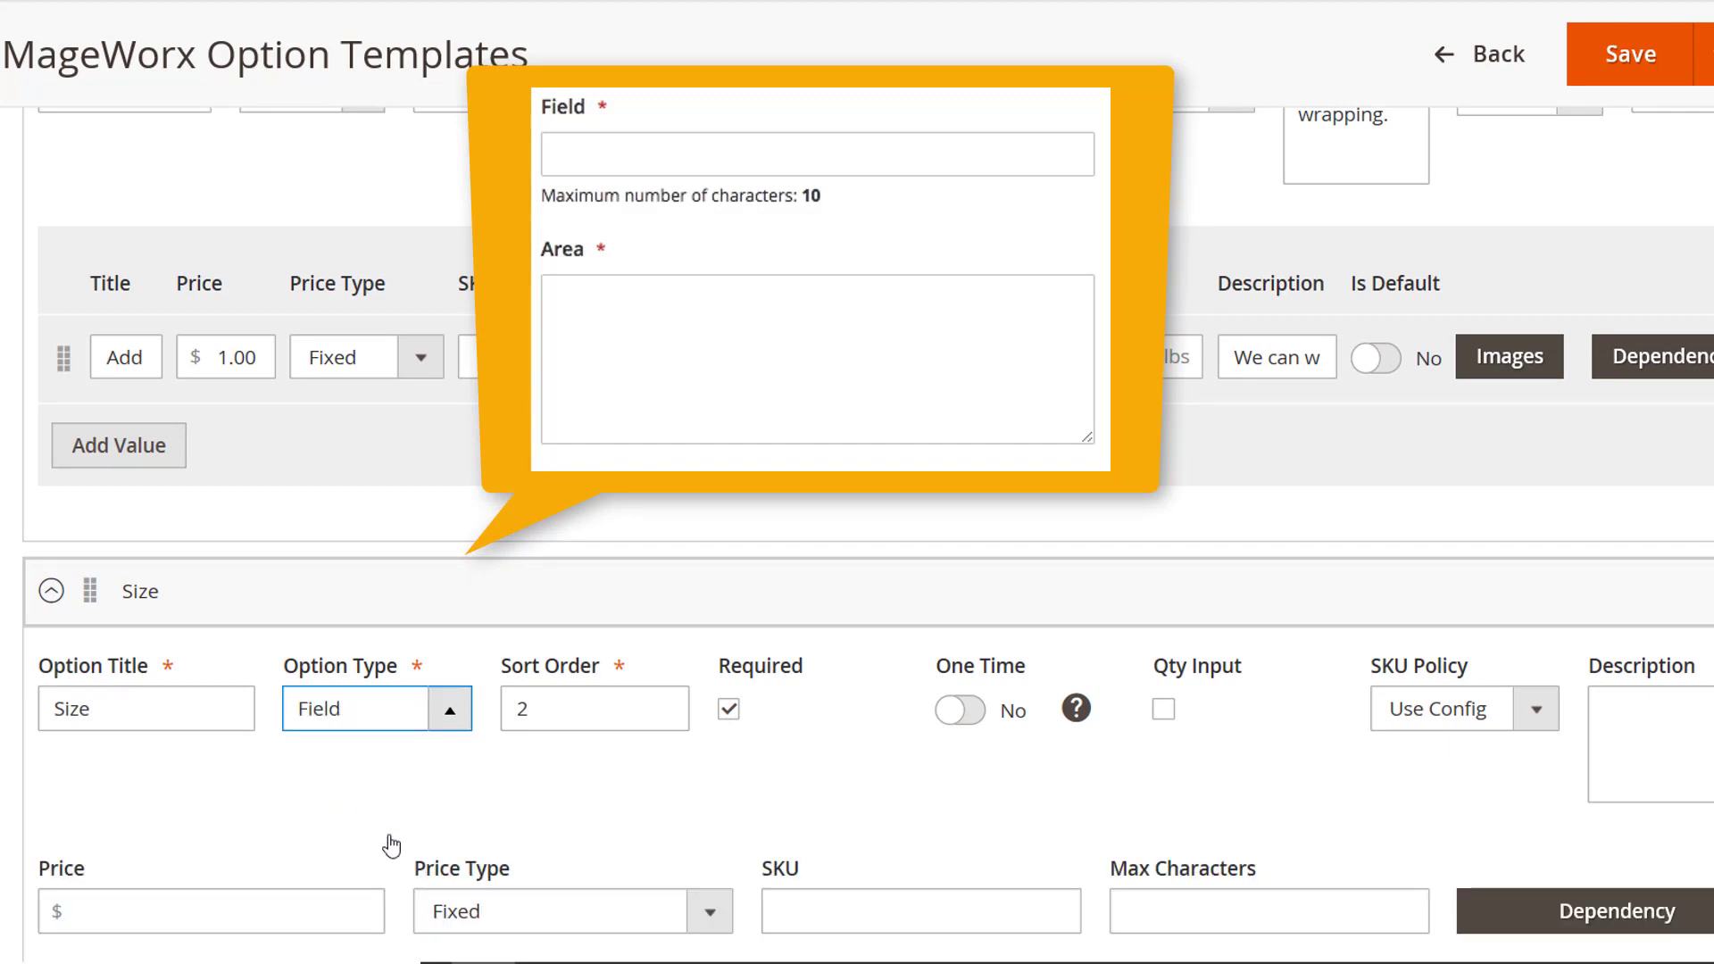
pyautogui.scroll(-1, 405, 825)
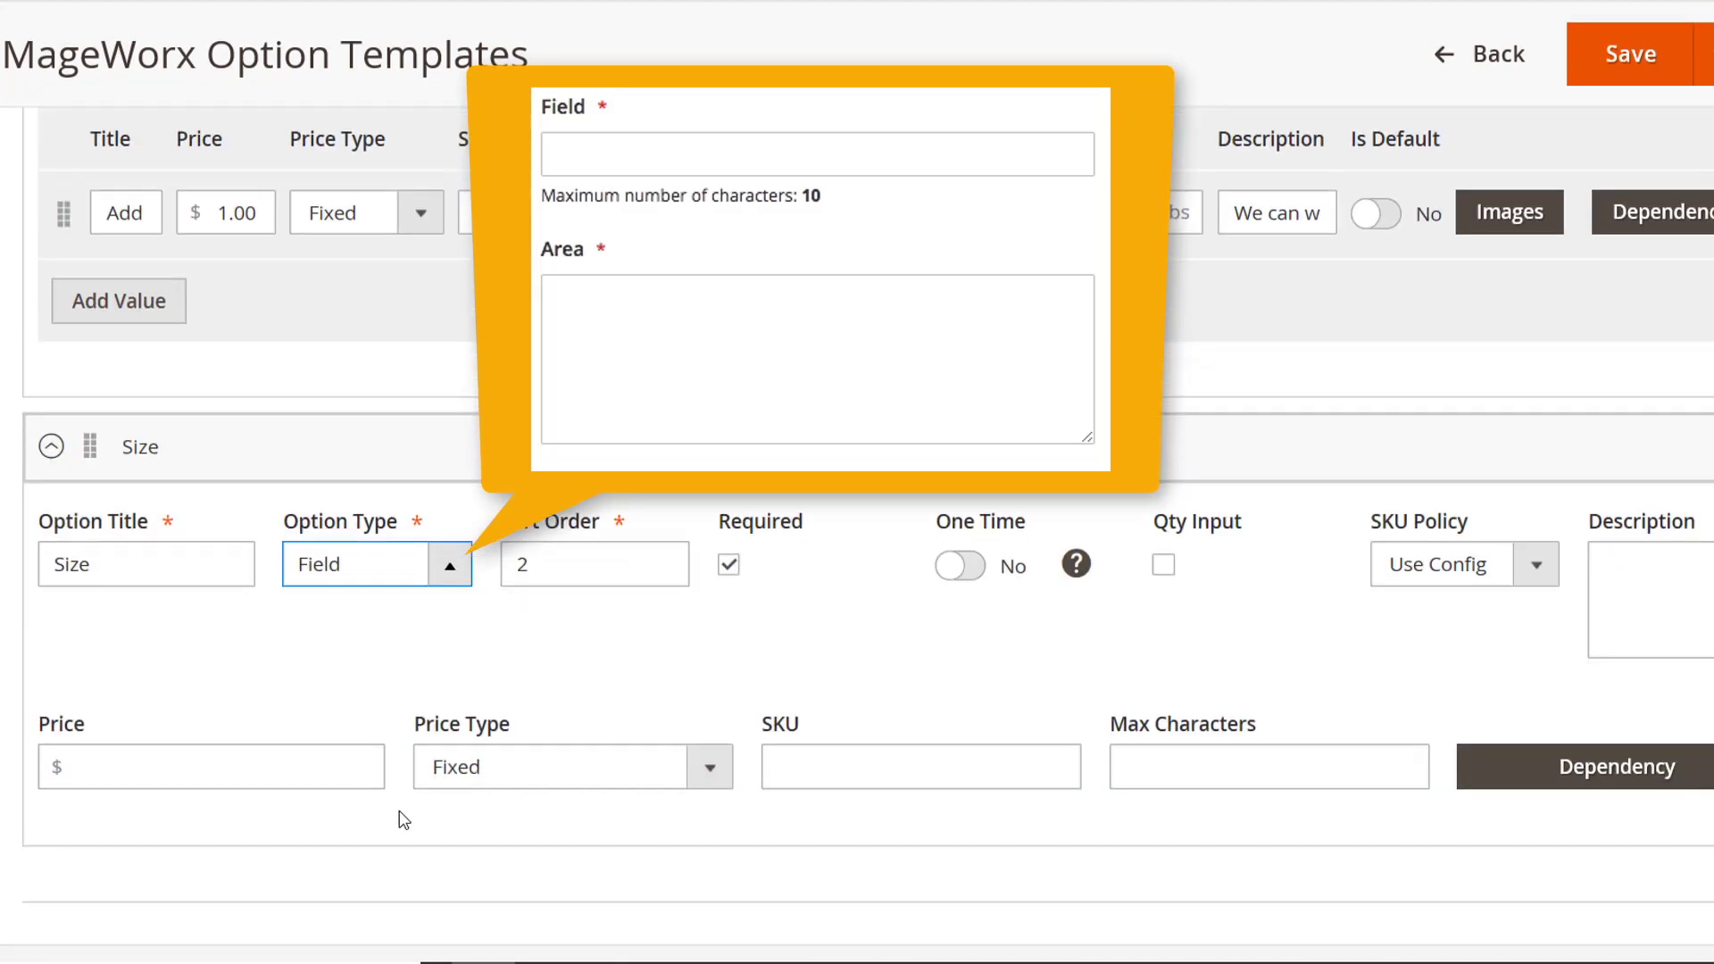
pyautogui.click(1184, 766)
pyautogui.write('25')
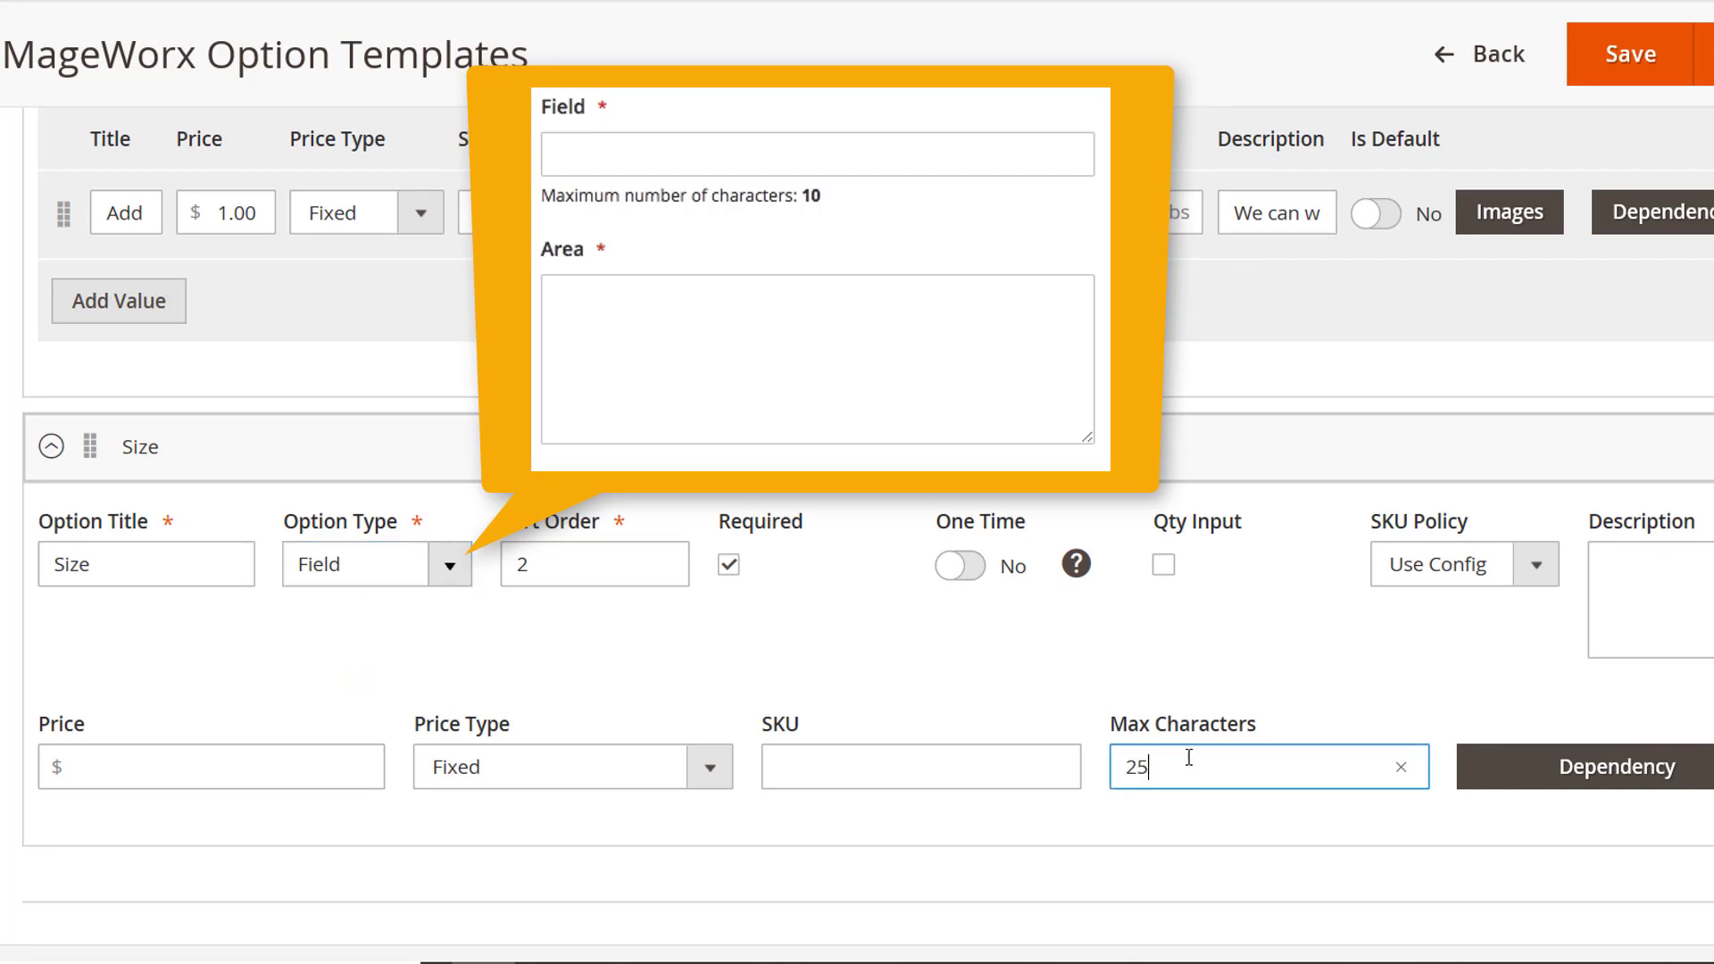
pyautogui.click(442, 565)
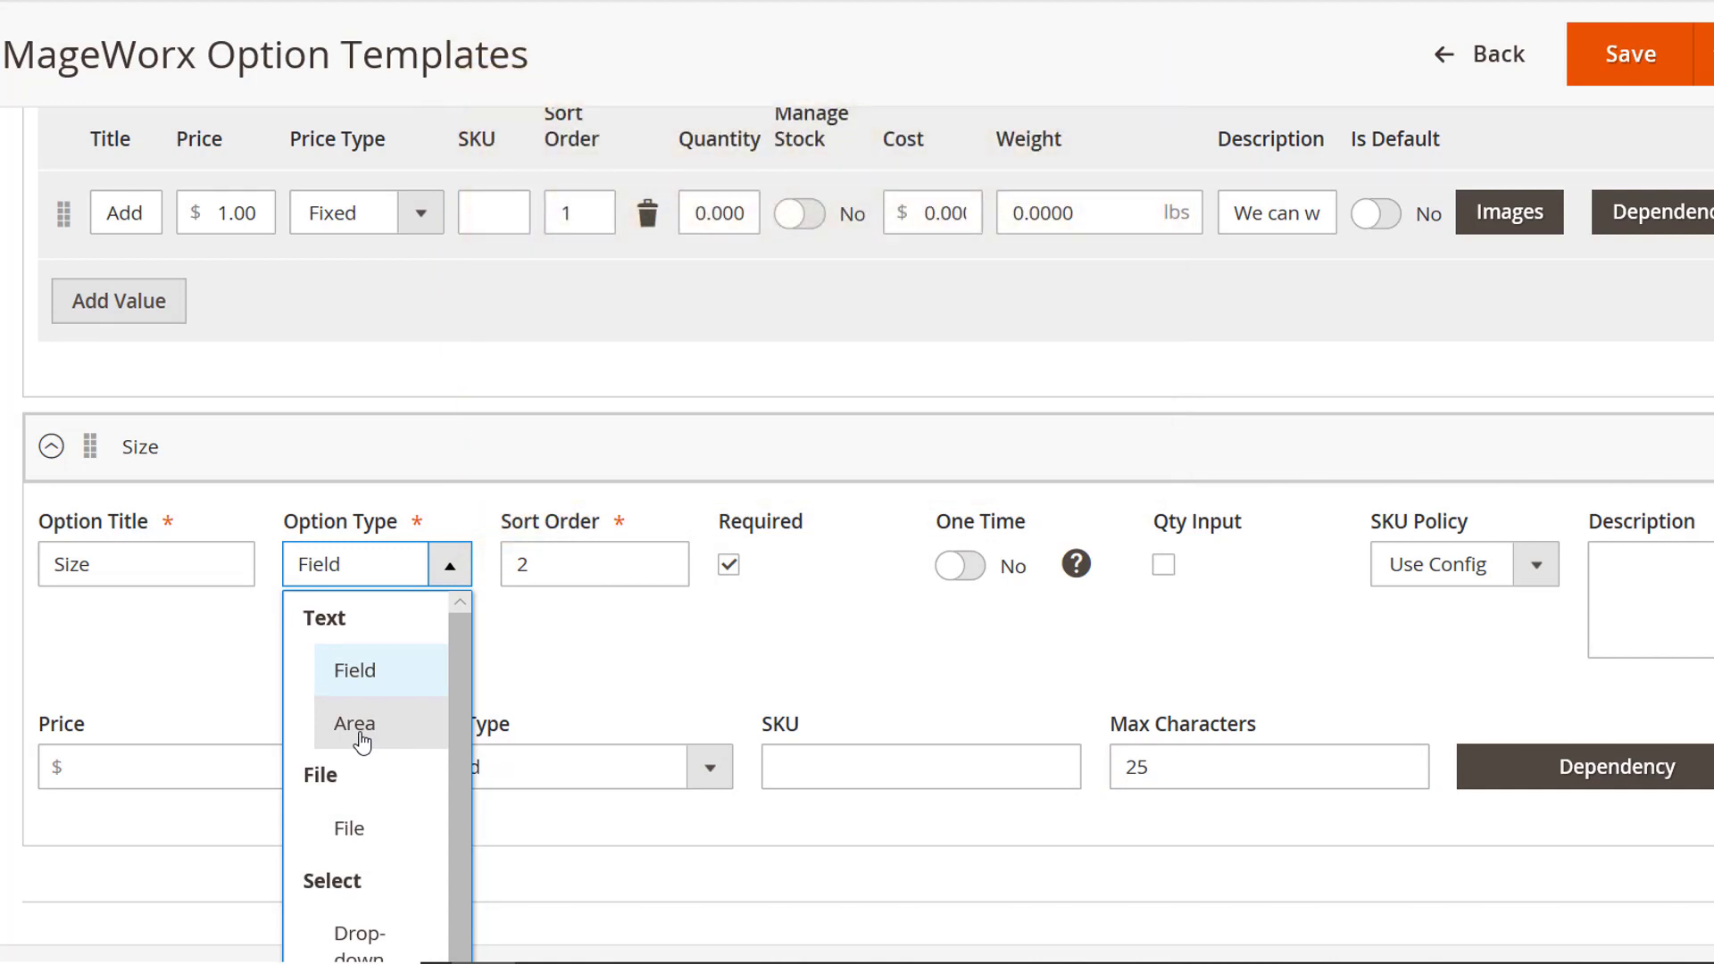
pyautogui.click(355, 724)
pyautogui.click(1152, 768)
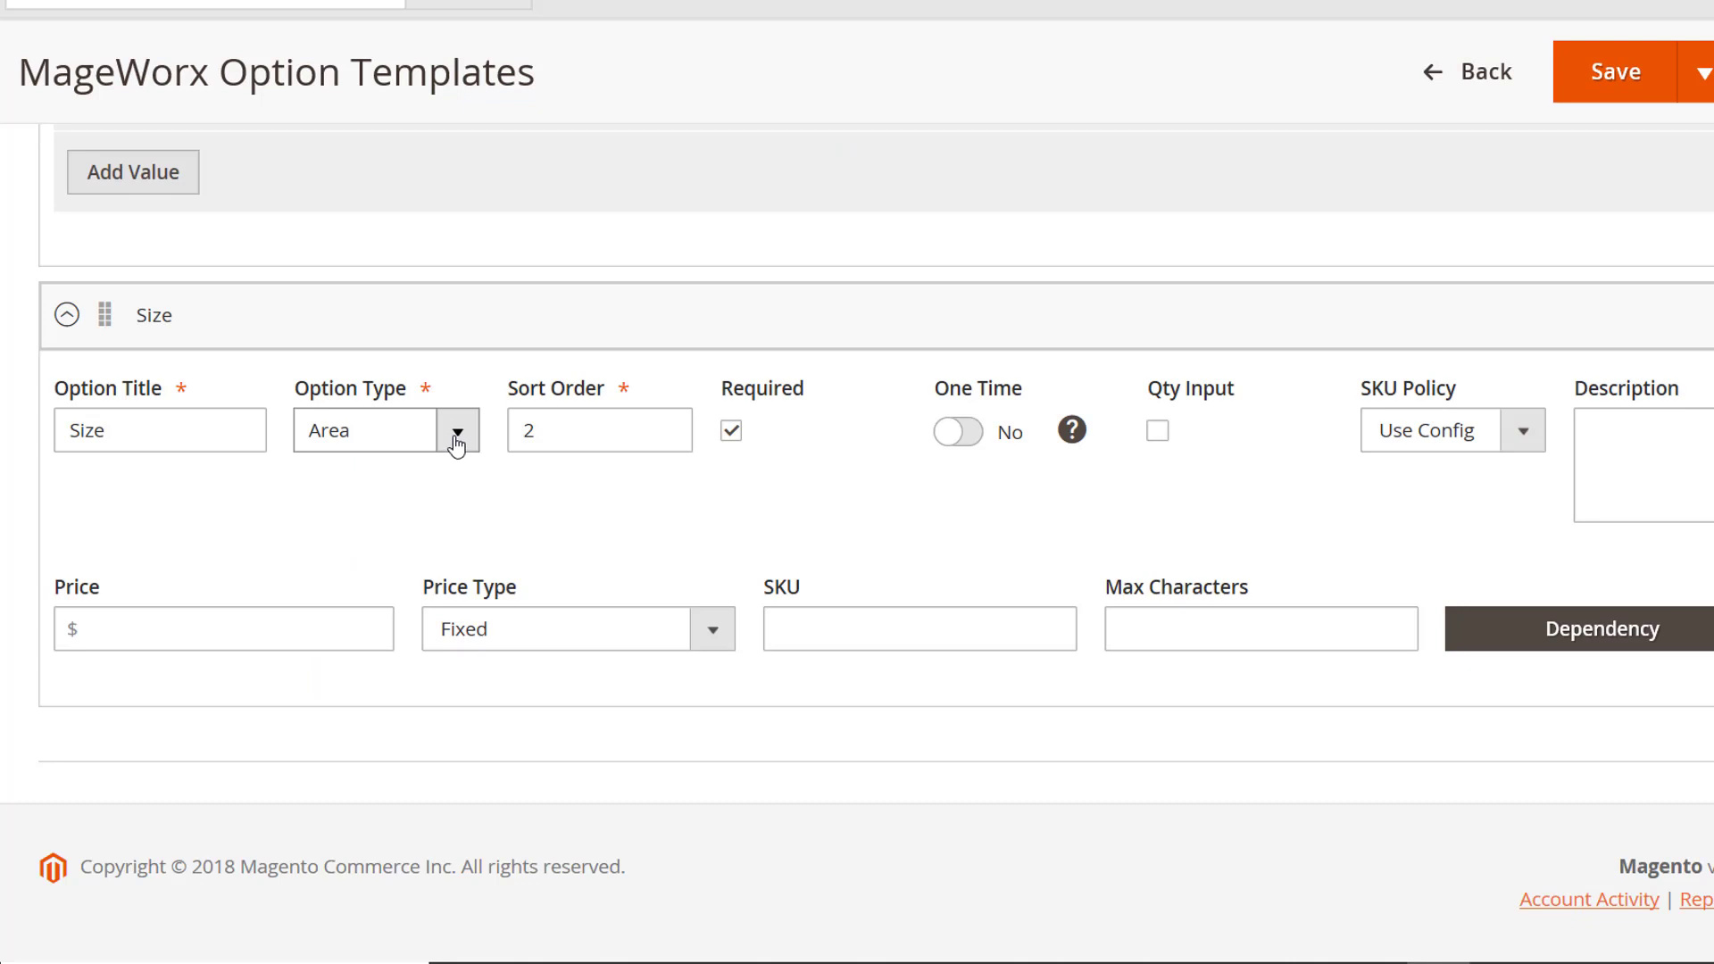
# Step: Make Size a File option allowing jpg, with maximum image size 800 by 600
pyautogui.click(456, 431)
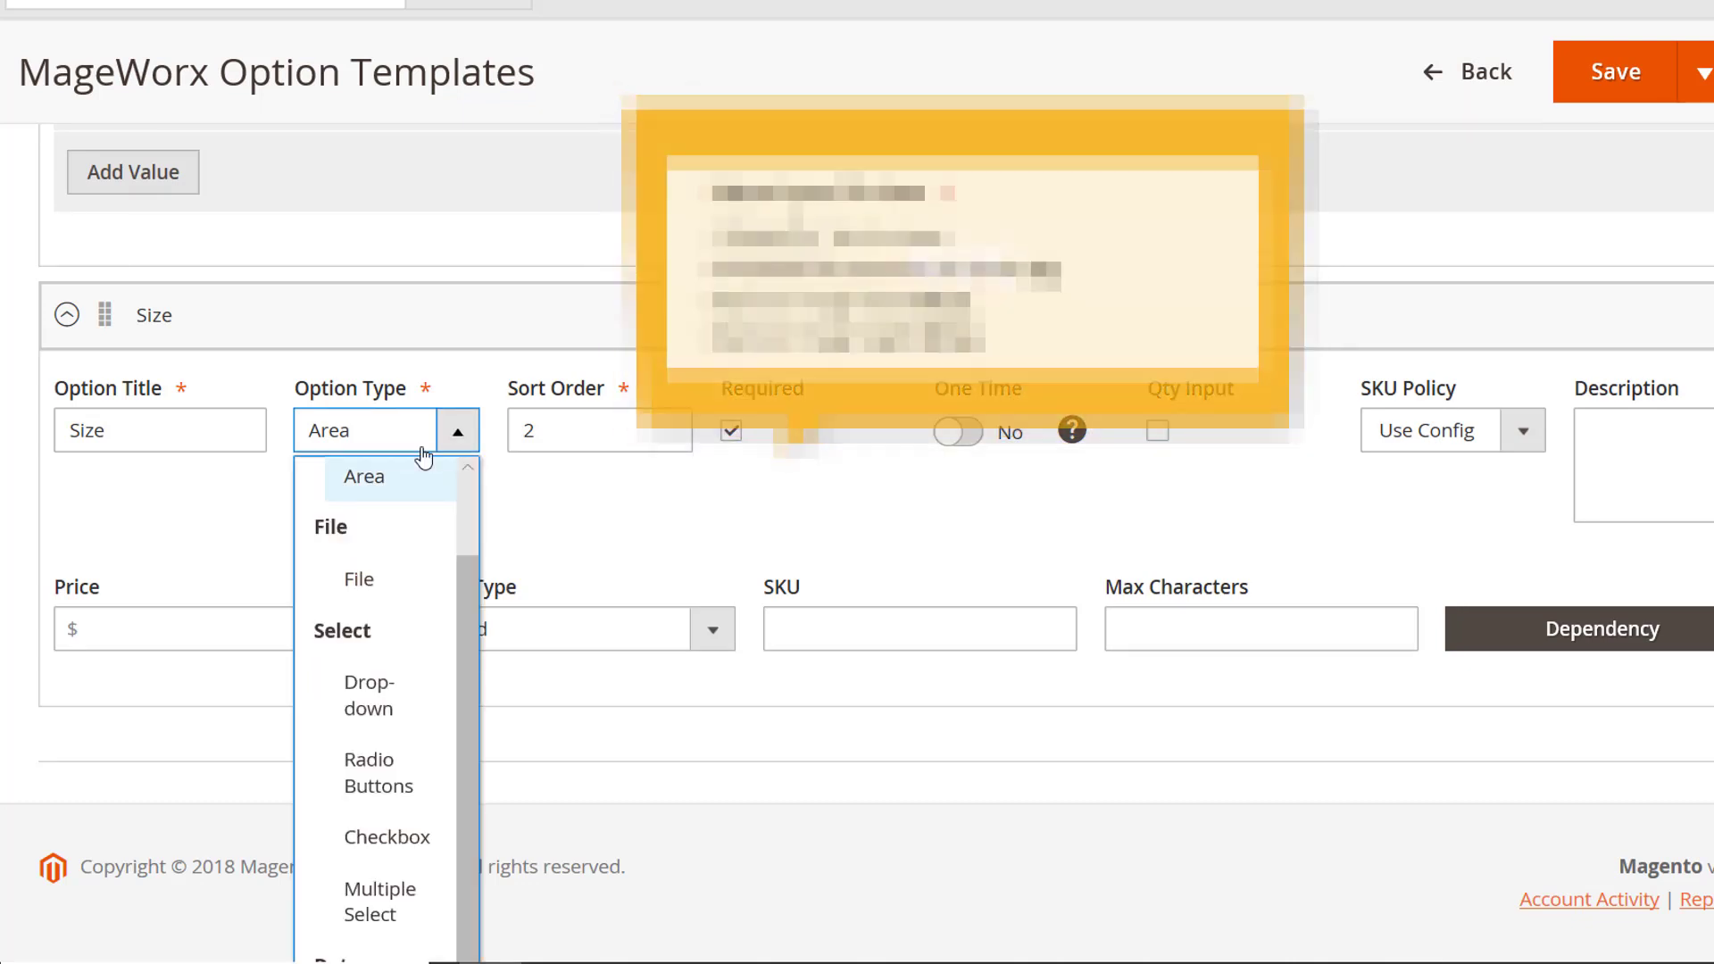
pyautogui.click(359, 580)
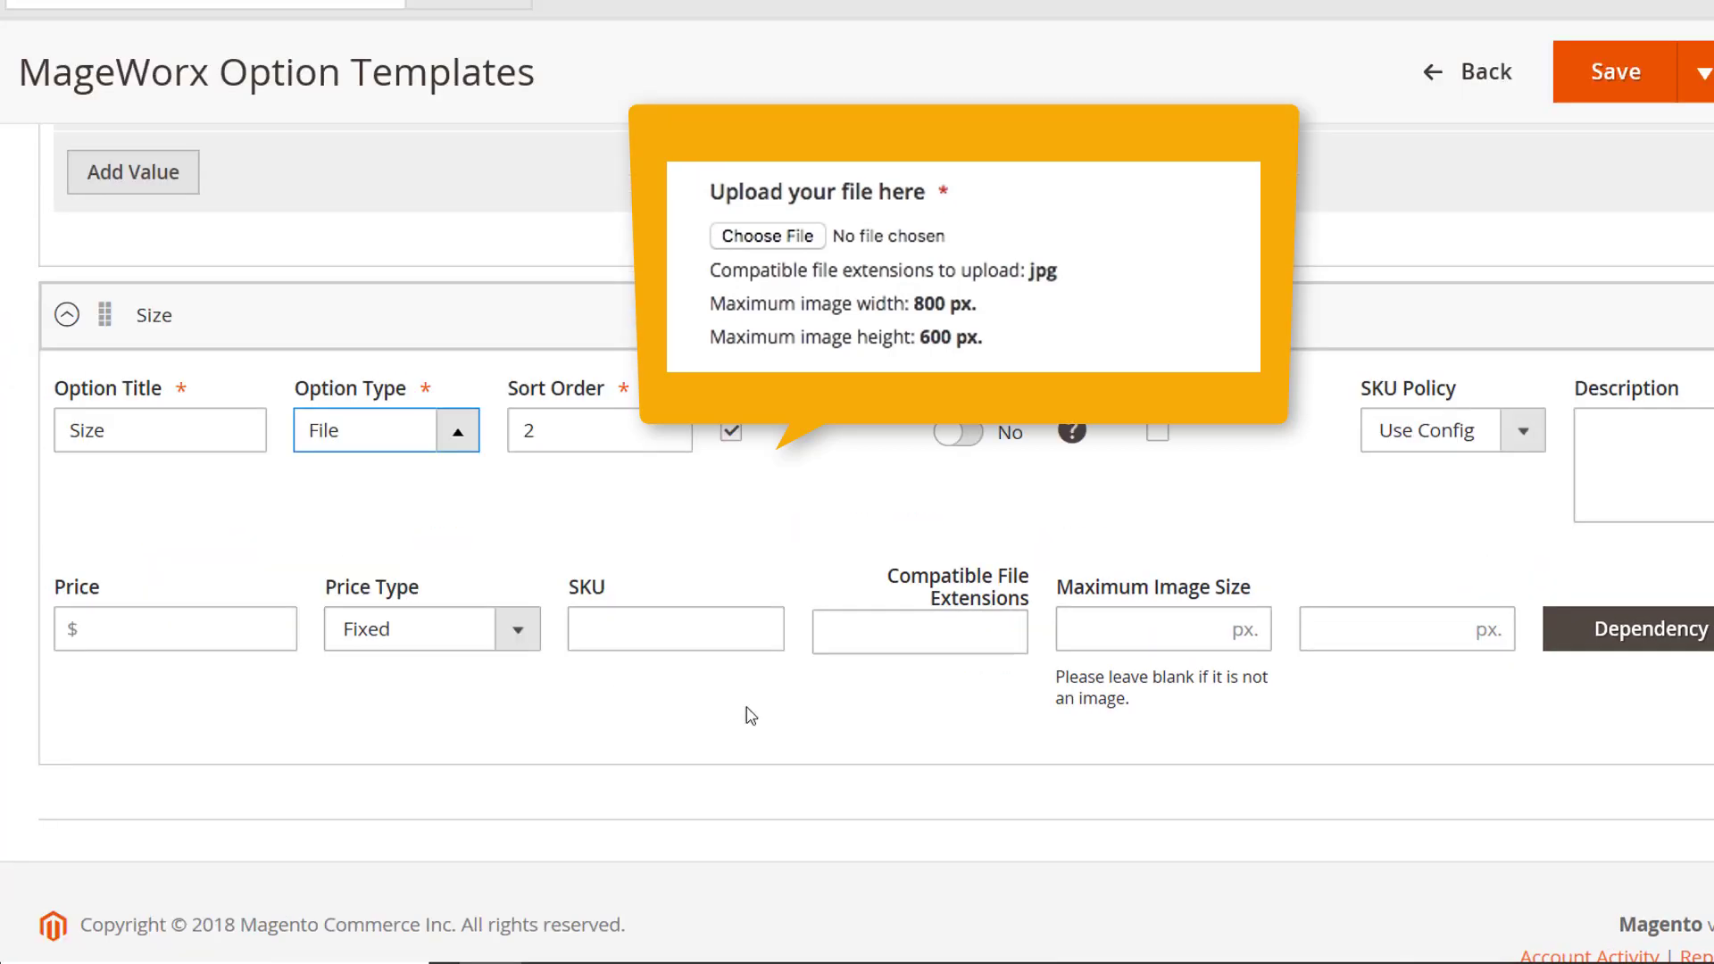
pyautogui.click(947, 635)
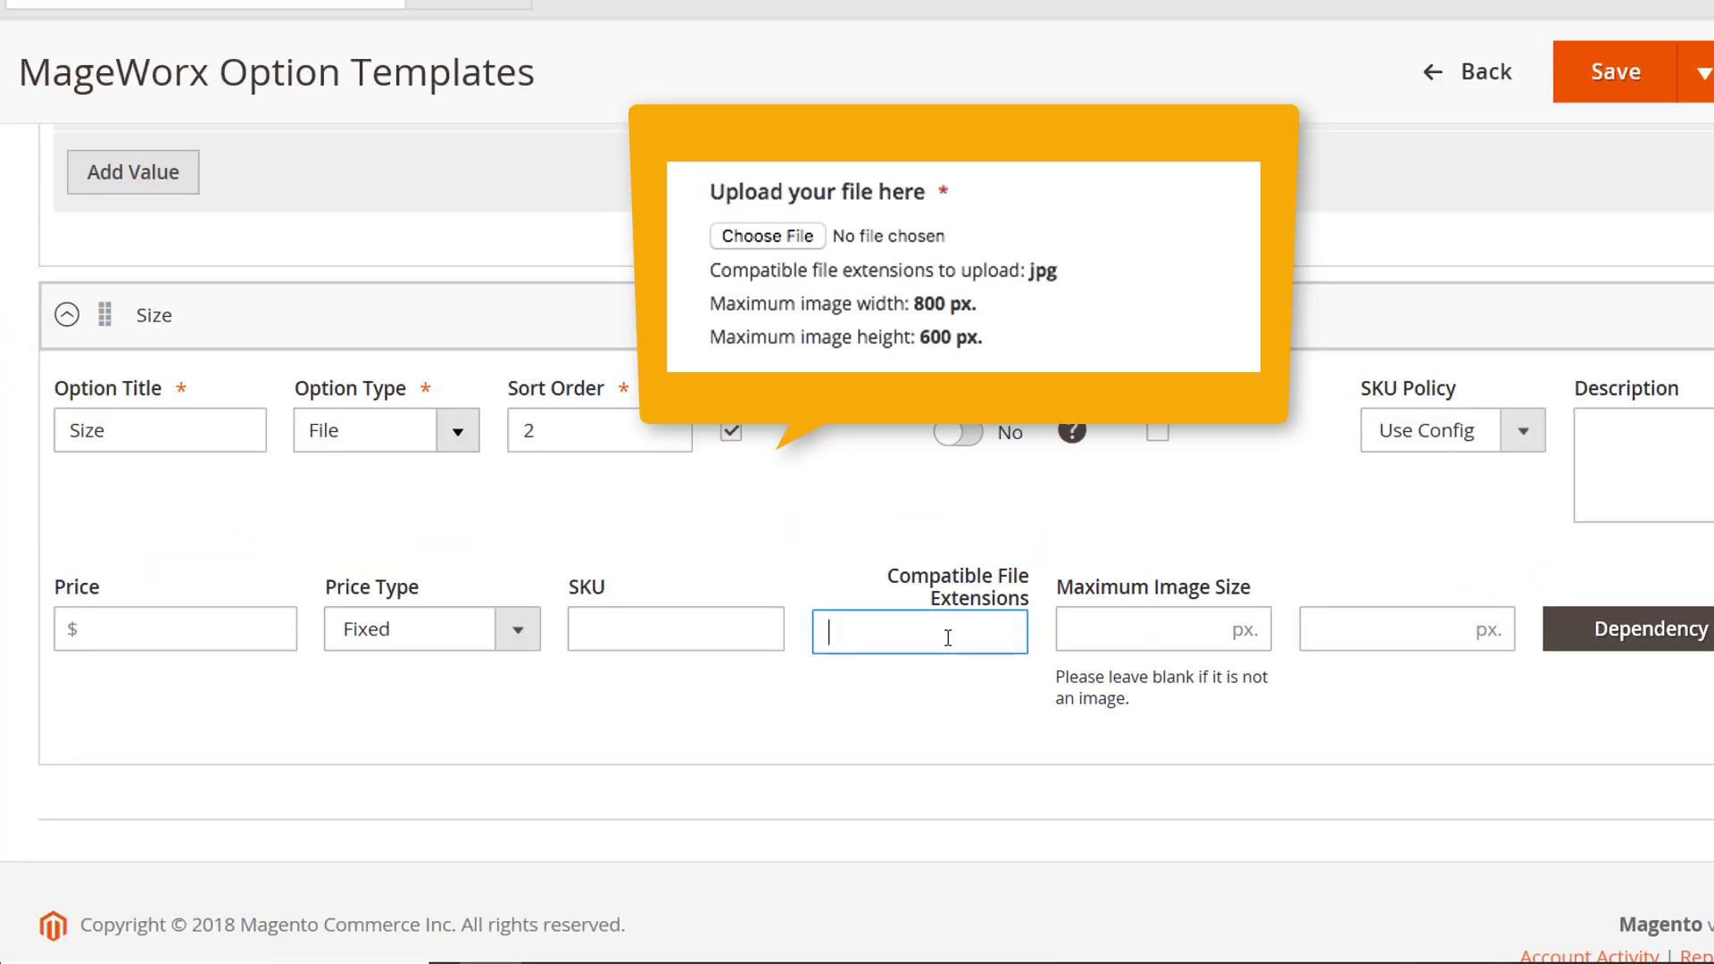
pyautogui.write('jpg')
pyautogui.click(1177, 644)
pyautogui.write('800')
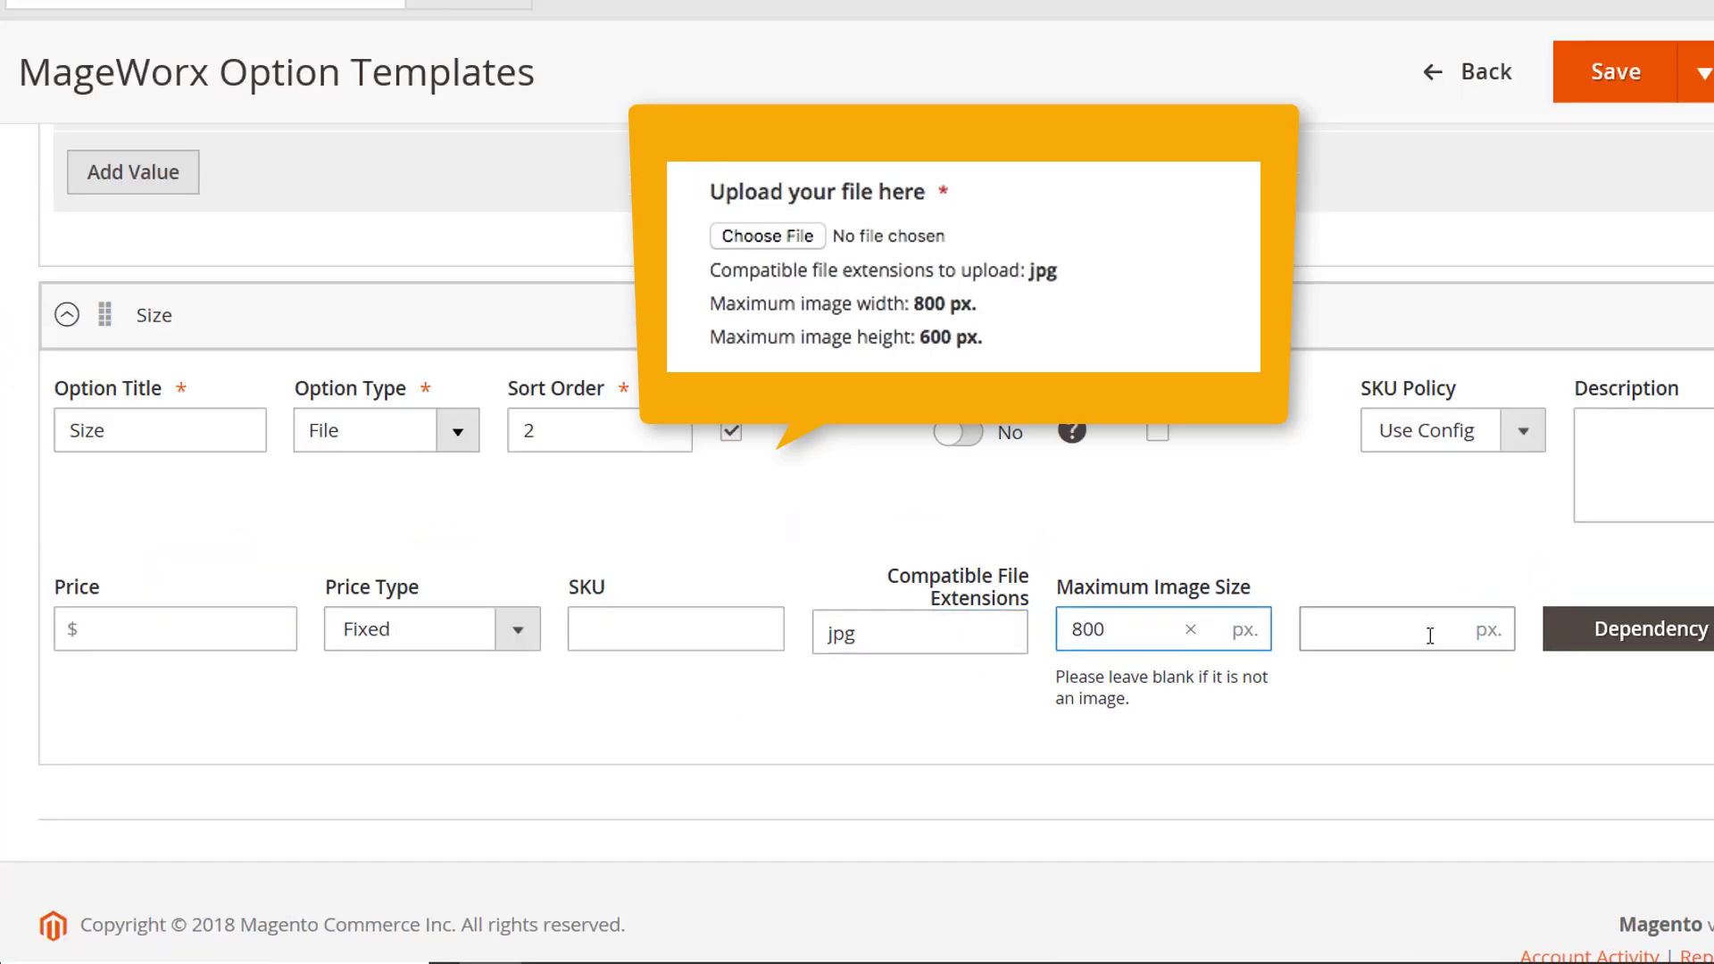
pyautogui.click(1429, 635)
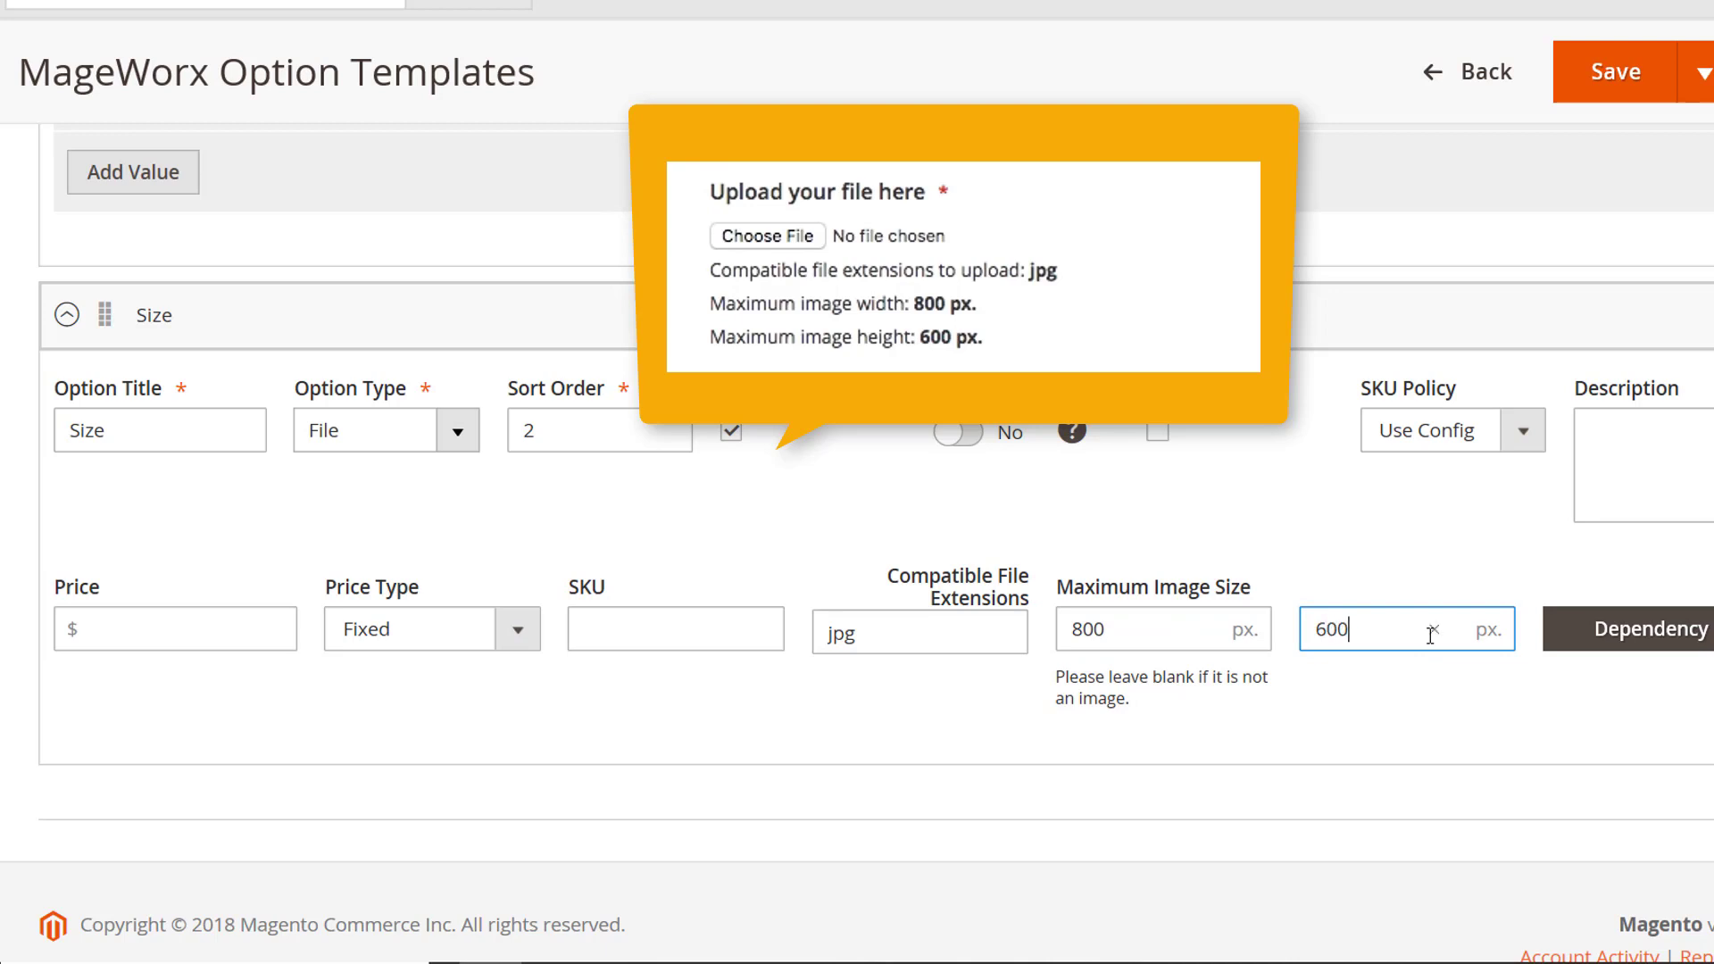
# Step: Enter non-numeric image width and height to trigger validation errors
pyautogui.click(1157, 631)
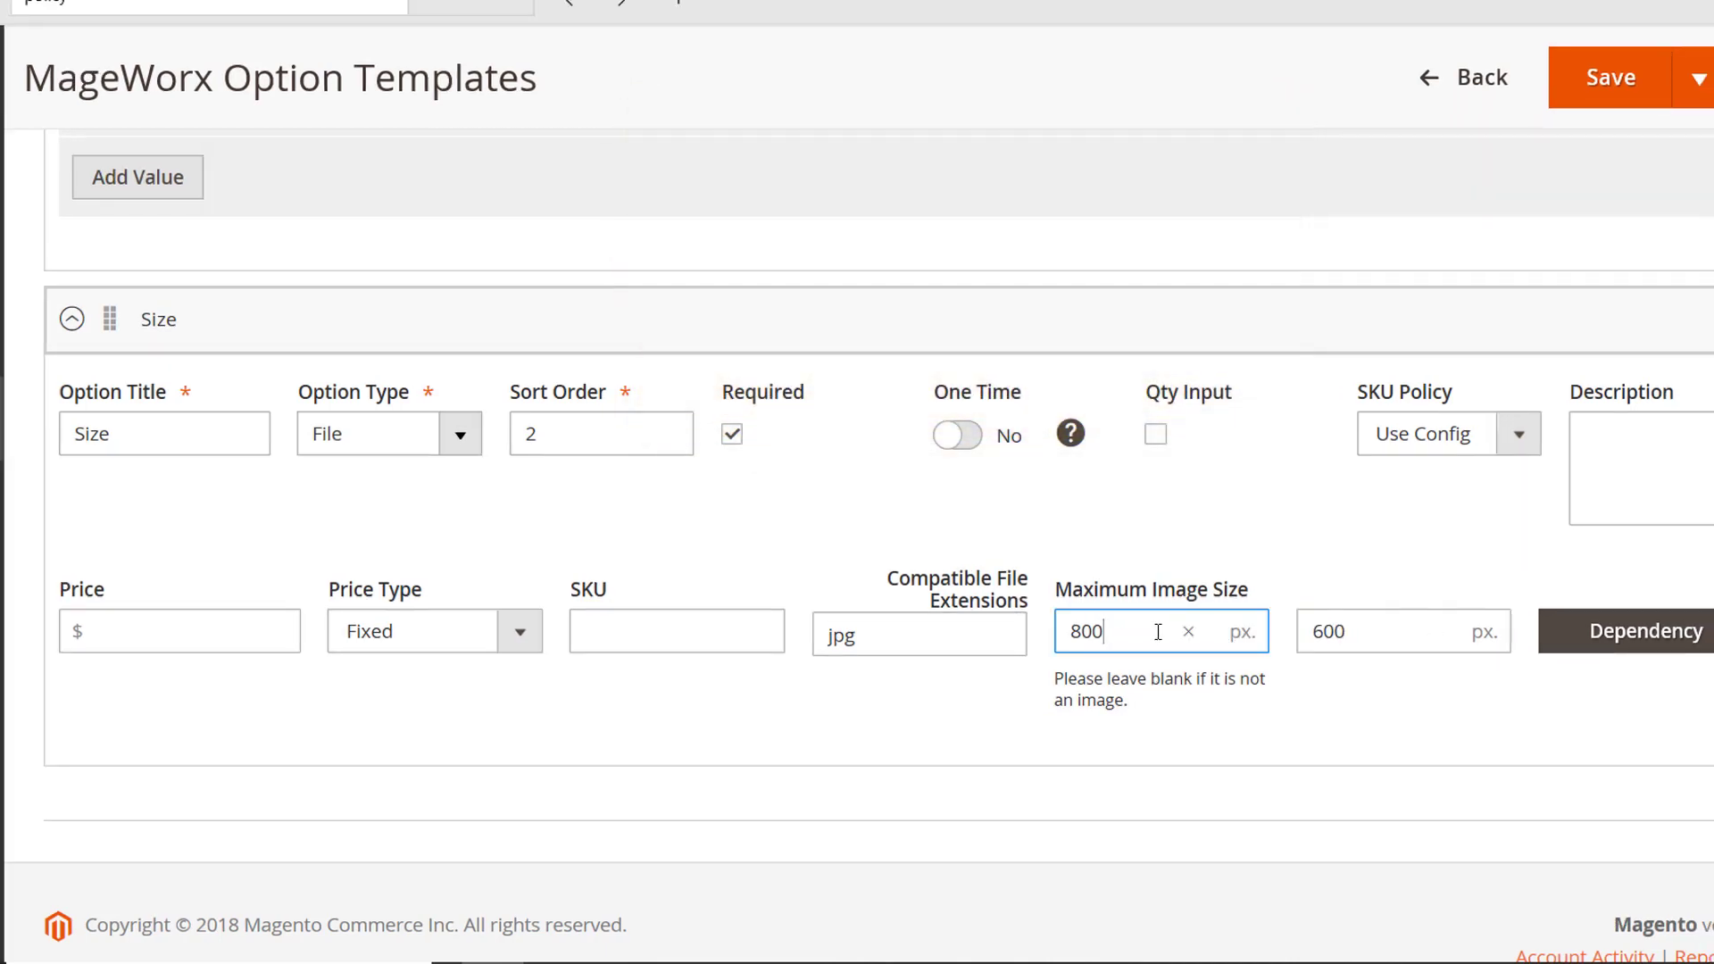
pyautogui.click(1192, 724)
pyautogui.write('s')
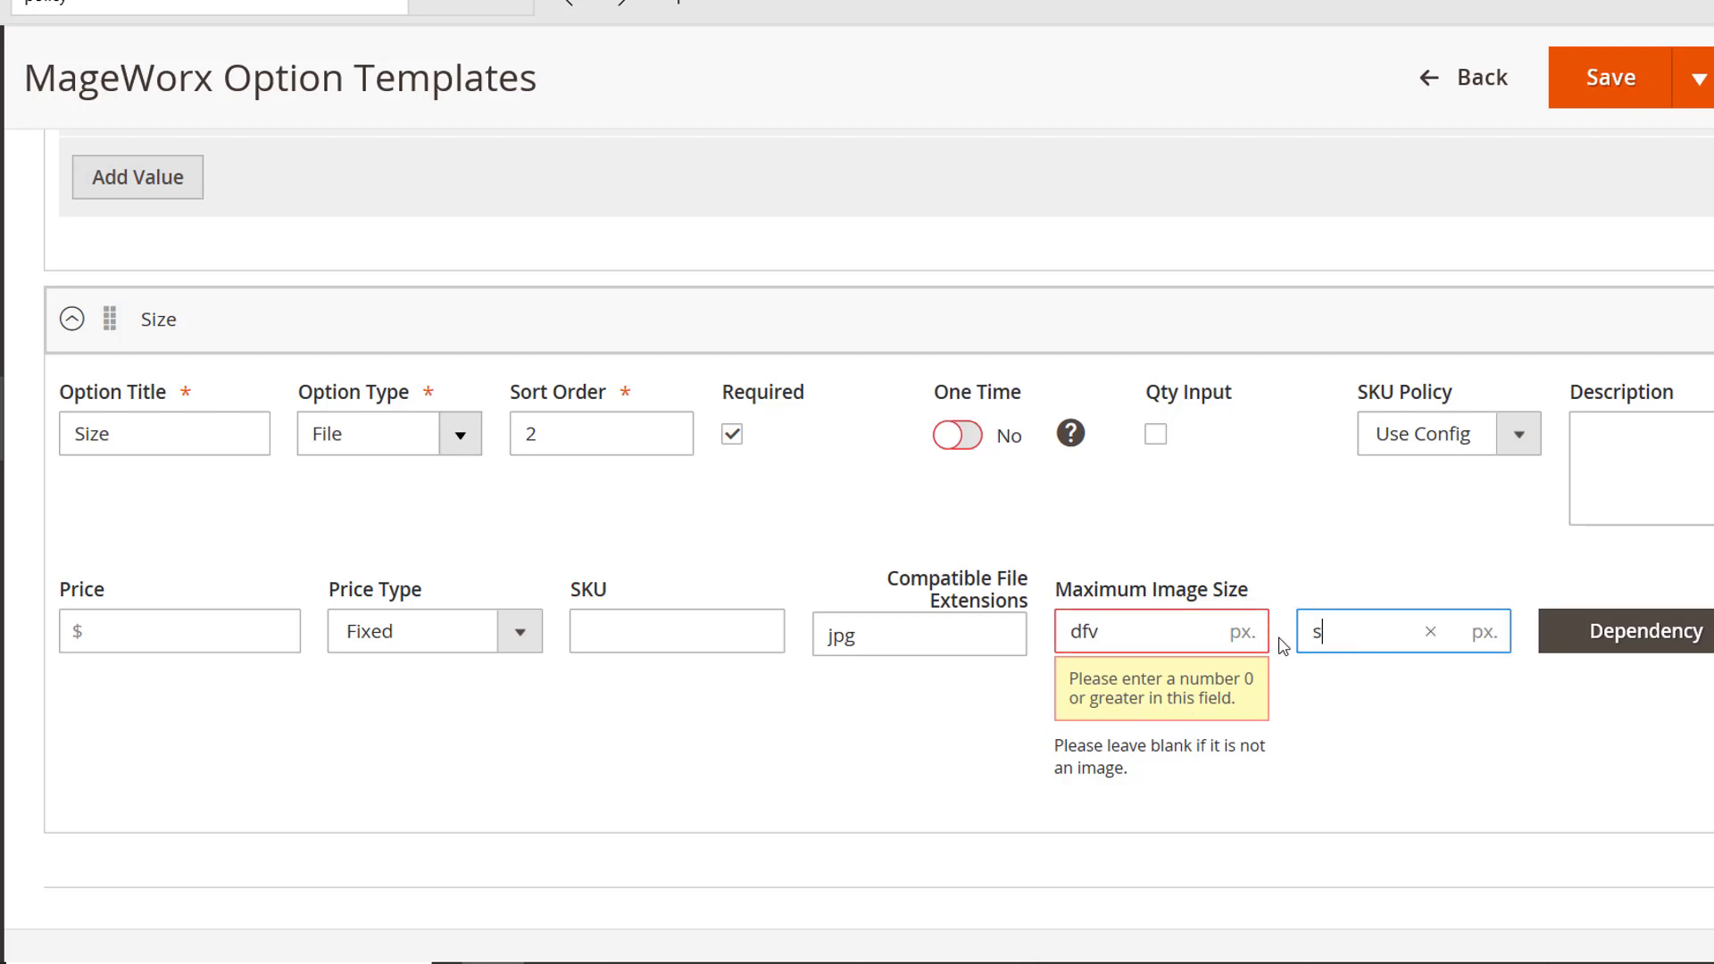
pyautogui.write('v')
pyautogui.click(1389, 720)
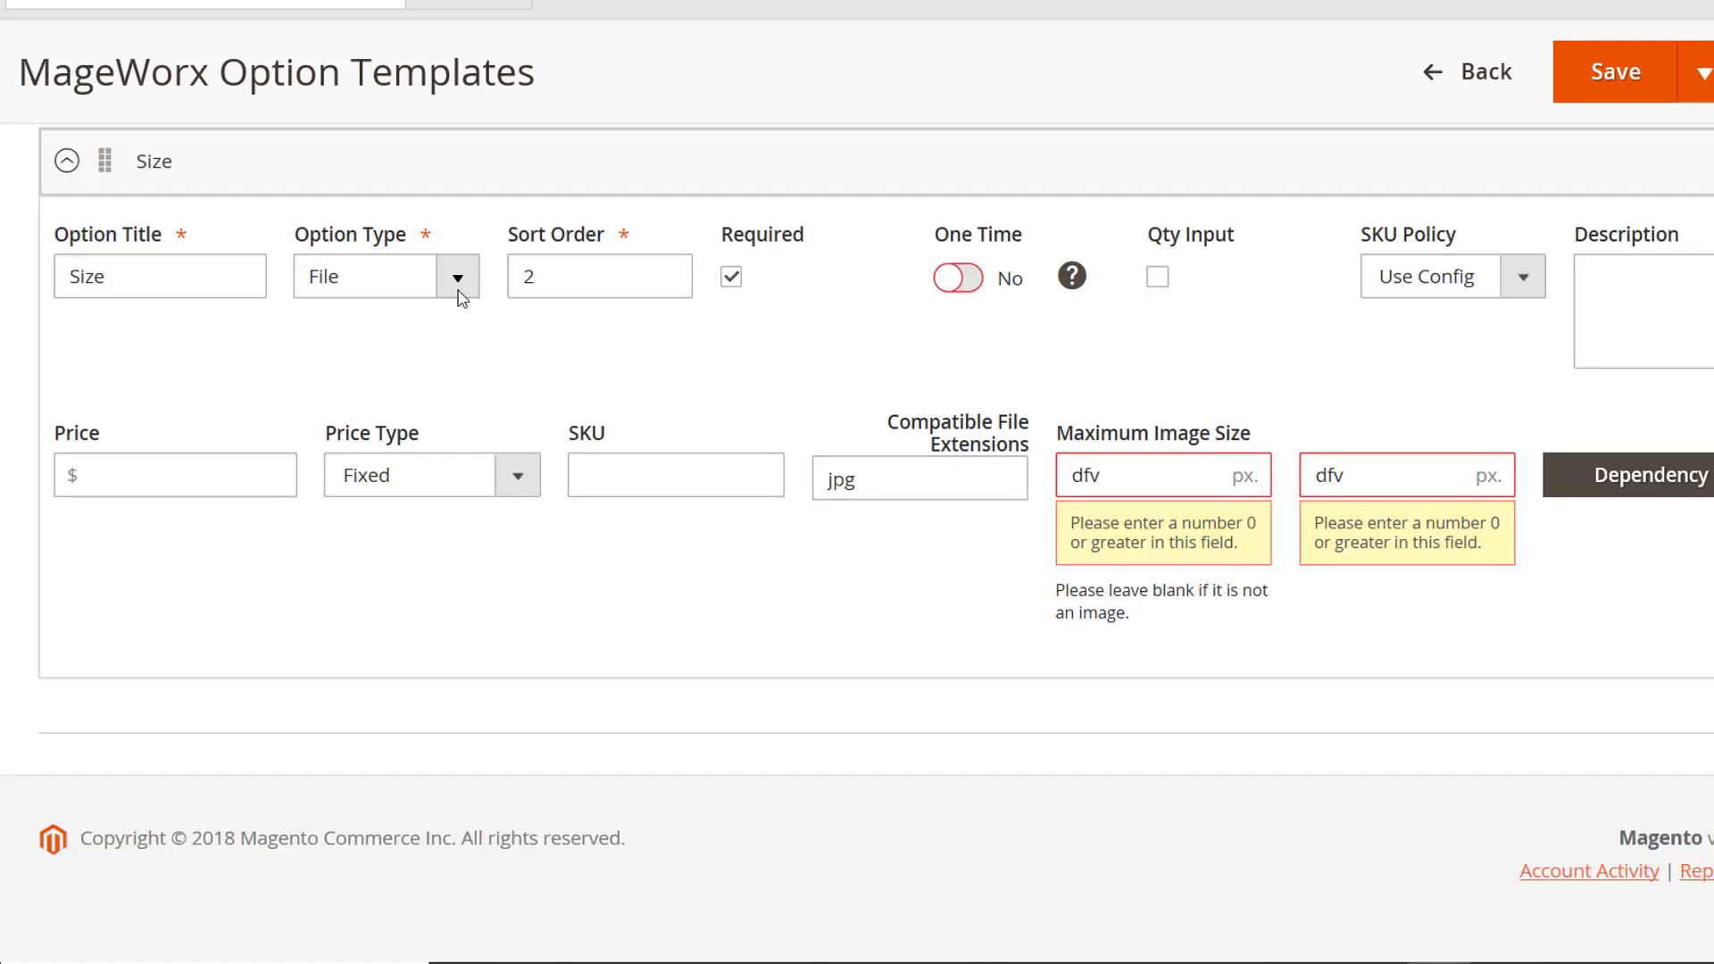
pyautogui.click(458, 276)
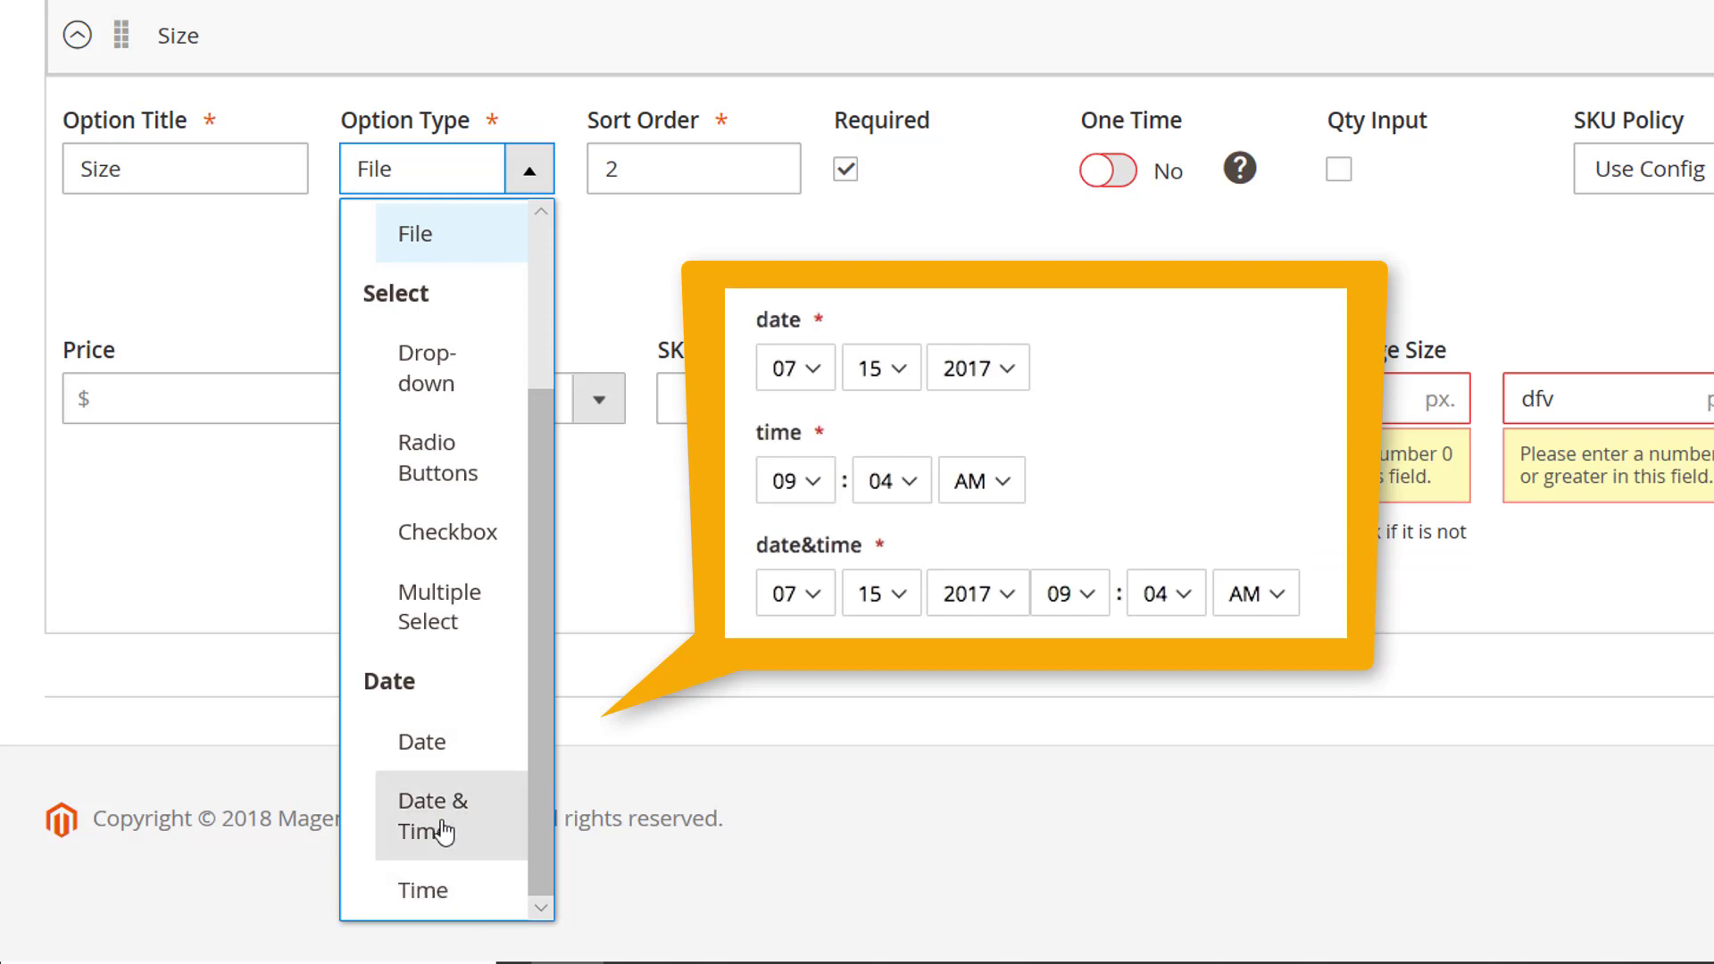
# Step: Try Date & Time, then set Size to Drop-down, toggling One Time on and off
pyautogui.click(432, 816)
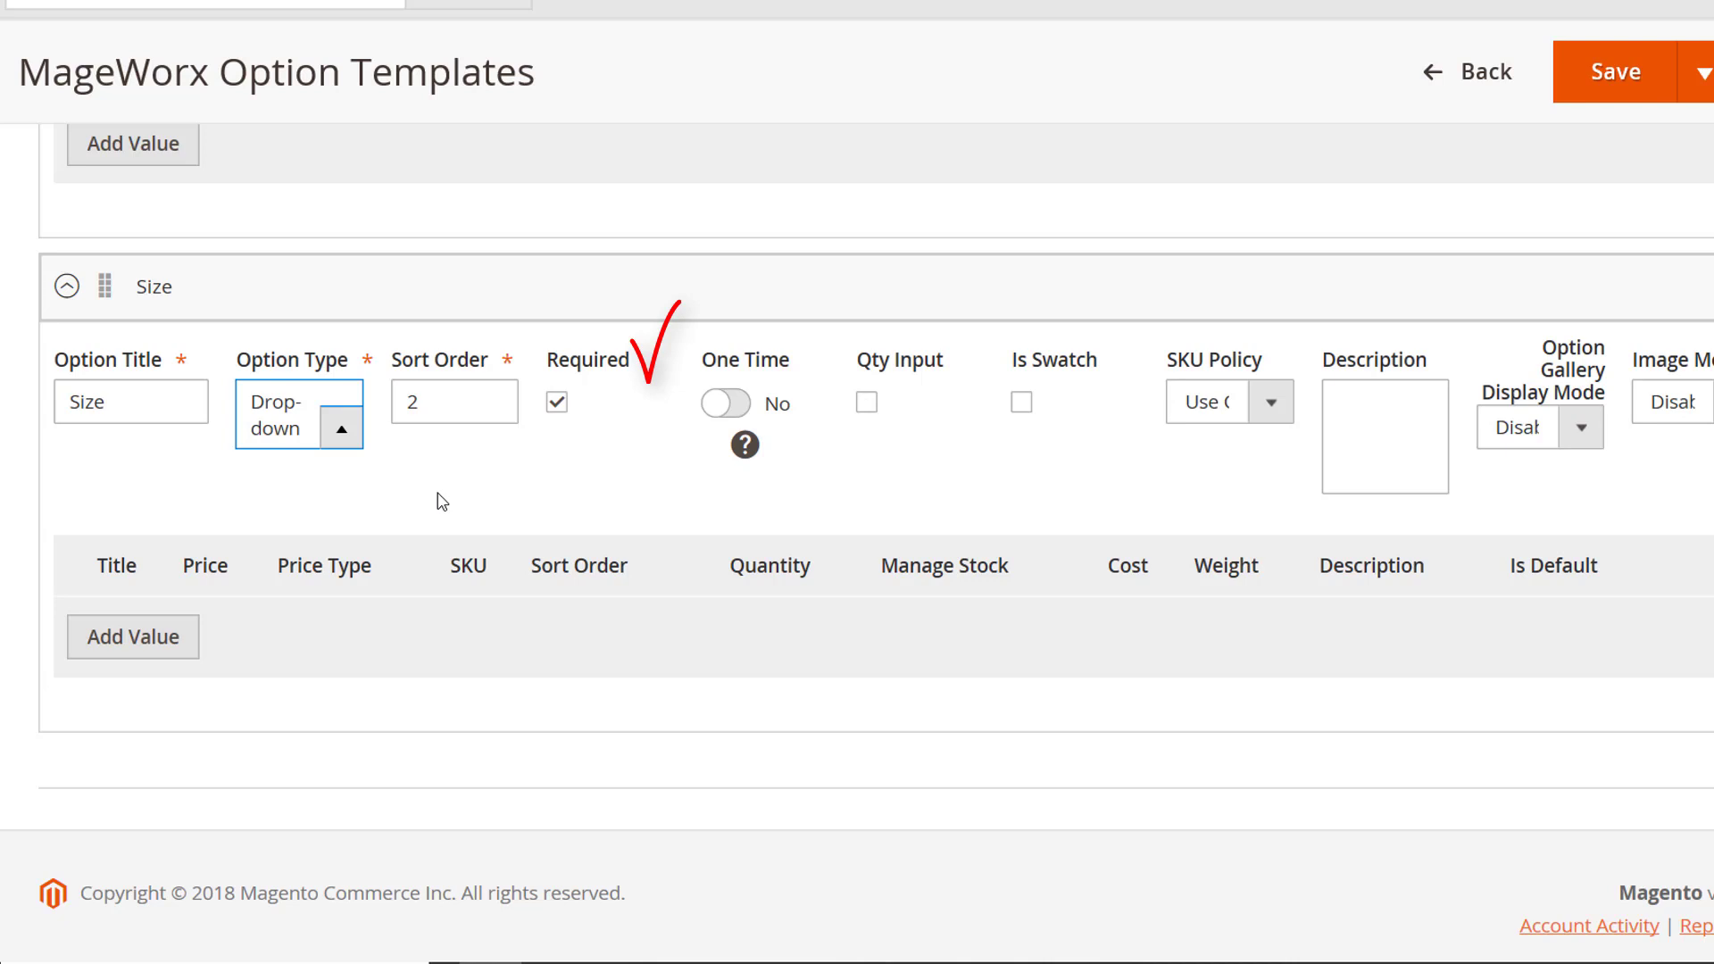
pyautogui.click(558, 402)
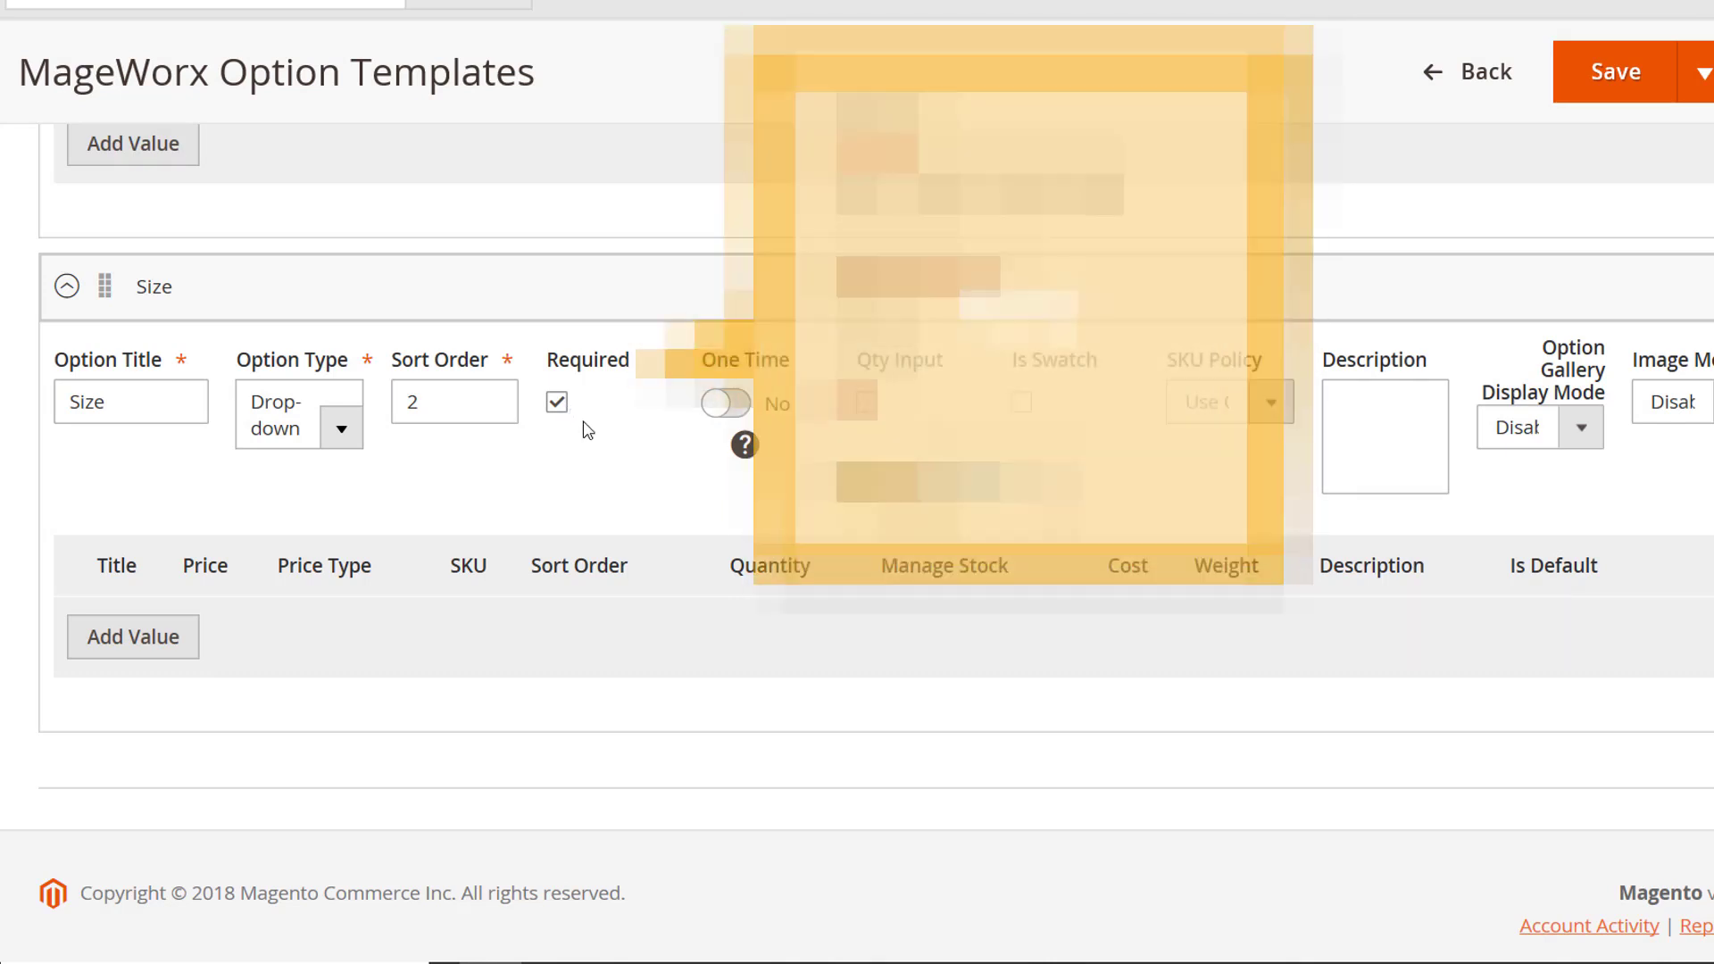
pyautogui.click(744, 405)
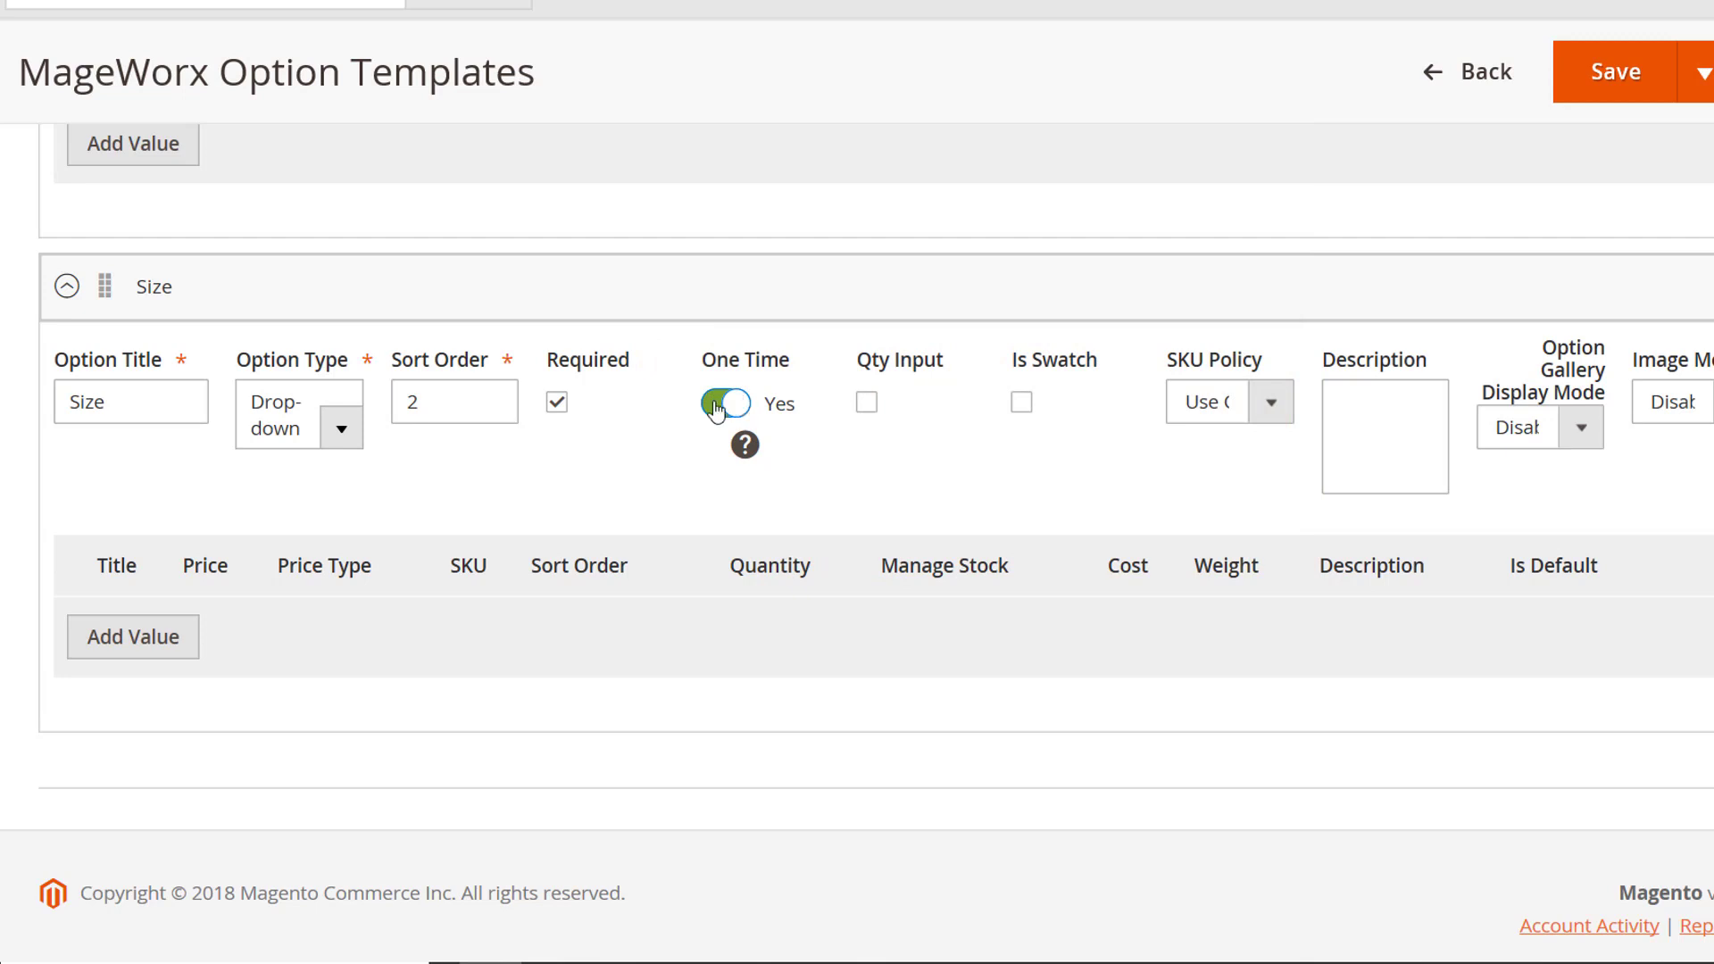
pyautogui.click(718, 405)
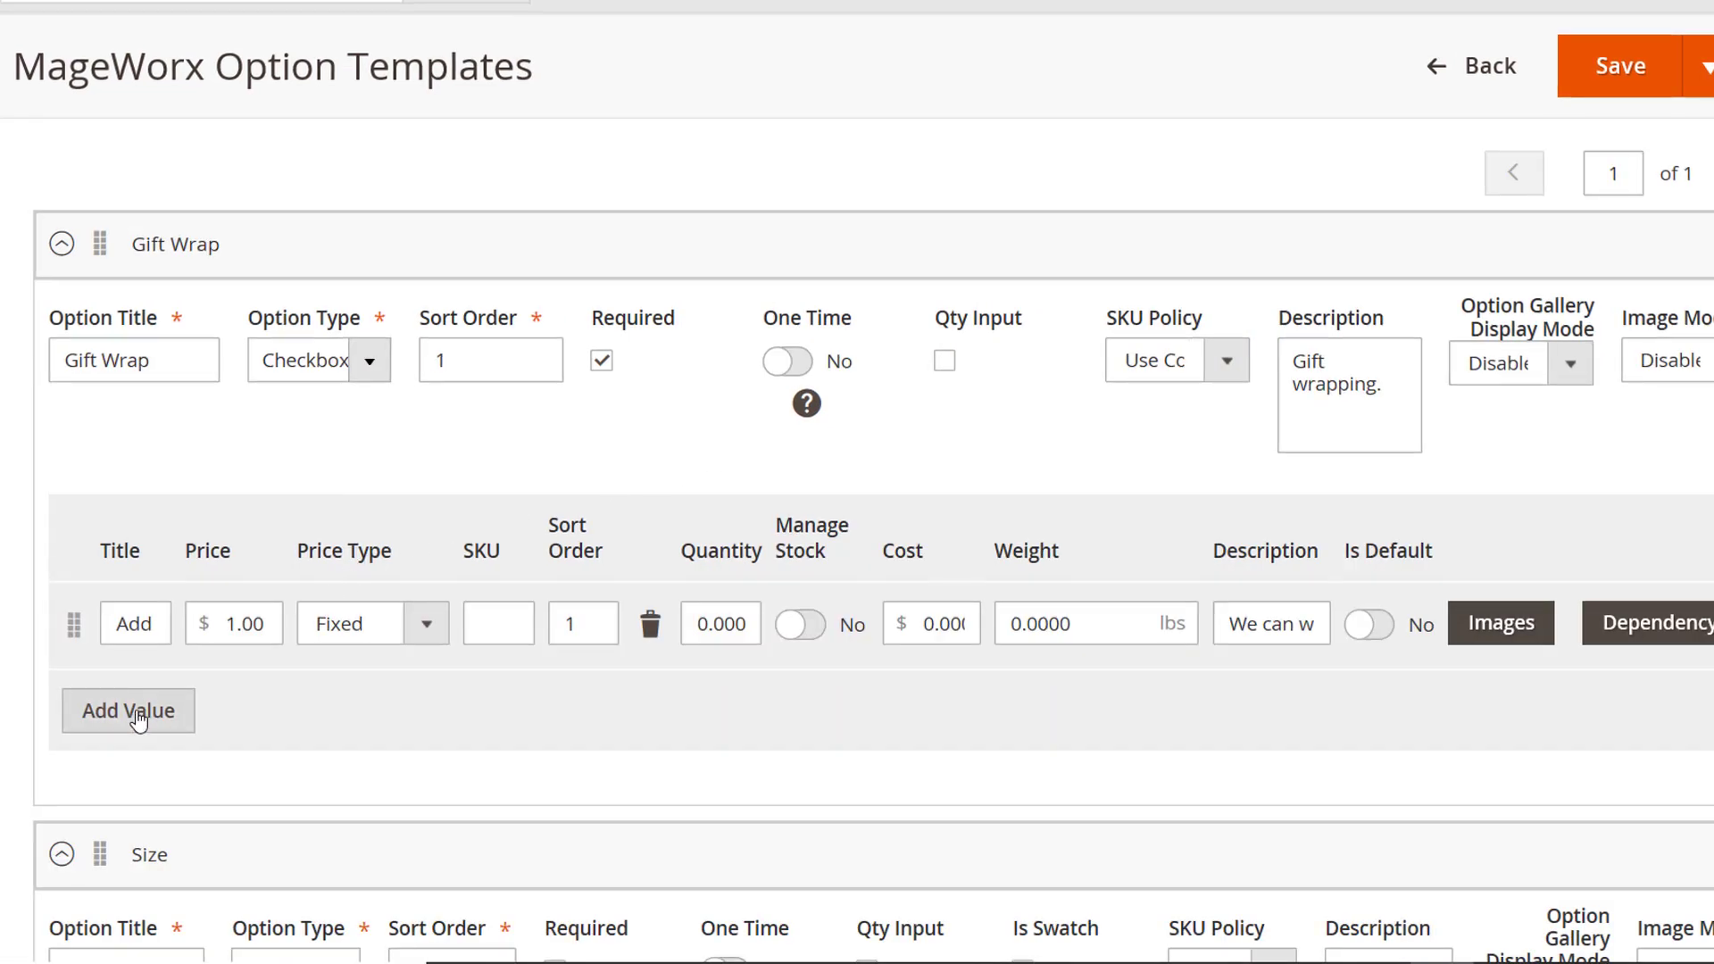
# Step: Add a second Gift Wrap value with a title, a price and the Percent price type
pyautogui.click(136, 716)
pyautogui.click(137, 717)
pyautogui.write('Add')
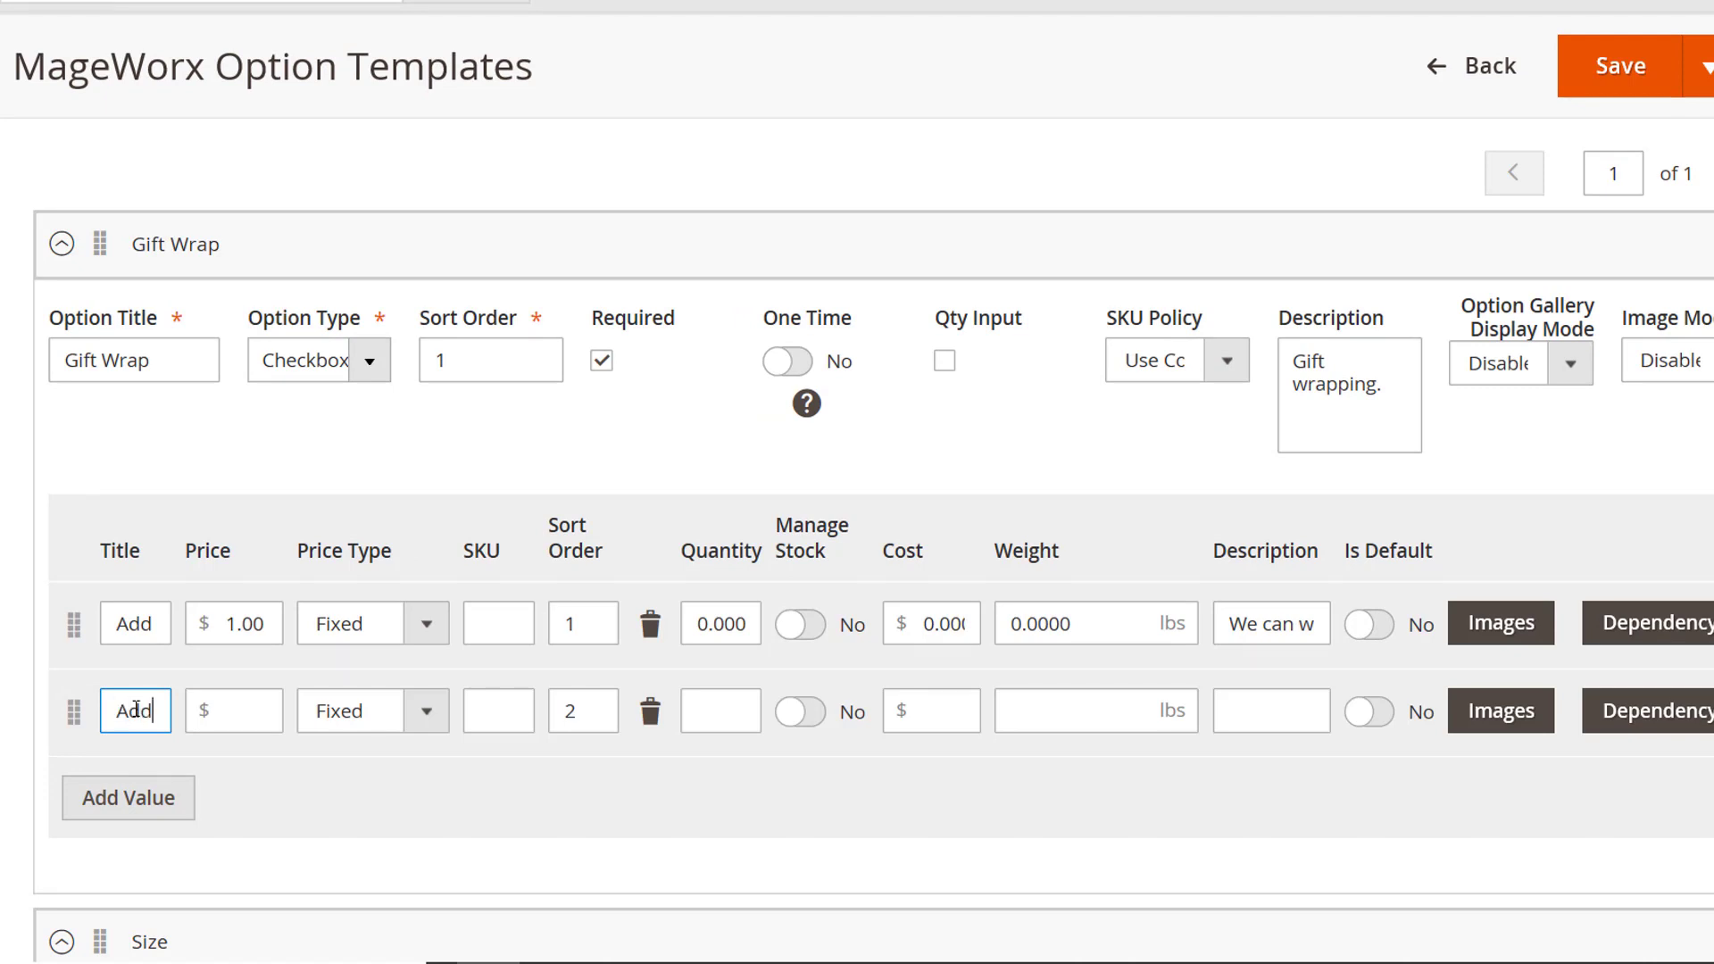
pyautogui.click(246, 712)
pyautogui.write('1')
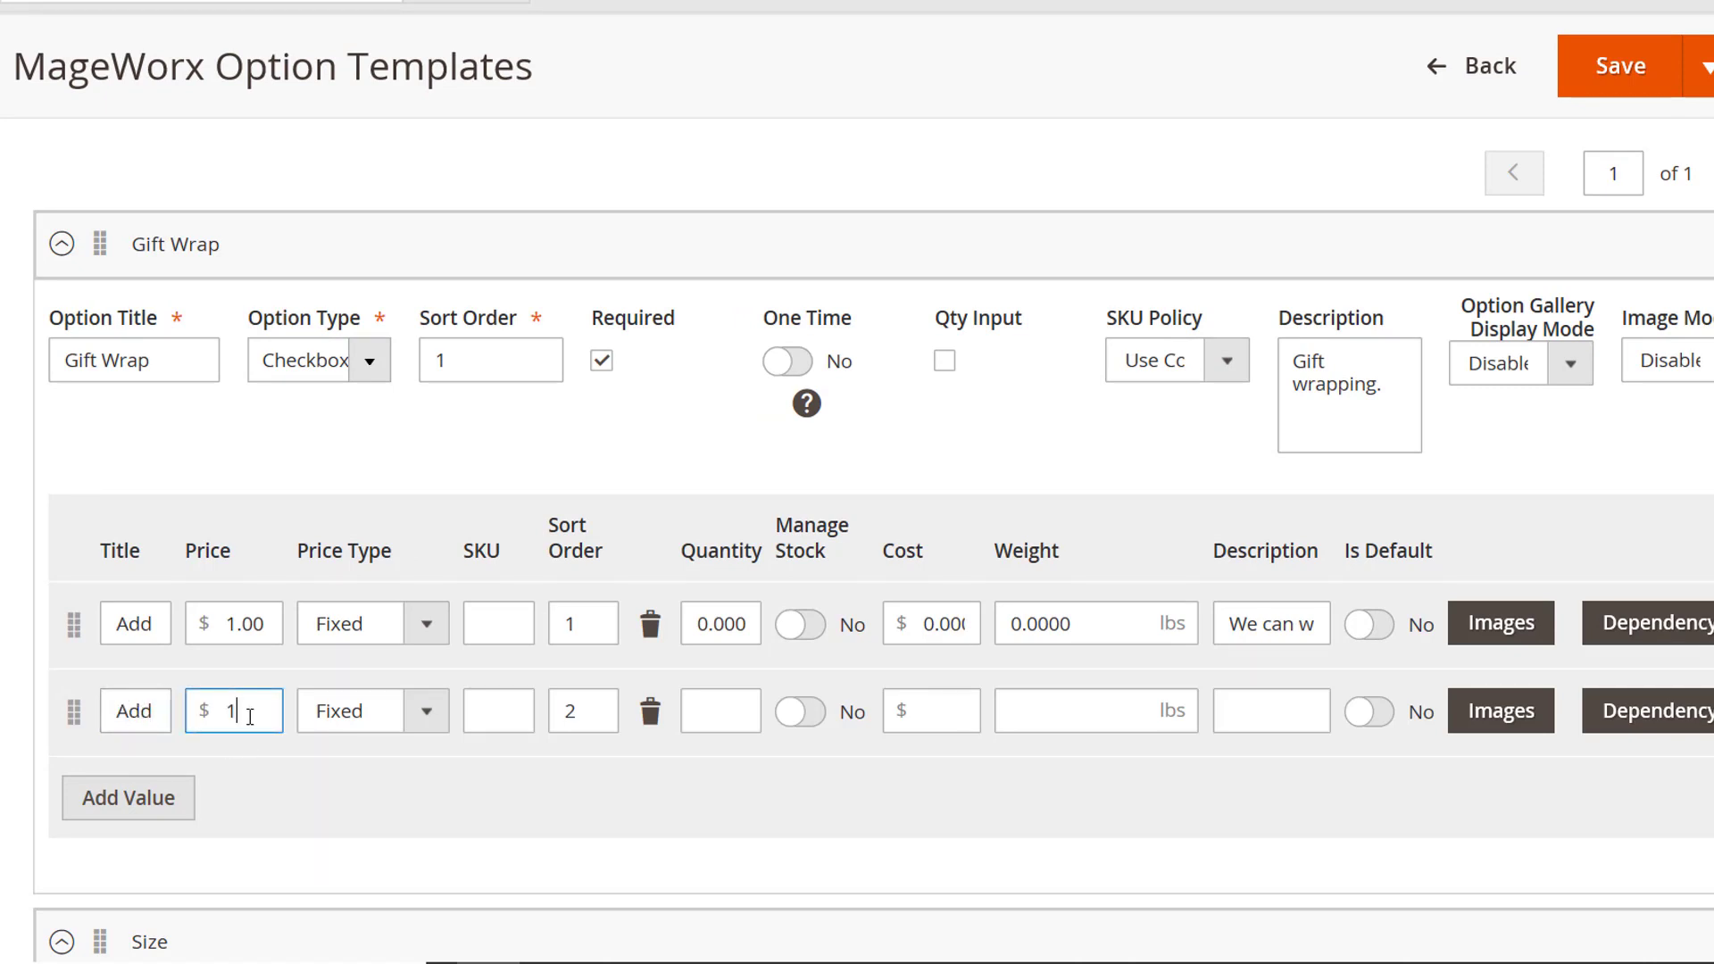
pyautogui.click(399, 715)
pyautogui.click(402, 742)
pyautogui.click(590, 712)
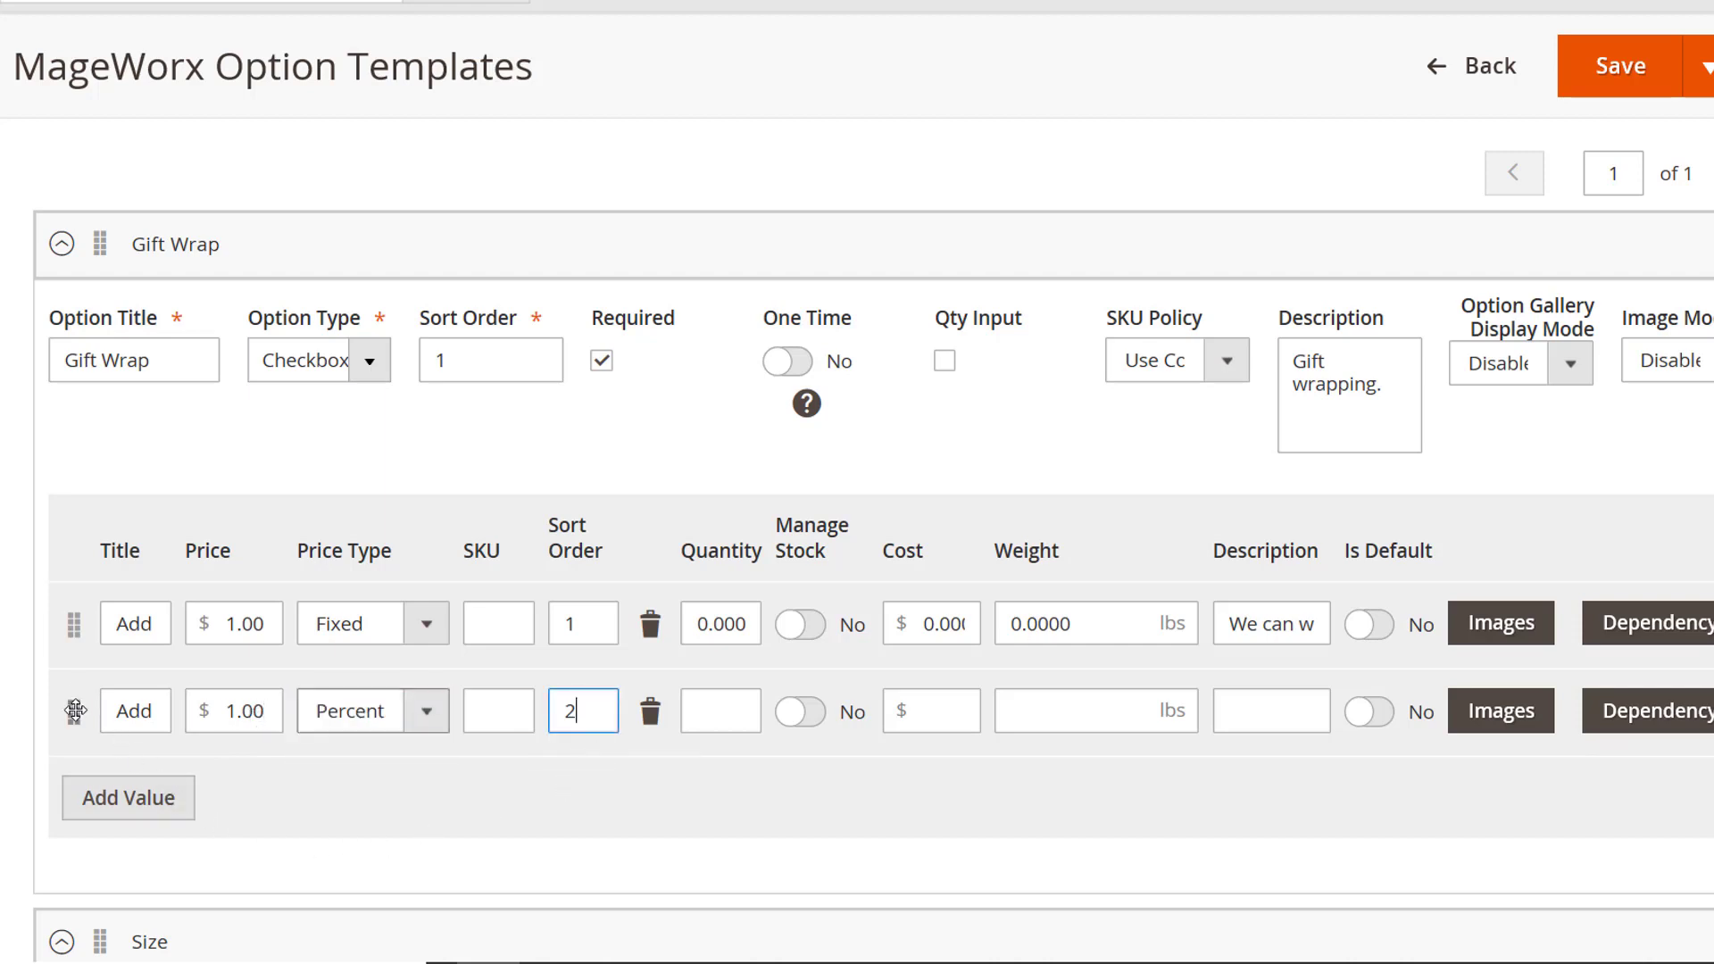
# Step: Give the Percent value quantity 2, weight 0.1 and description 'Thanks!', sorted below Fixed
pyautogui.moveTo(76, 712); pyautogui.dragTo(75, 613)
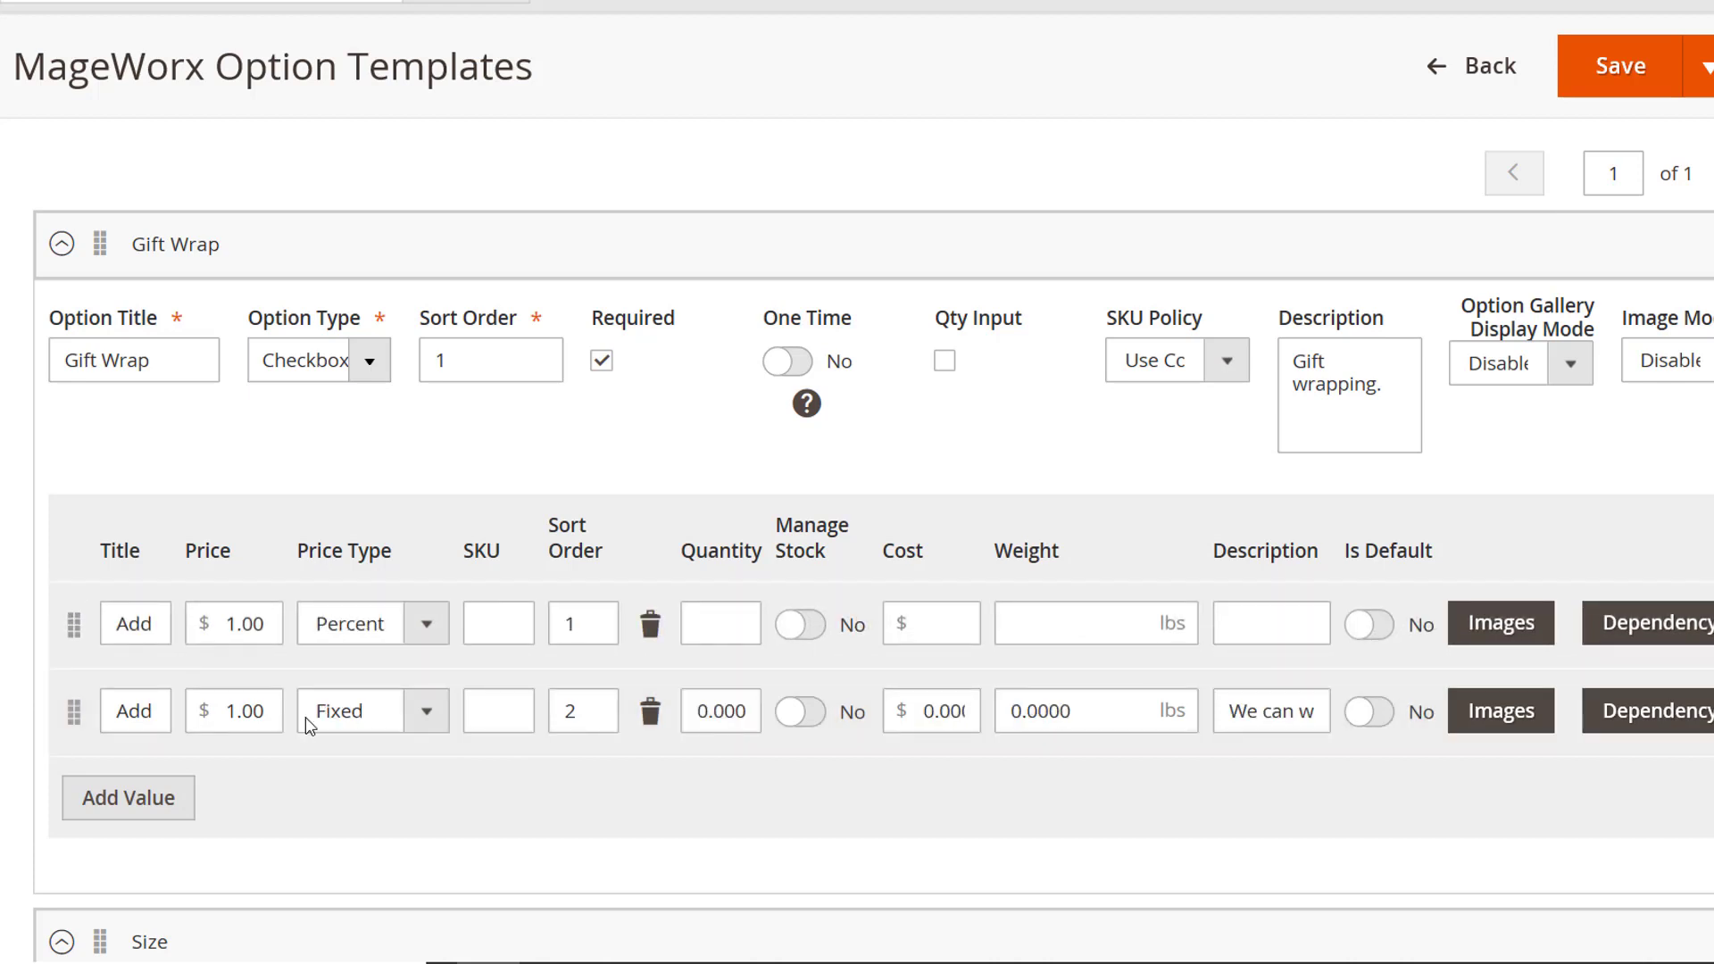
pyautogui.write('2')
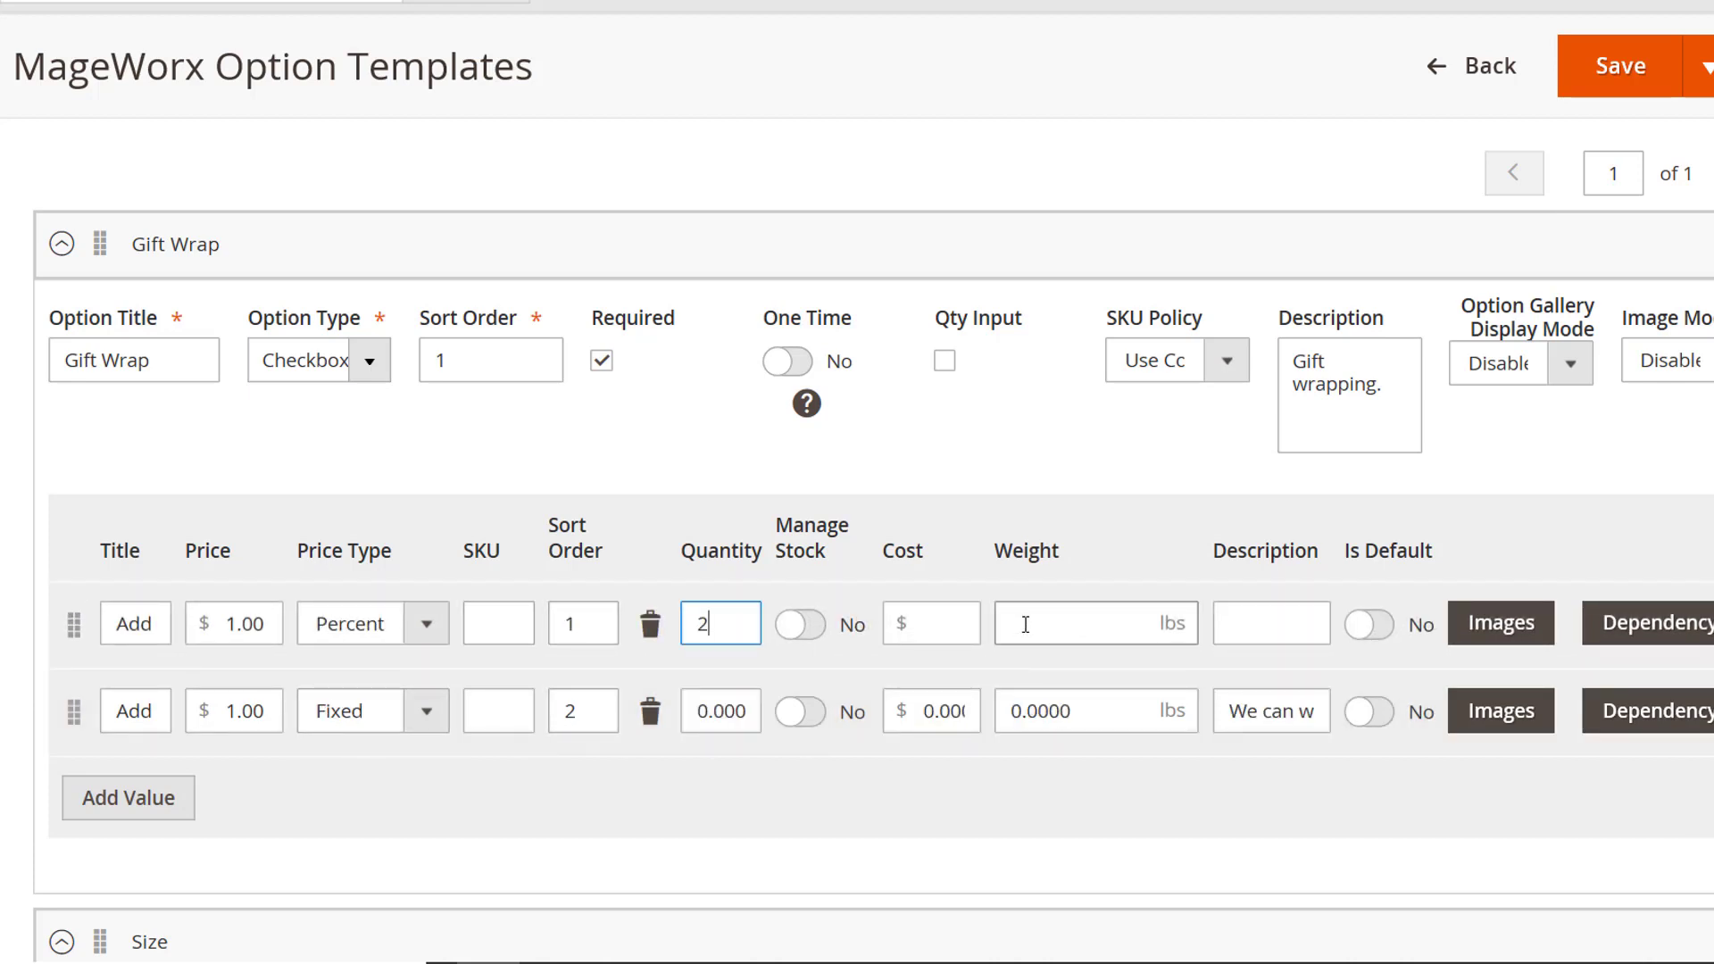
pyautogui.click(1025, 622)
pyautogui.write('0.1')
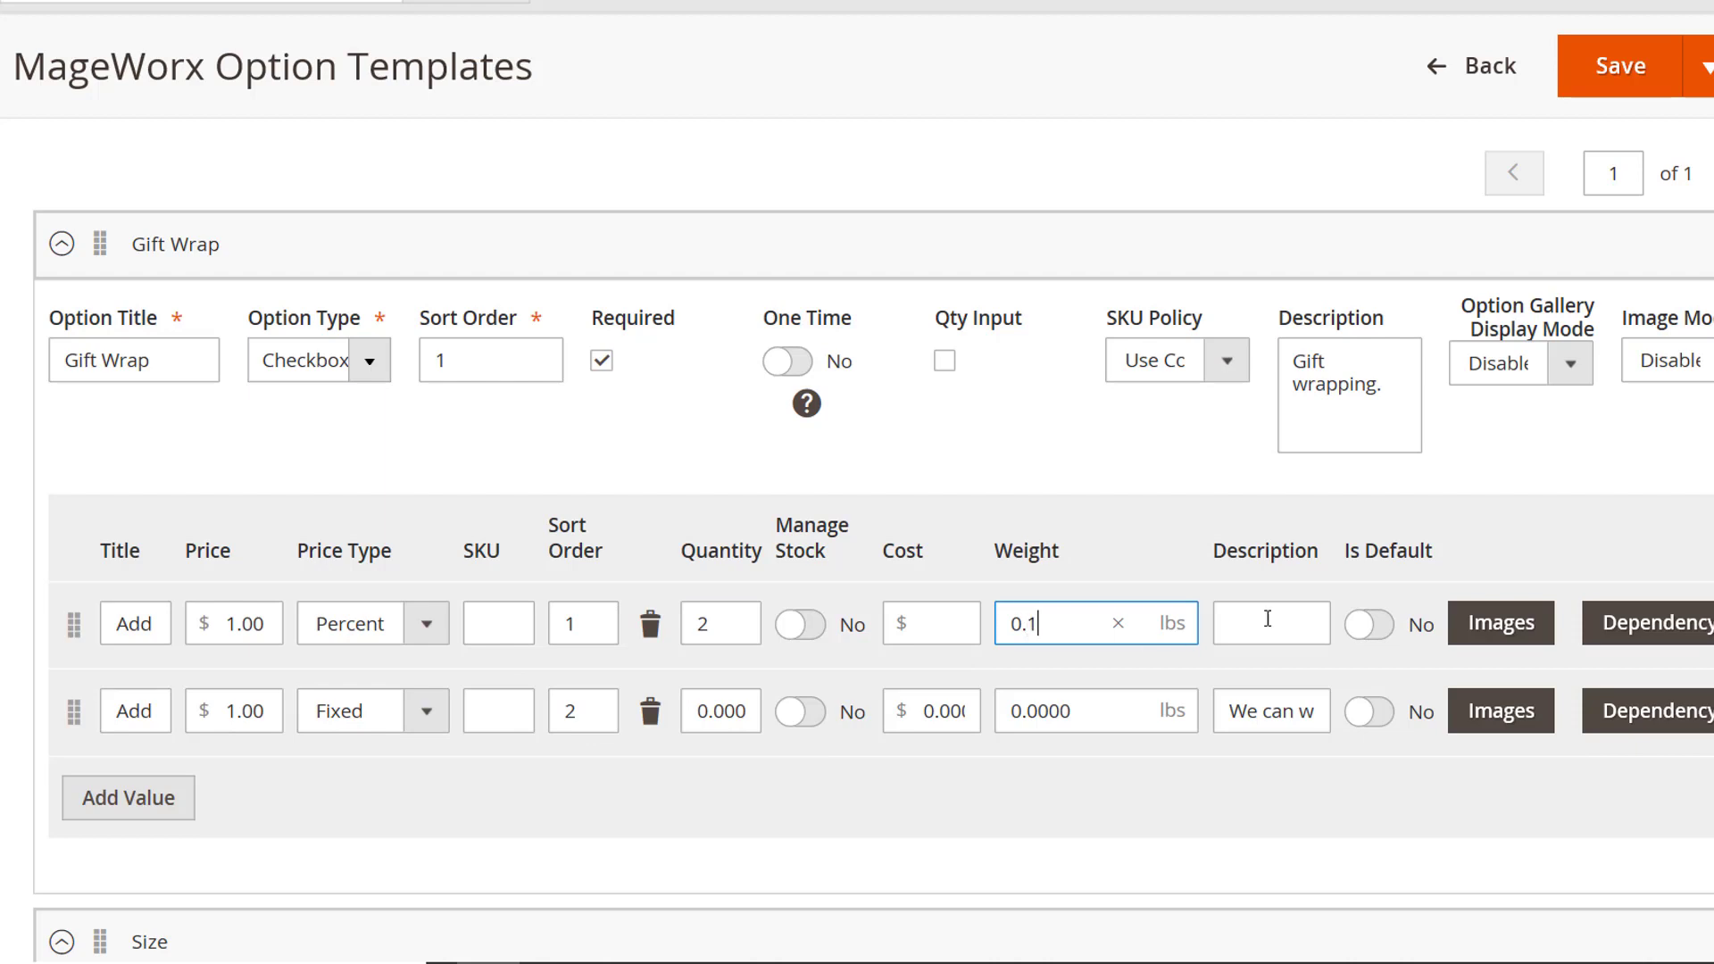
pyautogui.click(1268, 620)
pyautogui.write('Thanks!')
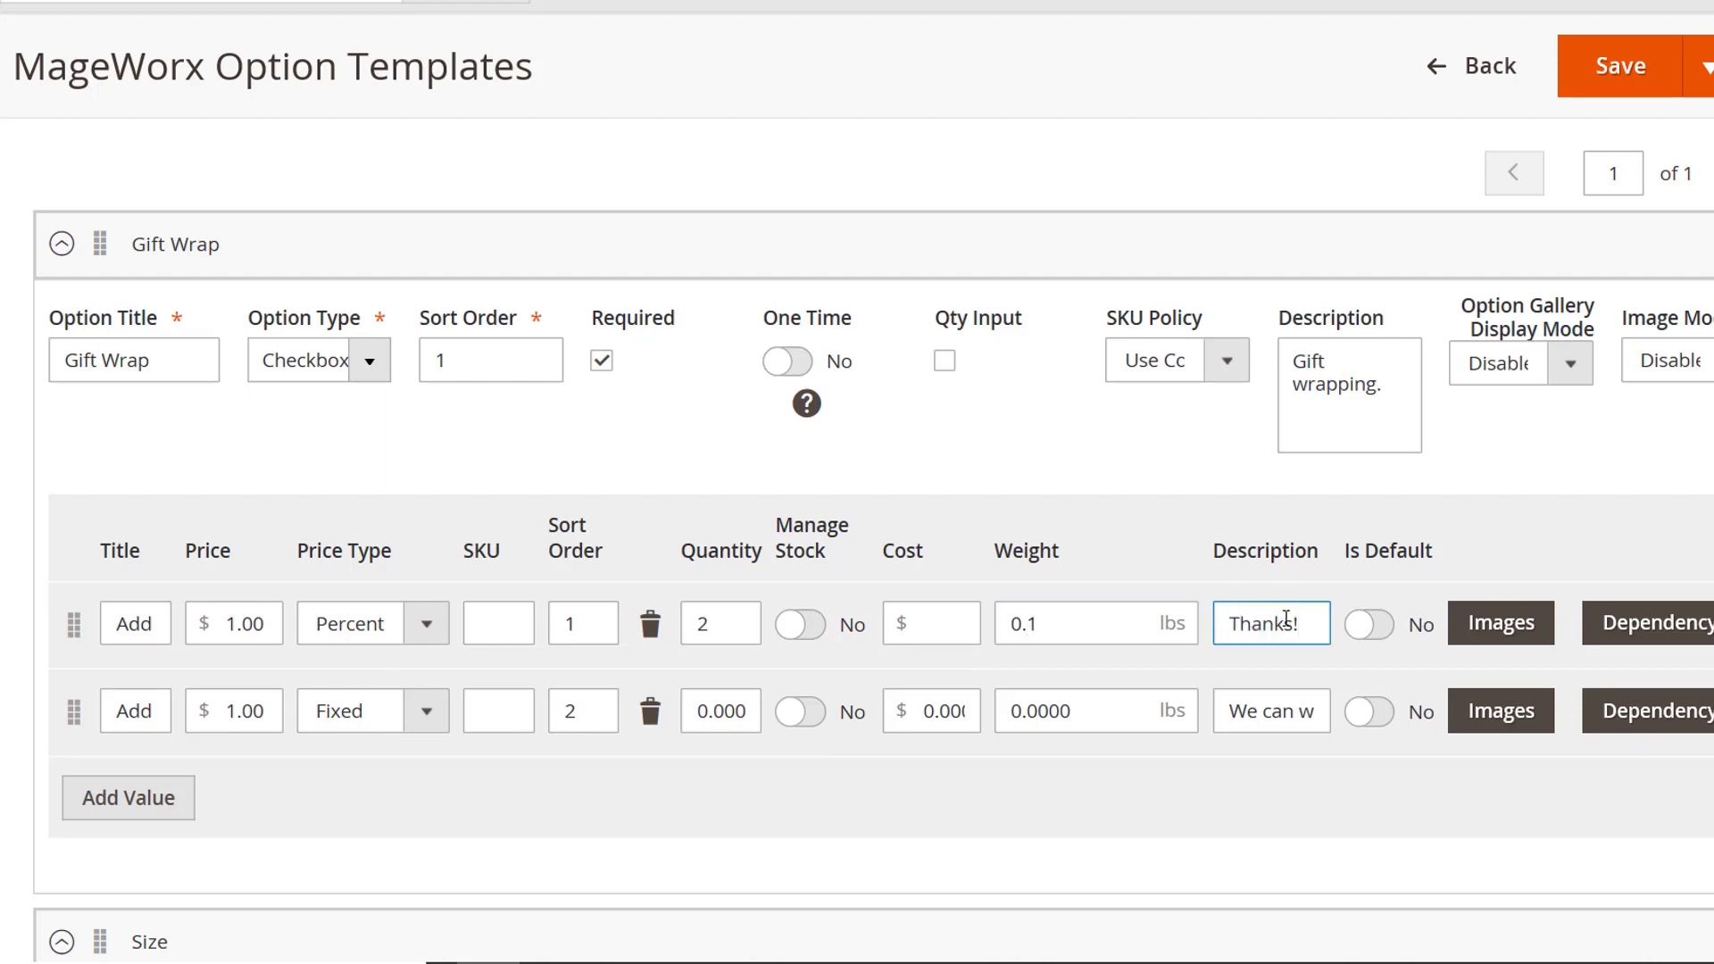
pyautogui.moveTo(75, 623); pyautogui.dragTo(83, 743)
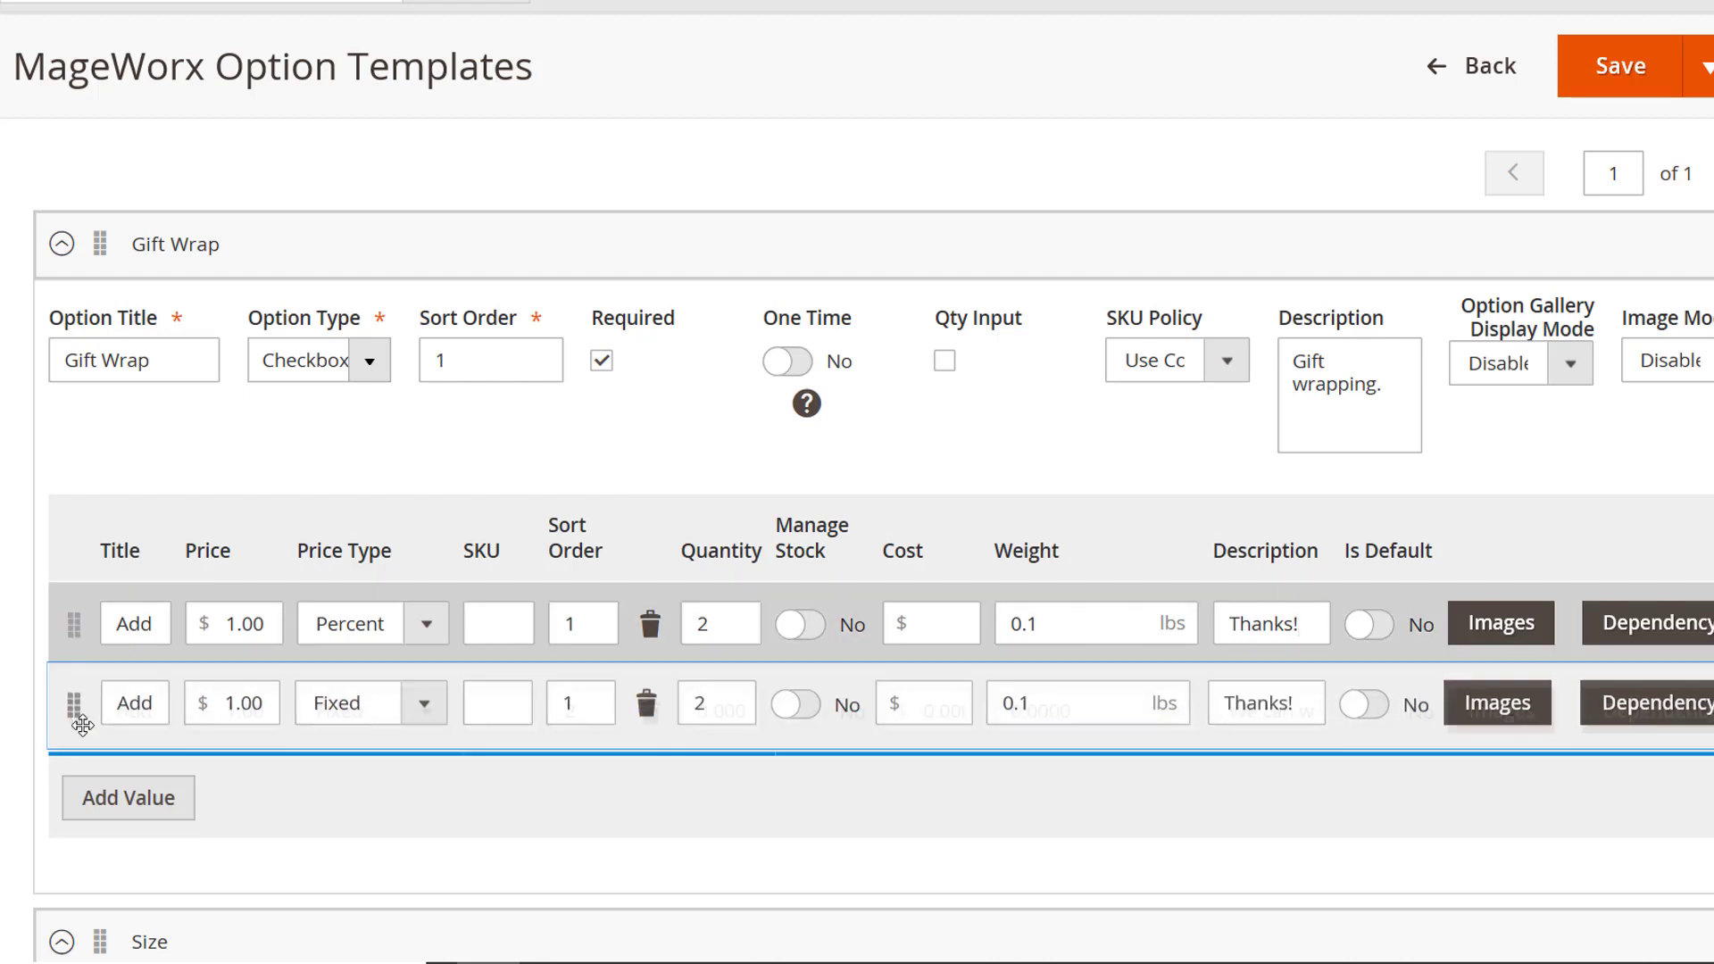
pyautogui.moveTo(506, 753); pyautogui.dragTo(650, 643)
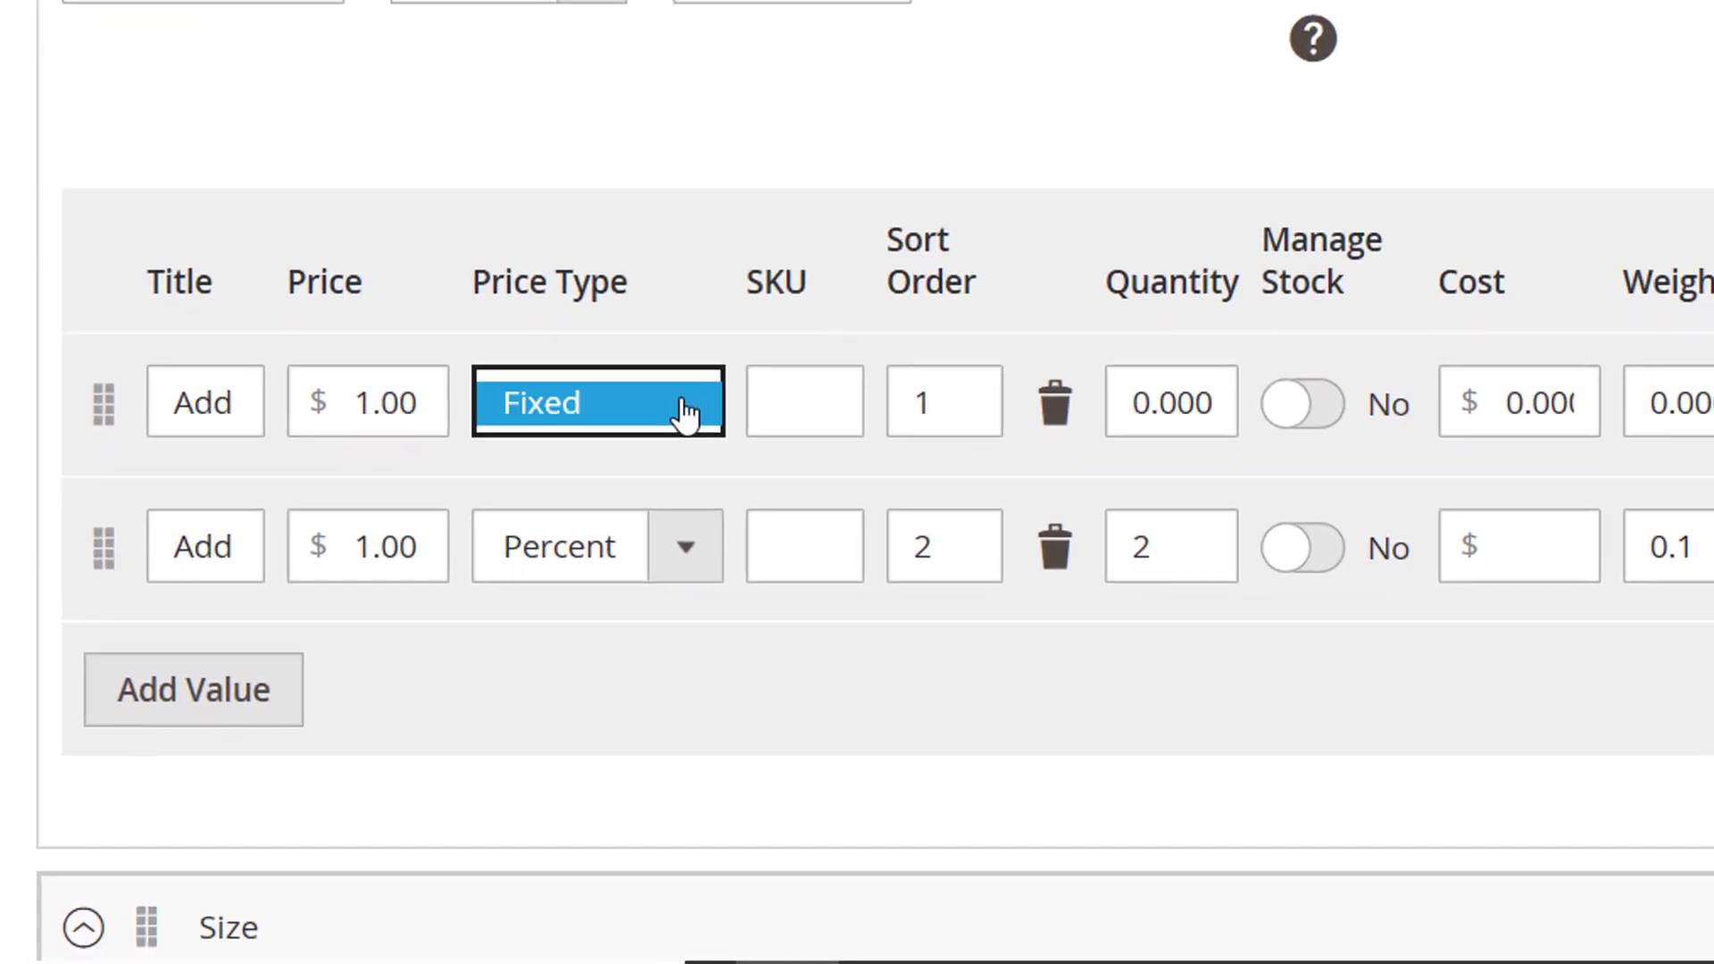
# Step: Keep the Fixed and Percent price types and empty the Percent value's Price field
pyautogui.click(685, 409)
pyautogui.click(669, 379)
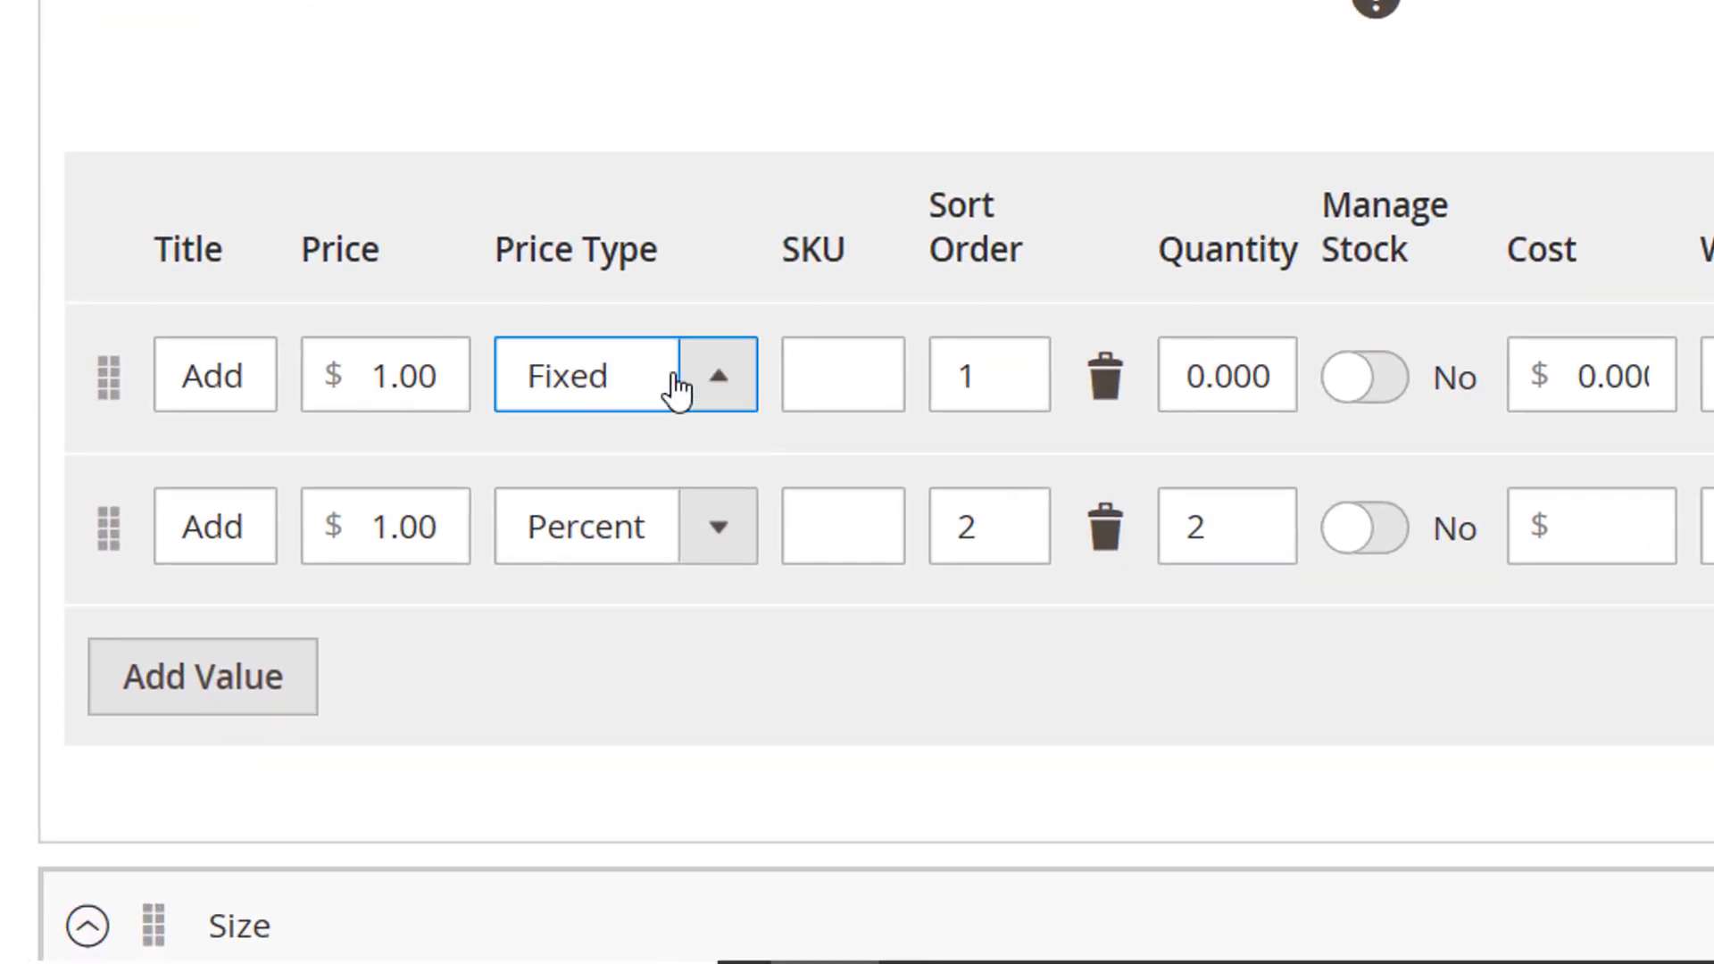
pyautogui.click(383, 375)
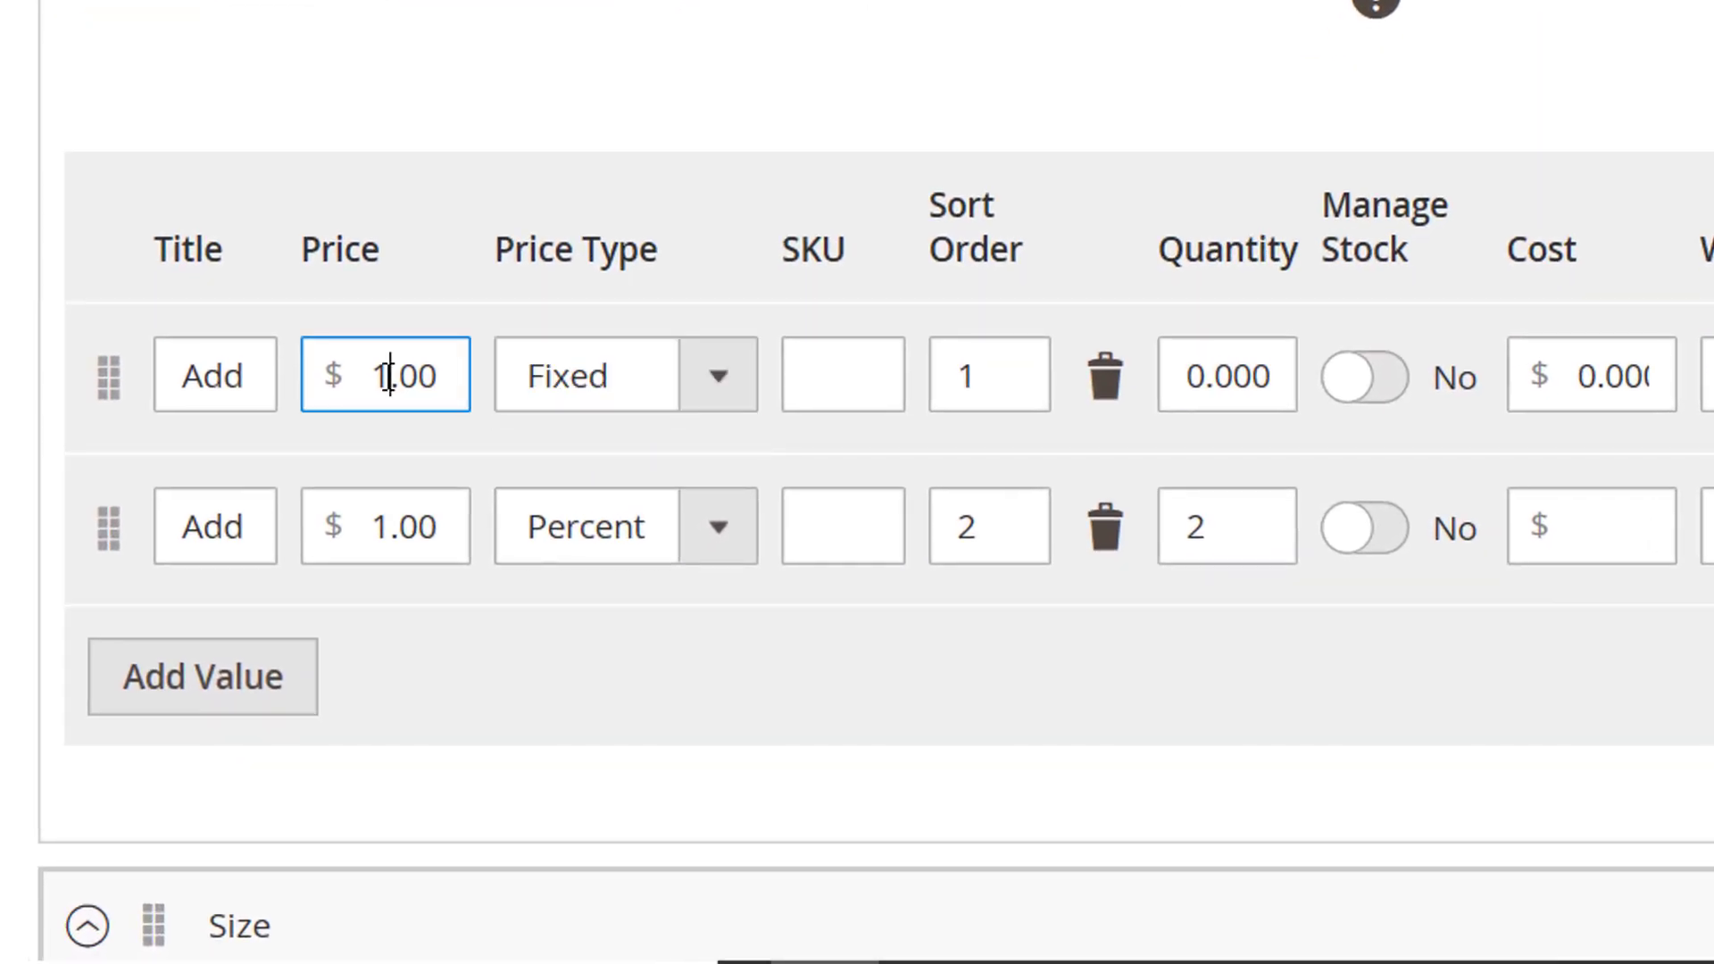
pyautogui.click(682, 525)
pyautogui.click(687, 528)
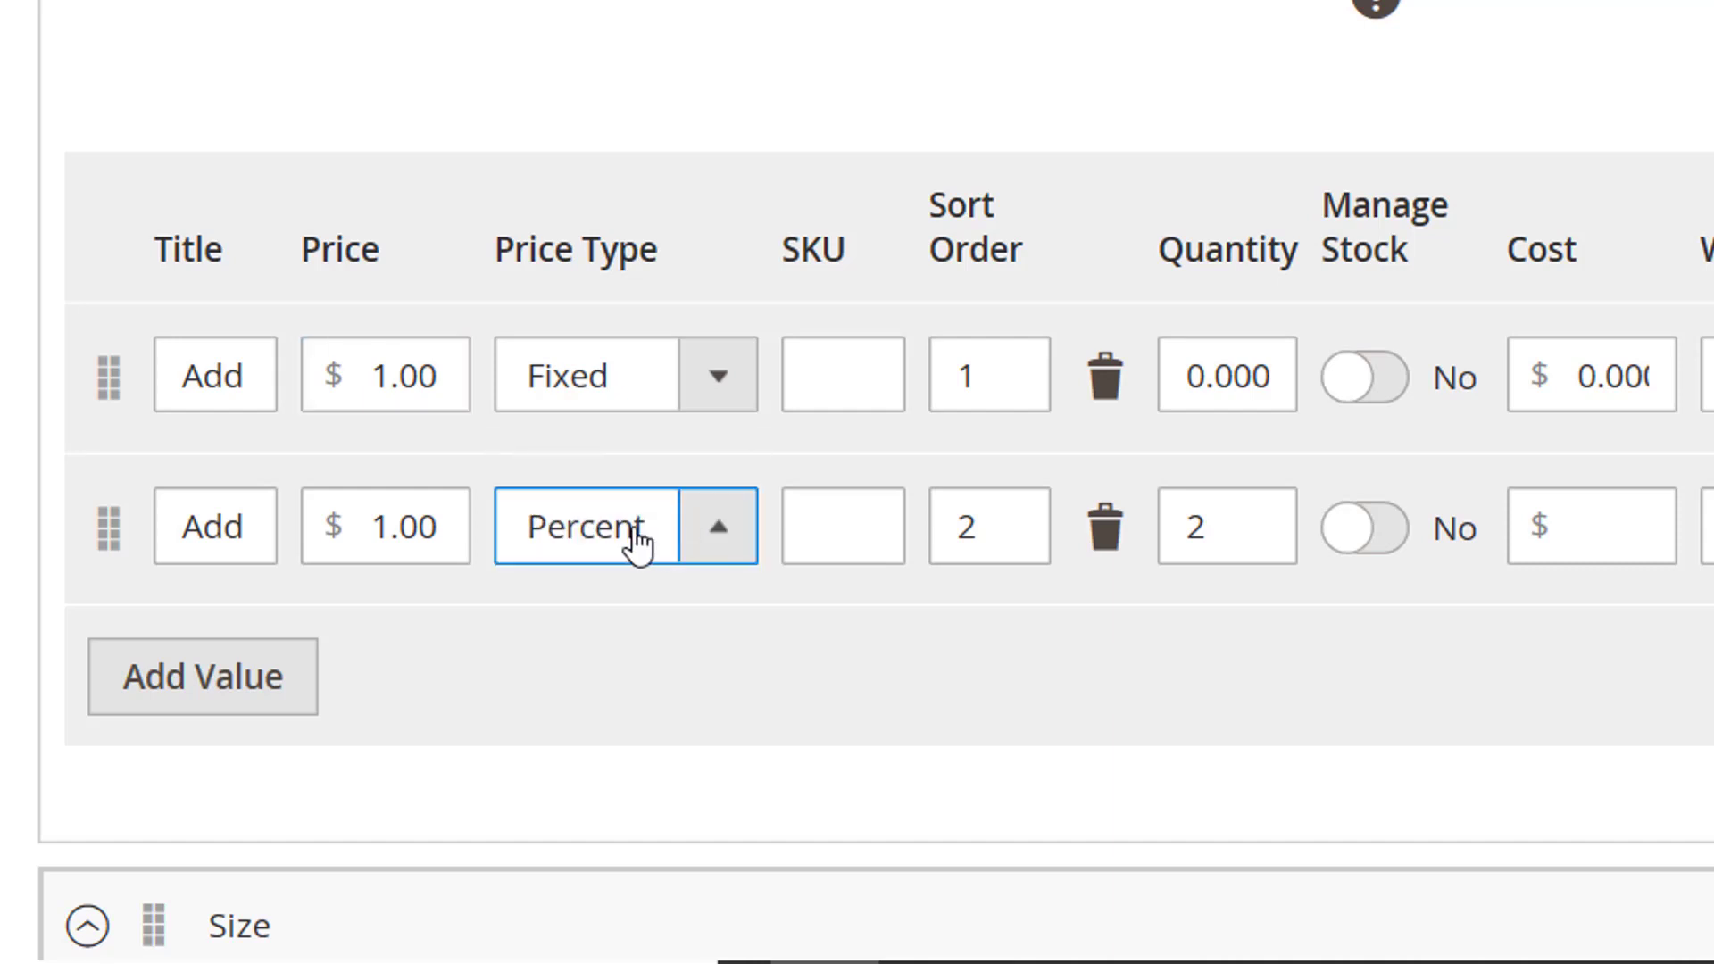
pyautogui.click(405, 524)
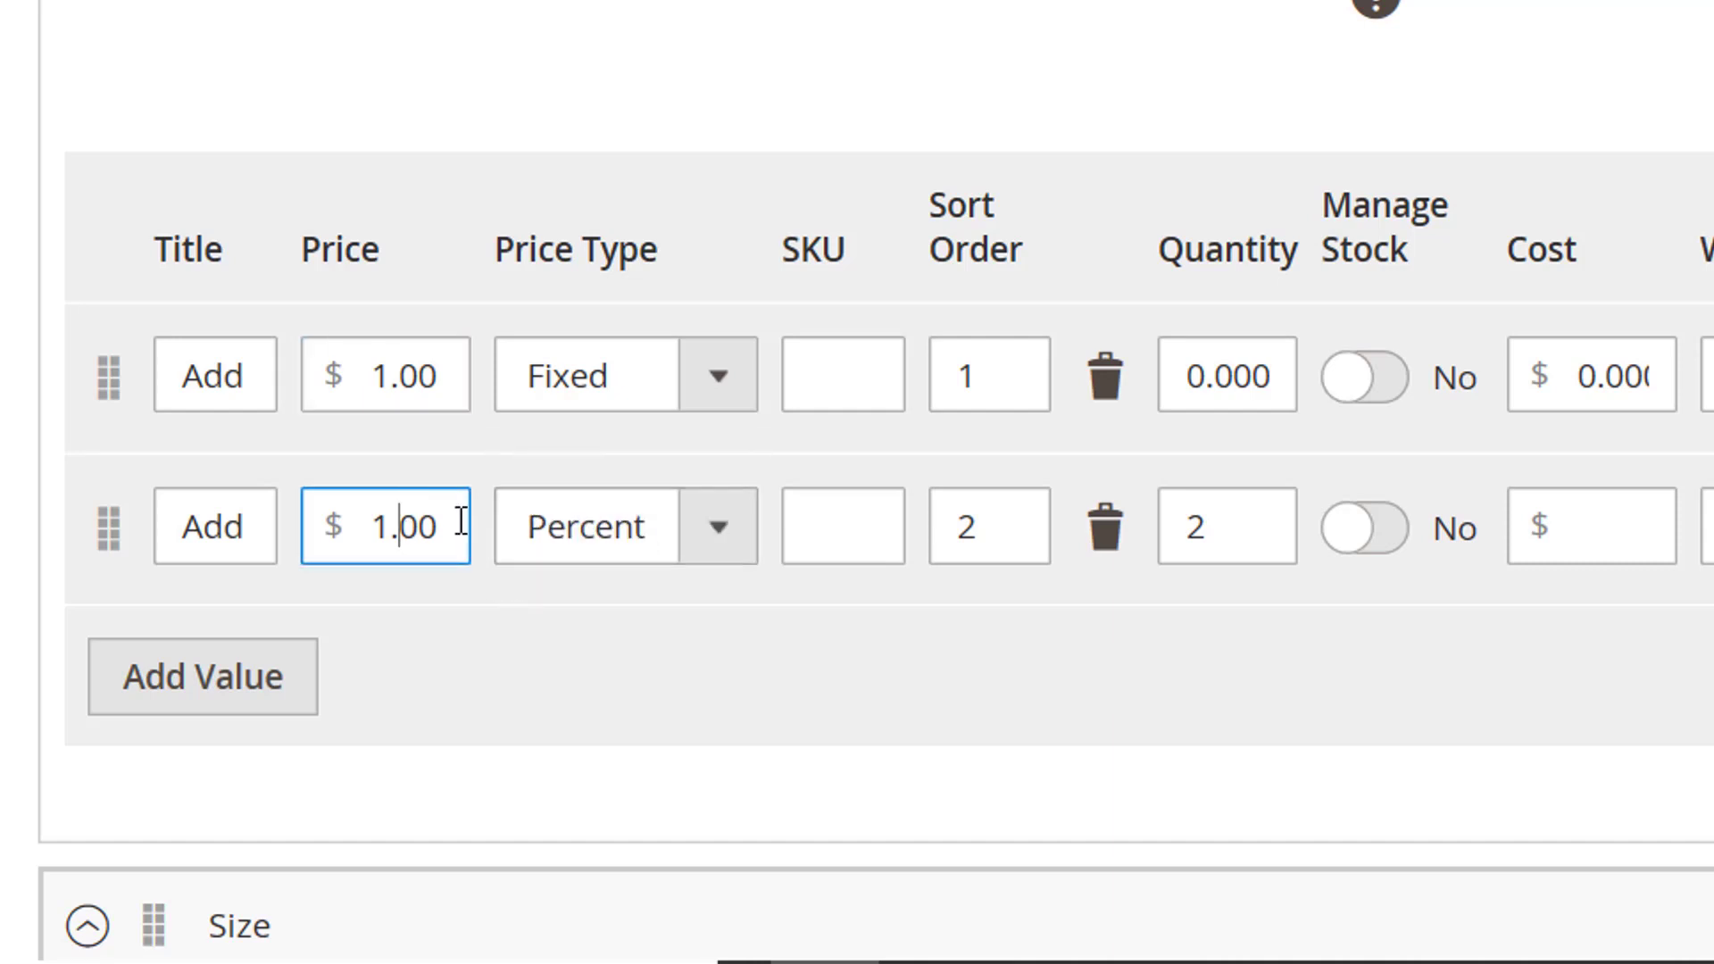
pyautogui.hotkey('ctrl', 'a')
pyautogui.press('BackSpace')
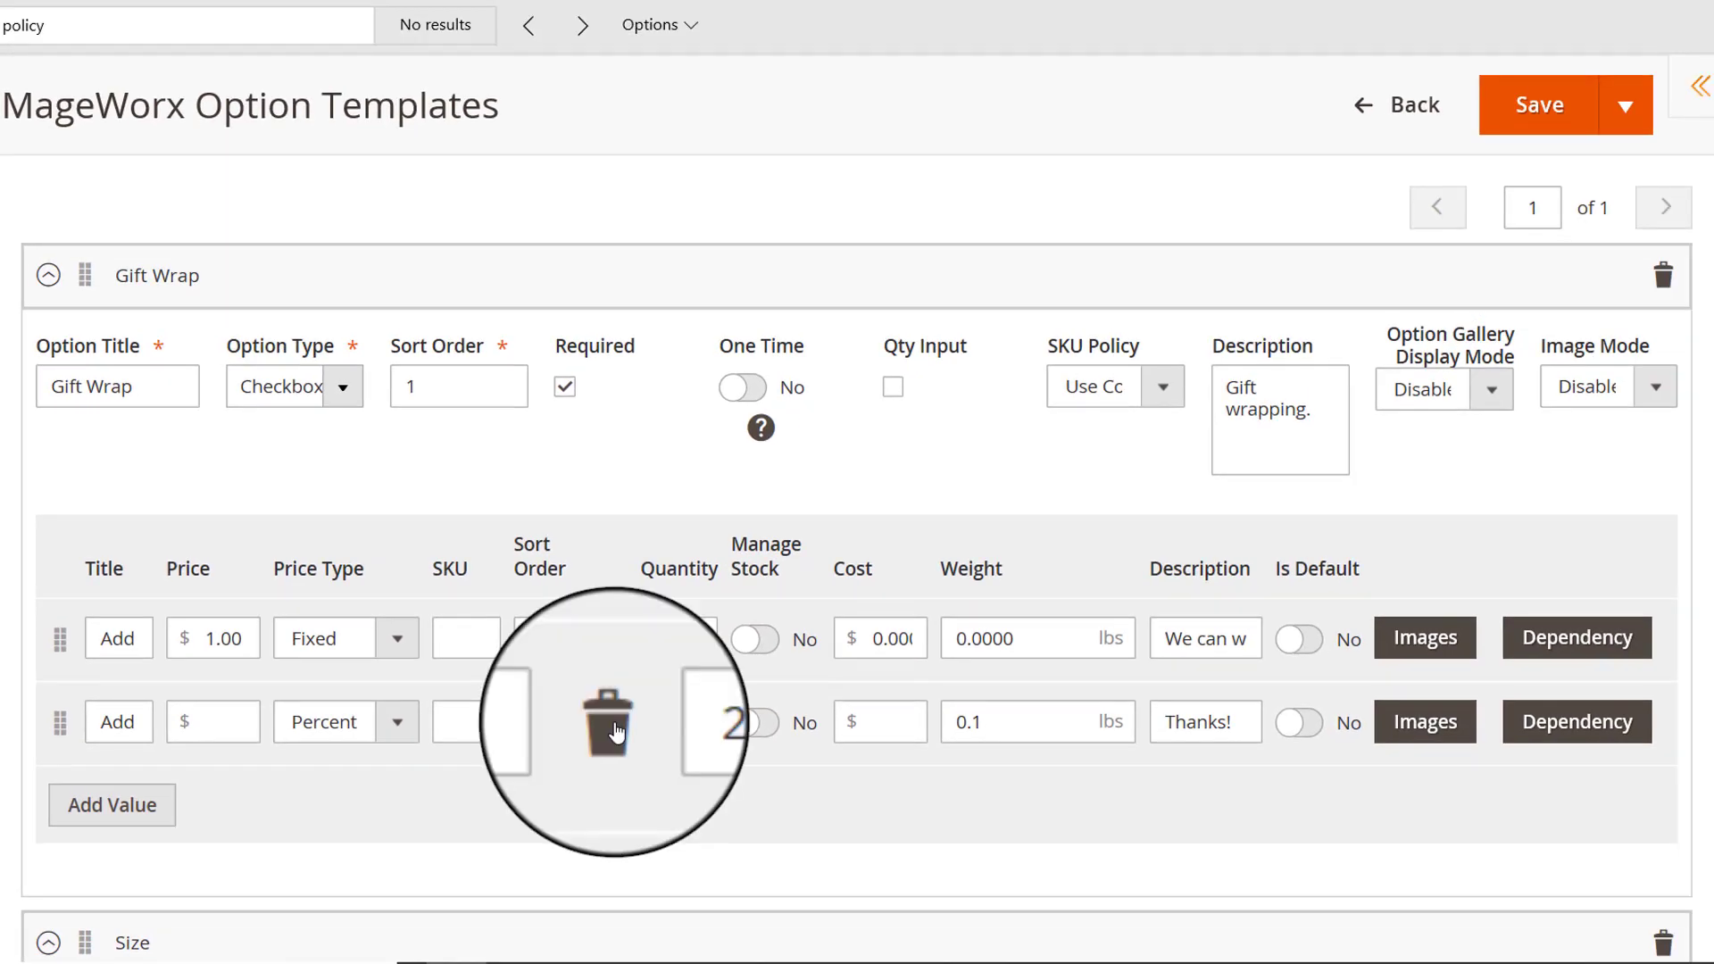
# Step: Delete the Percent value and set the Fixed value's quantity to 20, stock management off
pyautogui.click(611, 719)
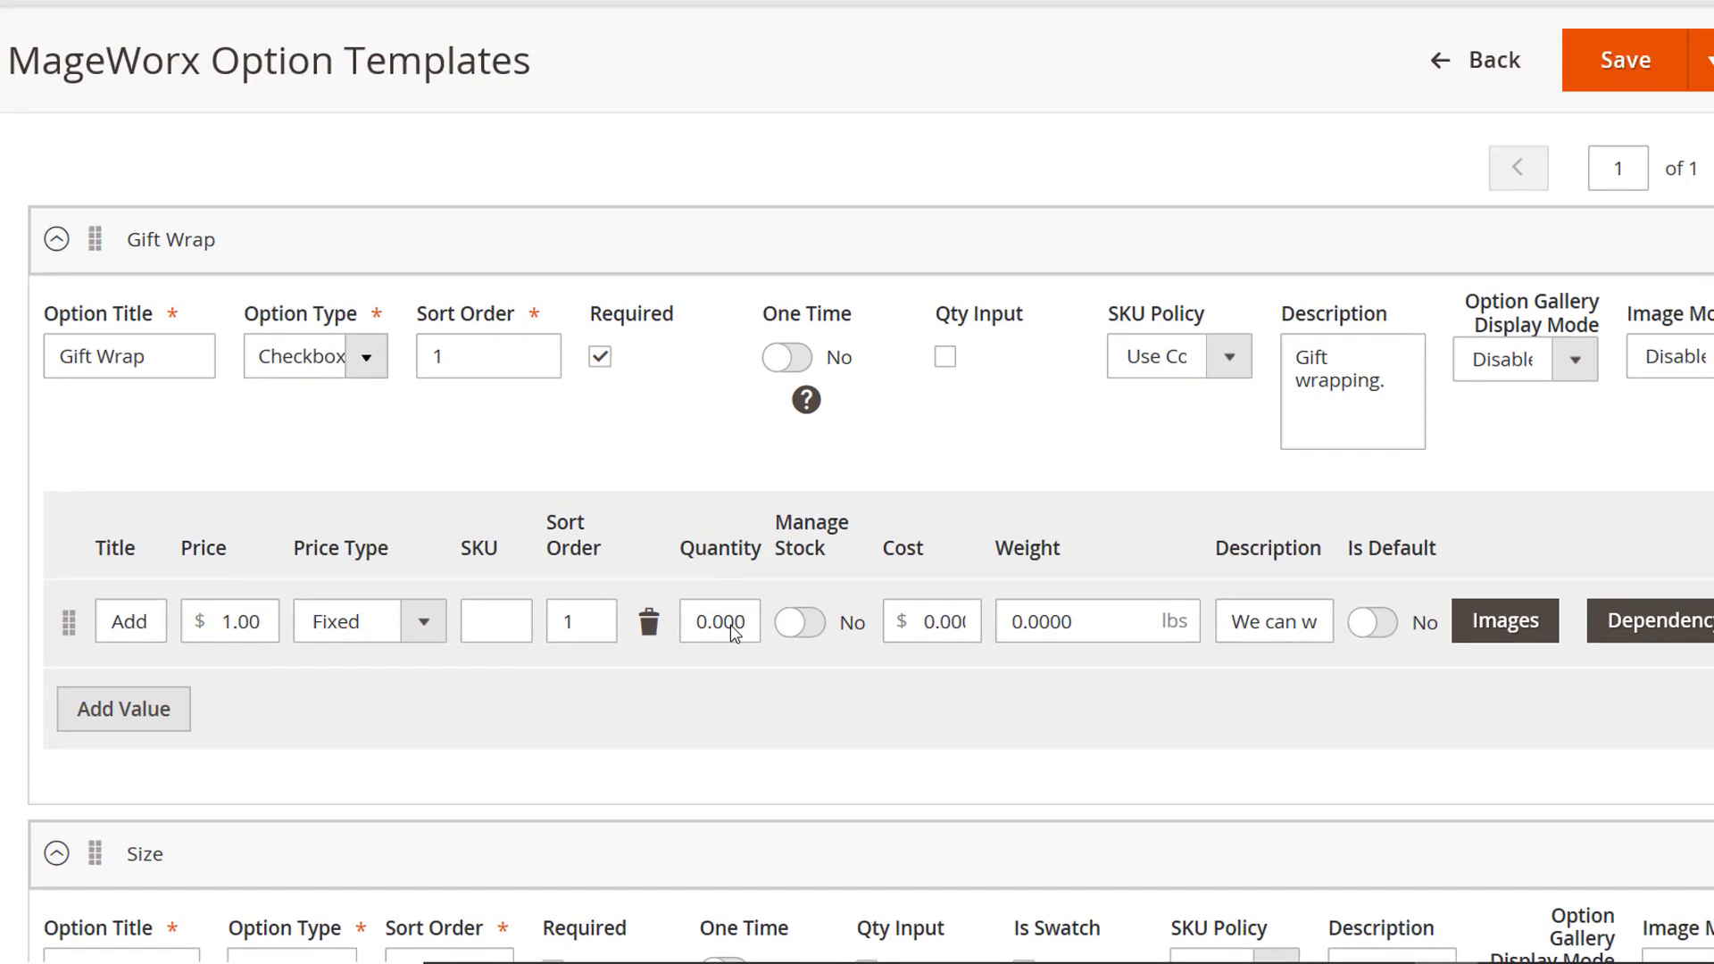
pyautogui.click(731, 625)
pyautogui.moveTo(700, 622); pyautogui.dragTo(759, 629)
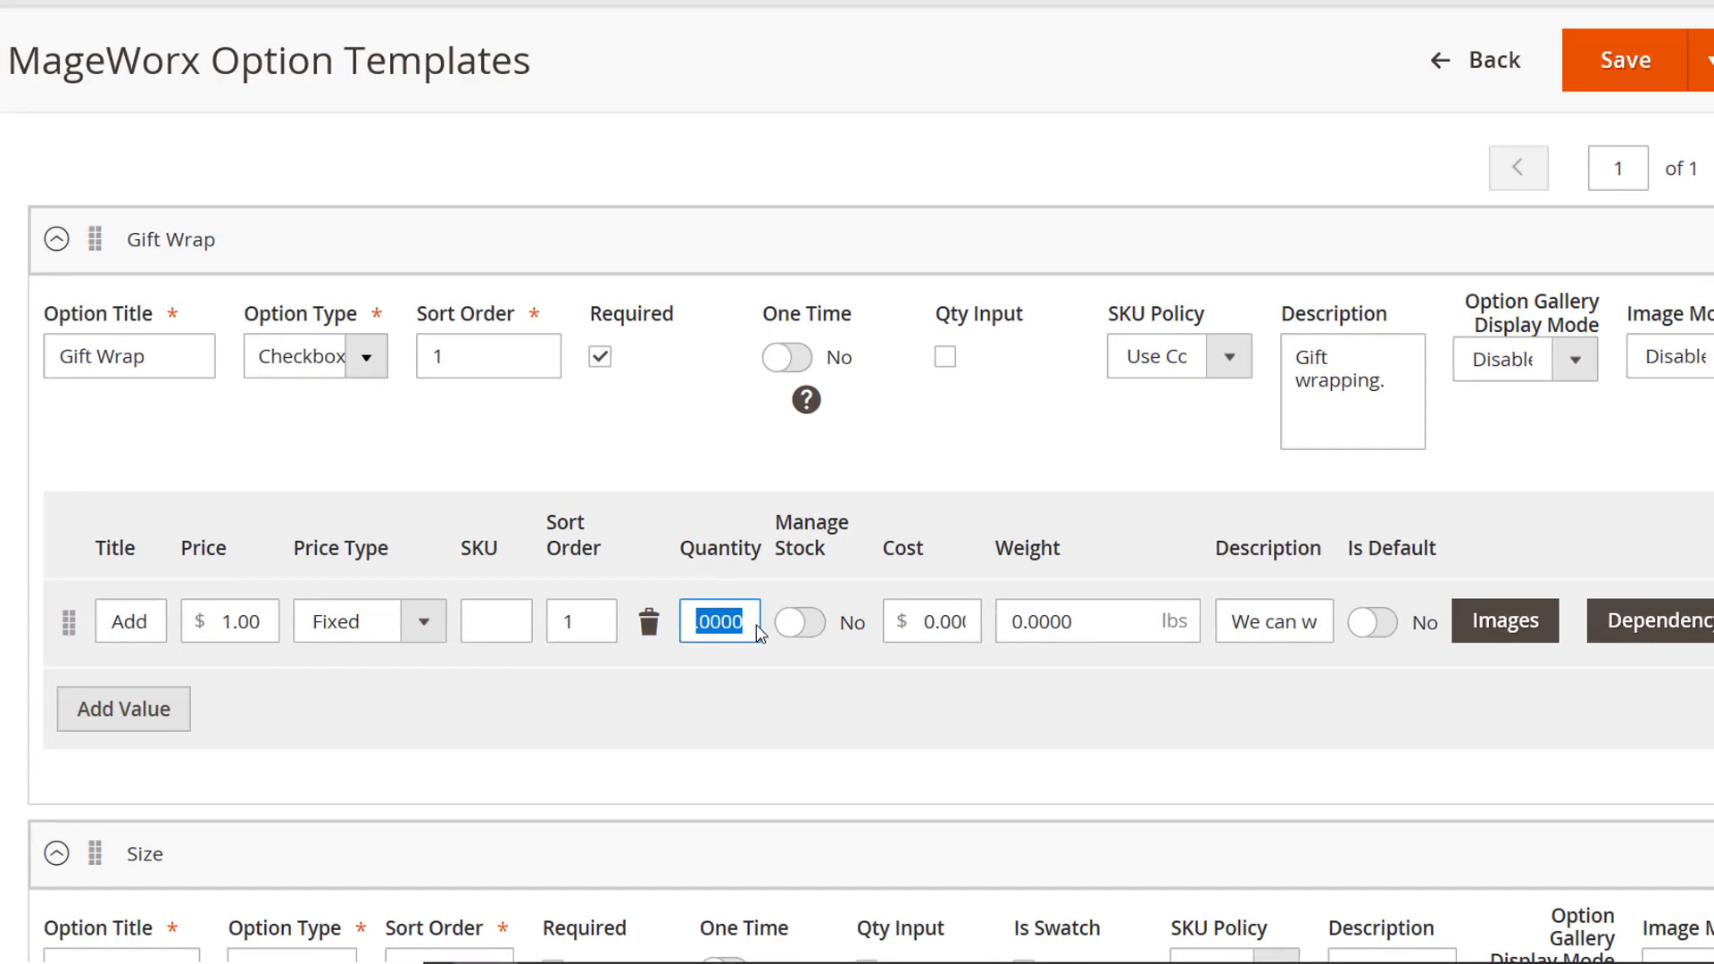
pyautogui.write('20')
pyautogui.click(796, 669)
pyautogui.click(803, 621)
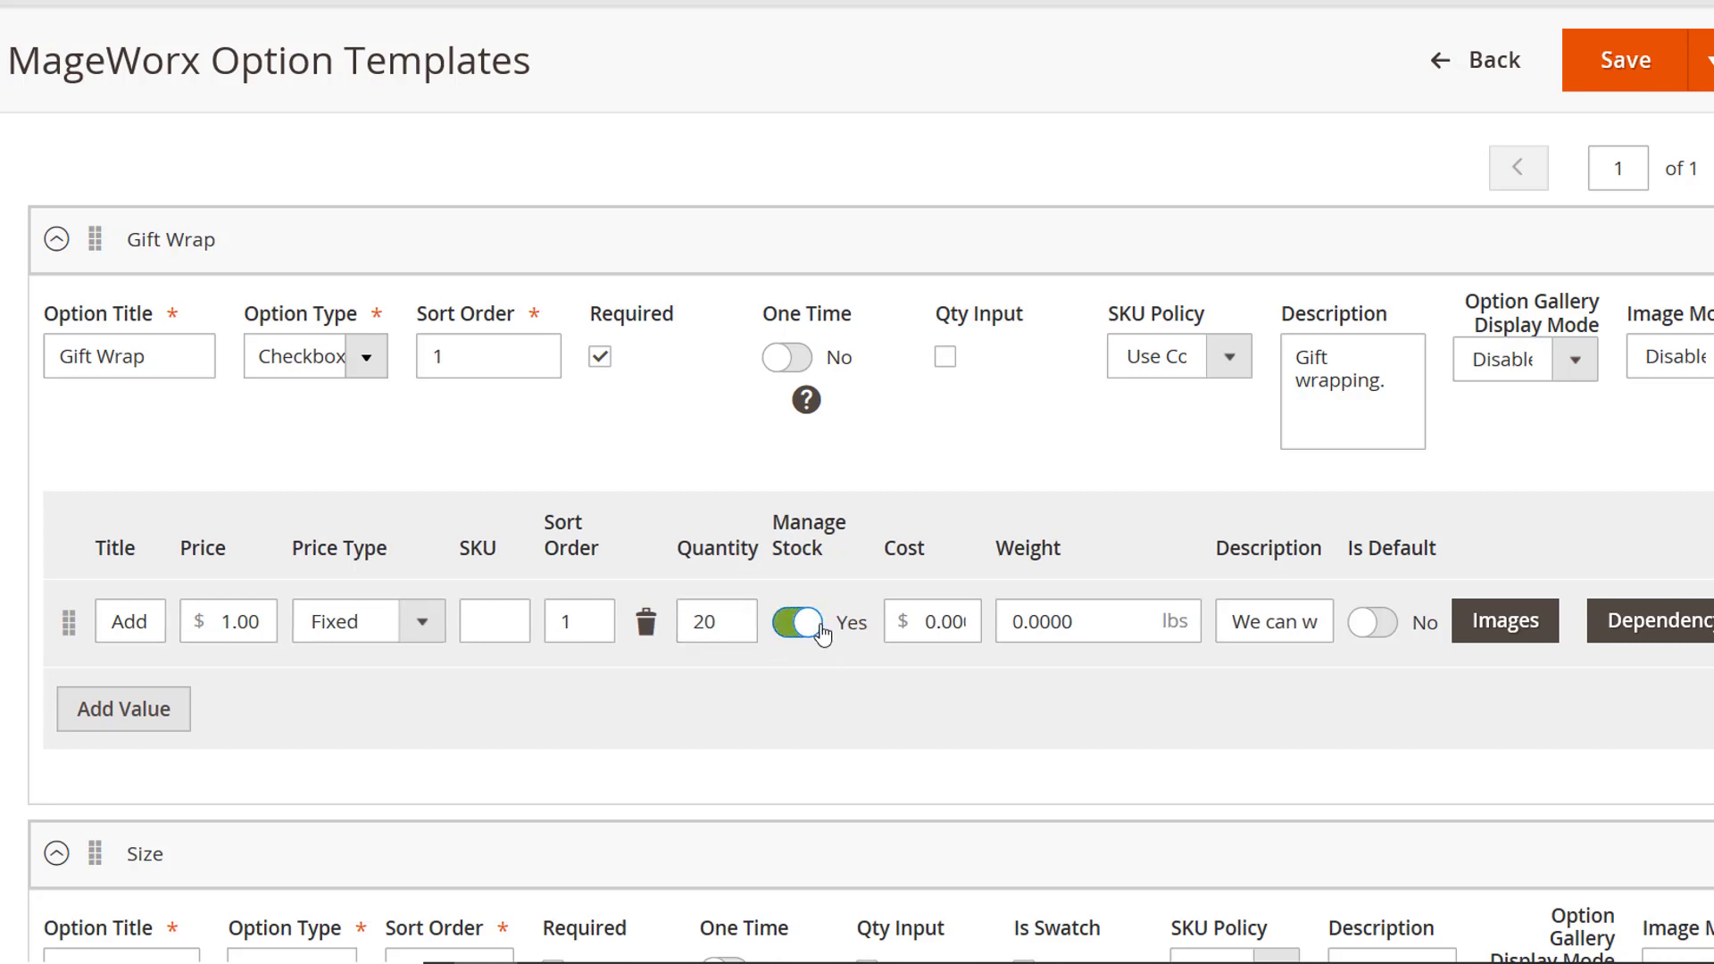
pyautogui.click(794, 623)
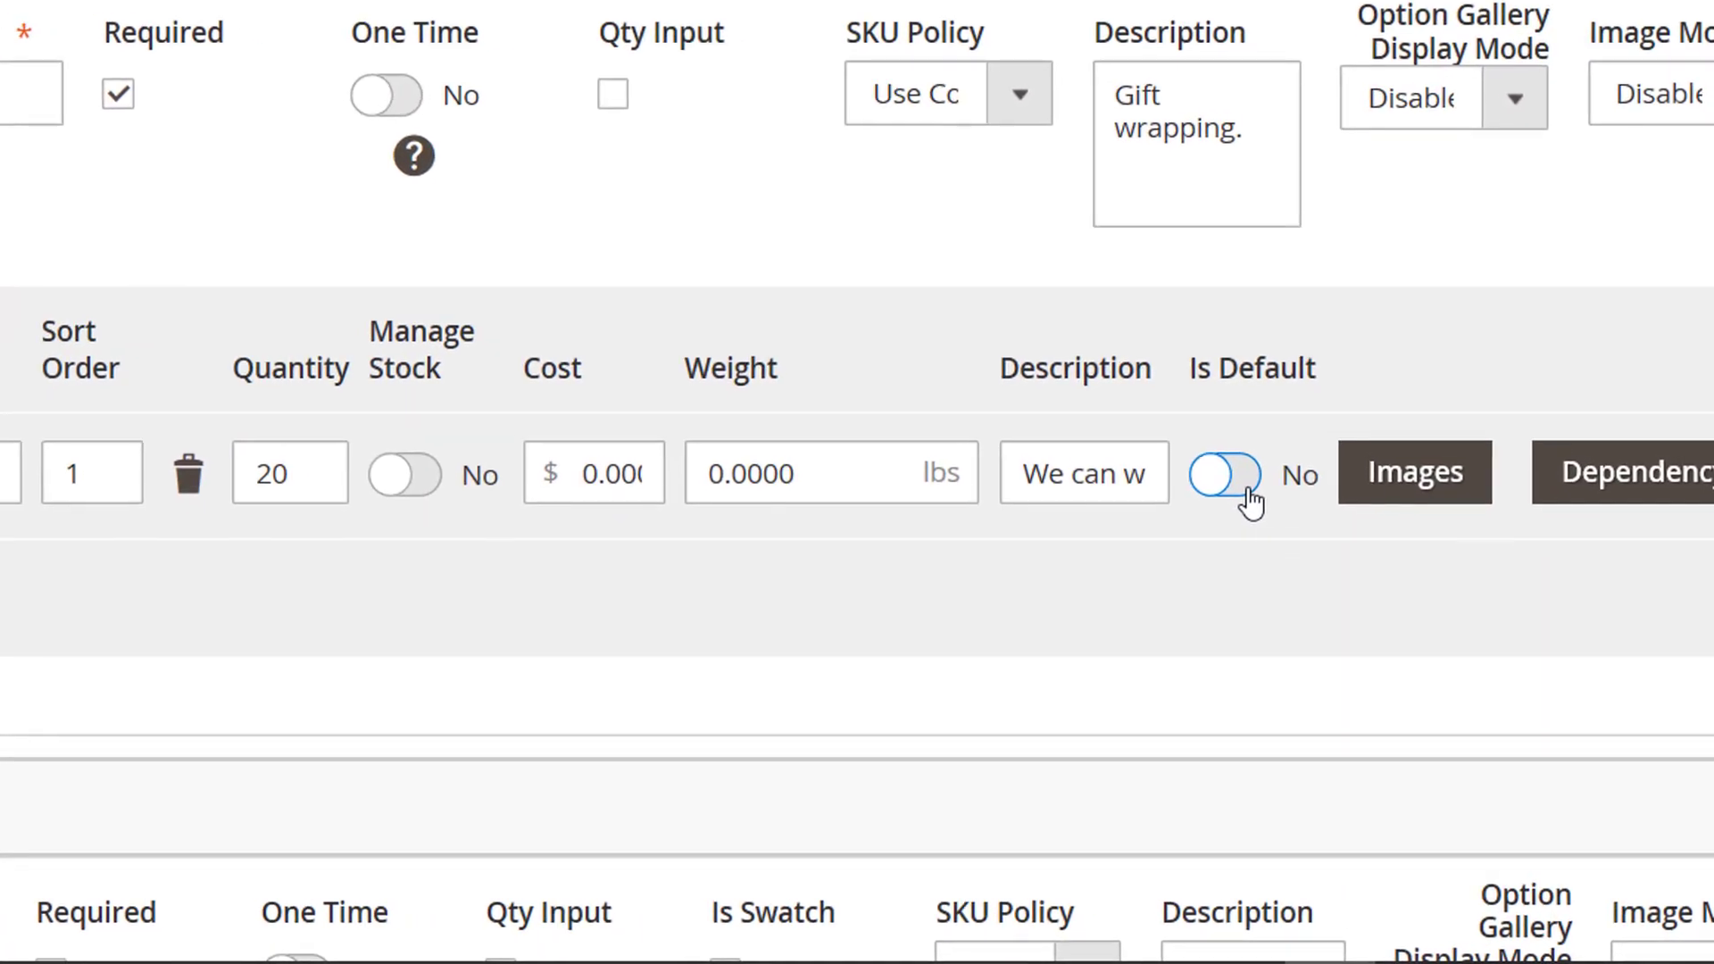
# Step: Toggle Gift Wrap's Is Default on and off, and place the cursor at the end of its description
pyautogui.click(1319, 565)
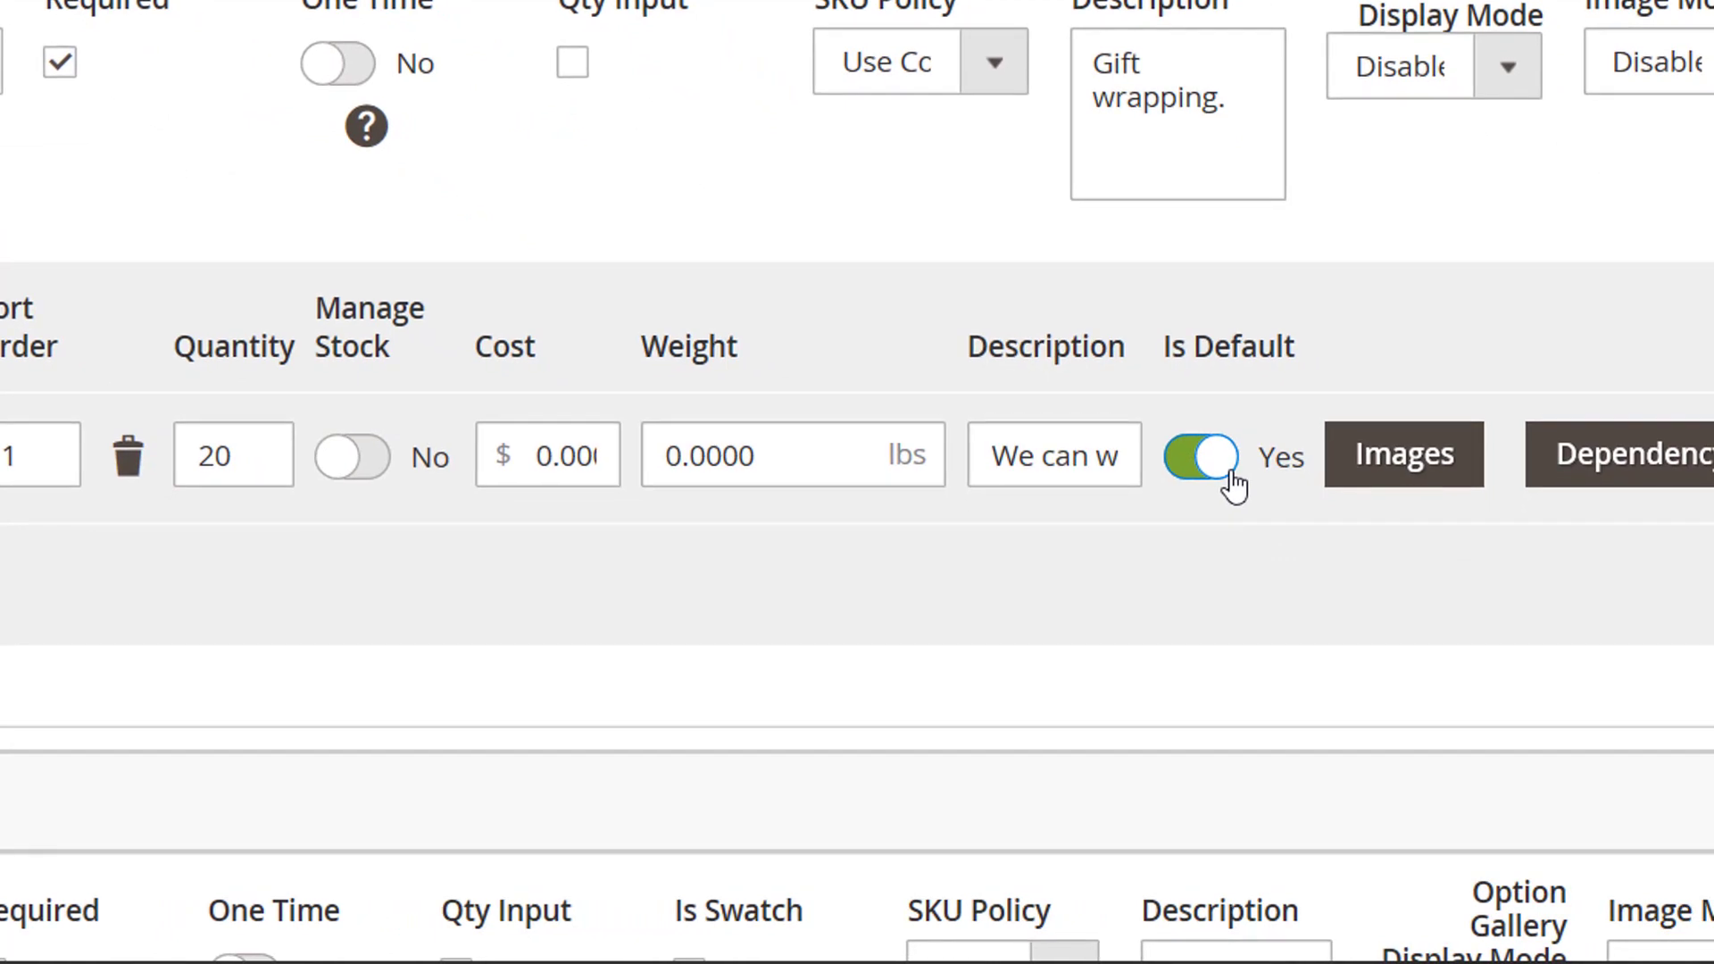
pyautogui.click(1189, 462)
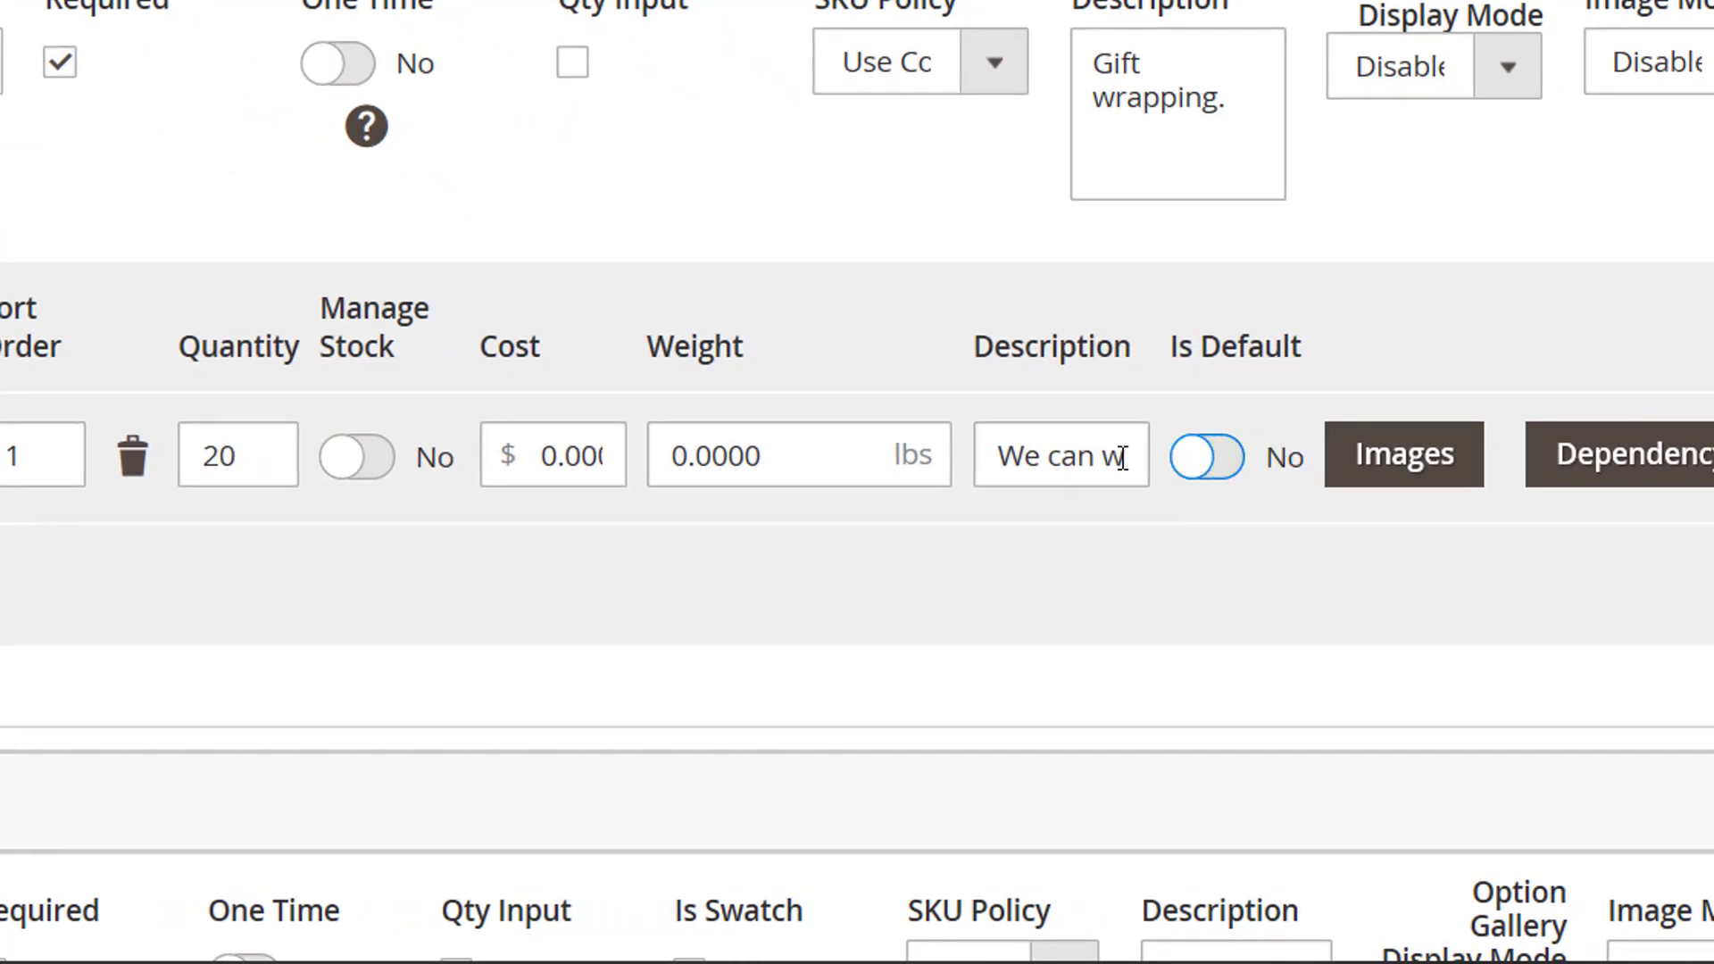
pyautogui.click(1043, 455)
pyautogui.moveTo(991, 455); pyautogui.dragTo(1098, 457)
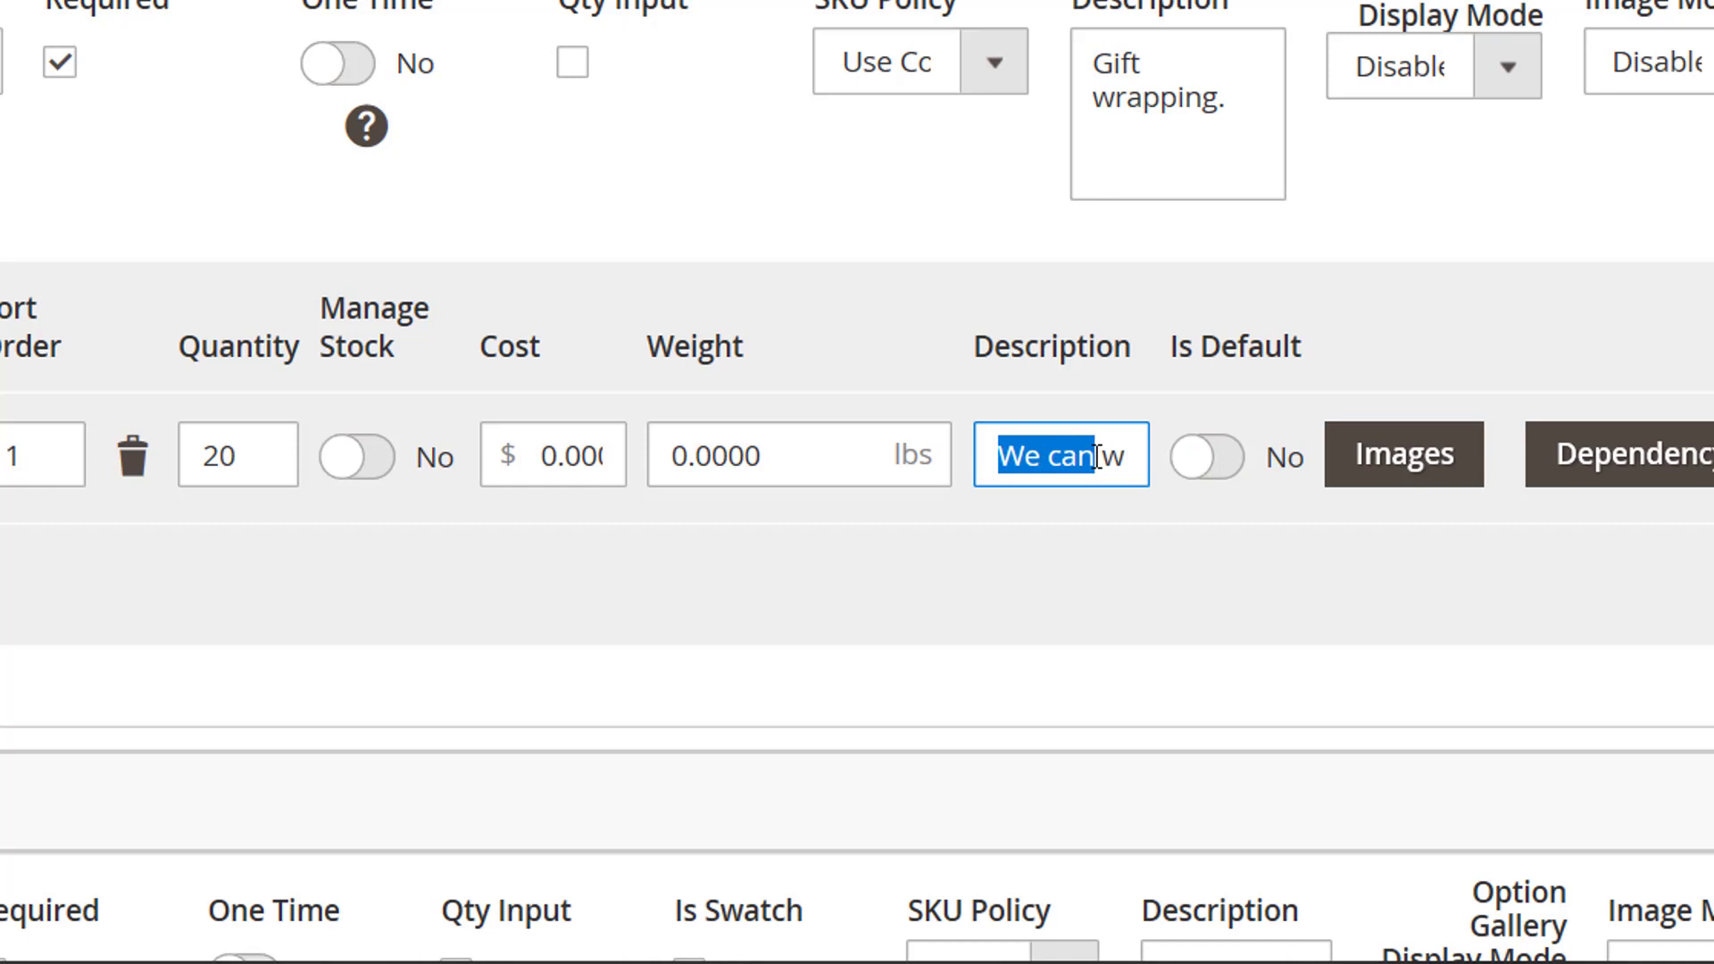
pyautogui.click(1096, 457)
pyautogui.press('Right')
pyautogui.press('Right')
pyautogui.press('Right')
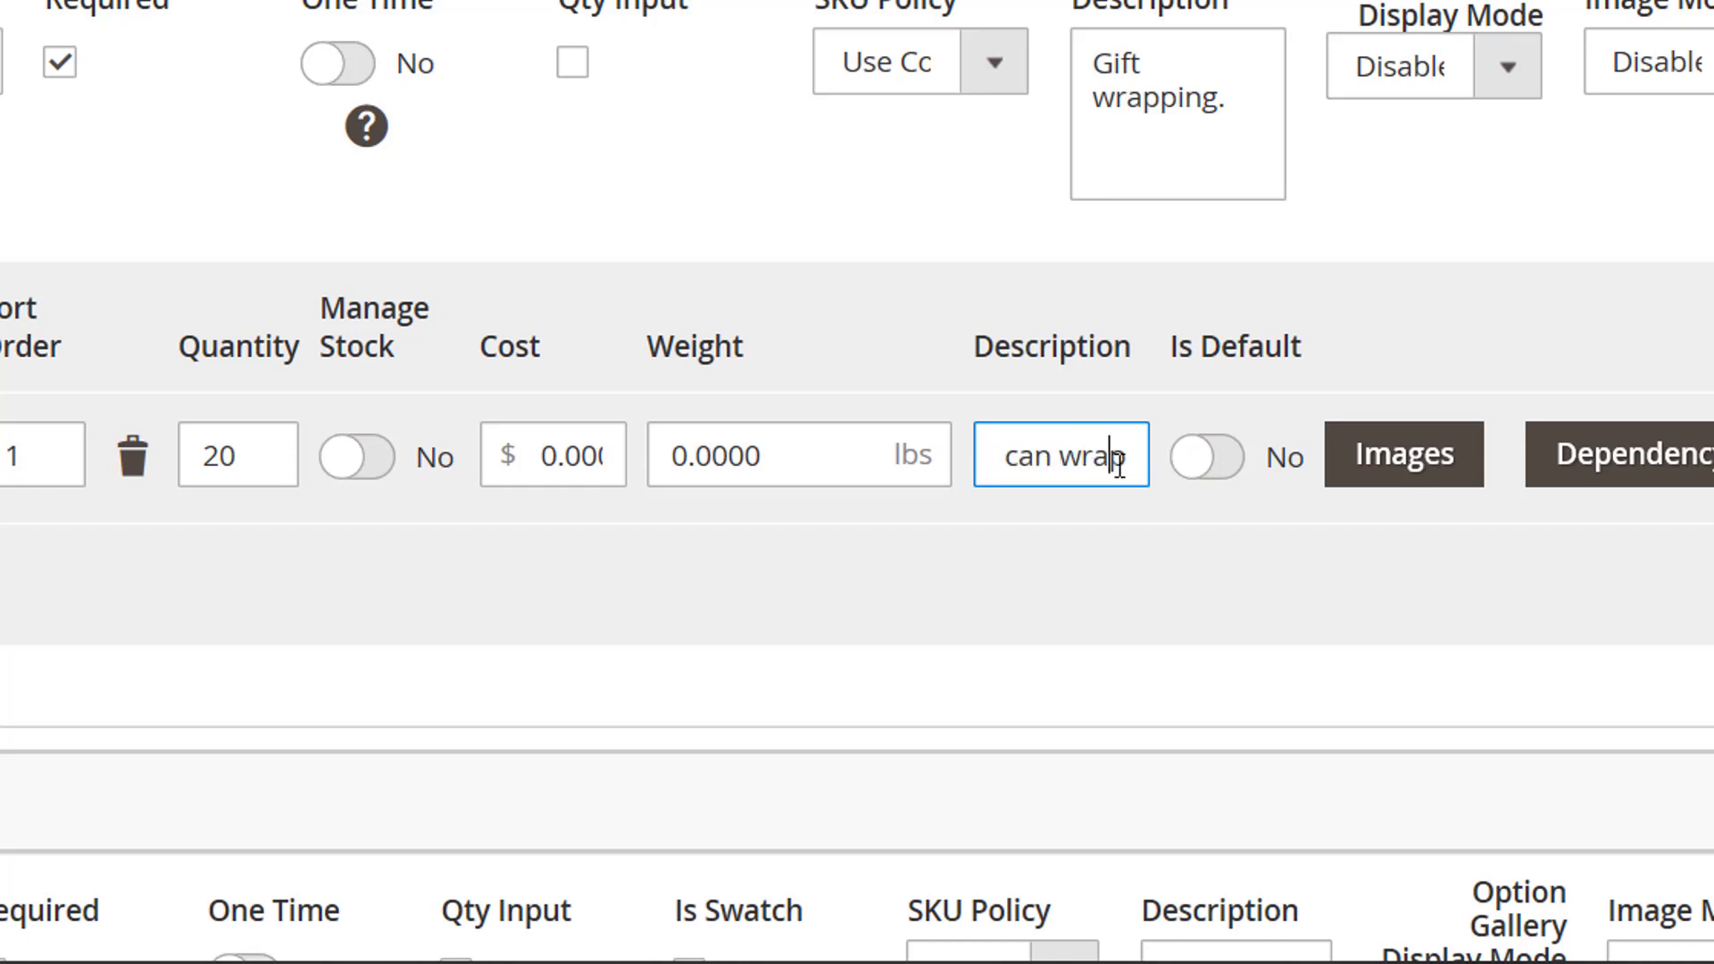
pyautogui.press('Right')
pyautogui.press('Right')
pyautogui.press('Right')
pyautogui.press('Right')
pyautogui.press('Right')
pyautogui.press('Right')
pyautogui.press('Right')
pyautogui.press('Right')
pyautogui.press('Right')
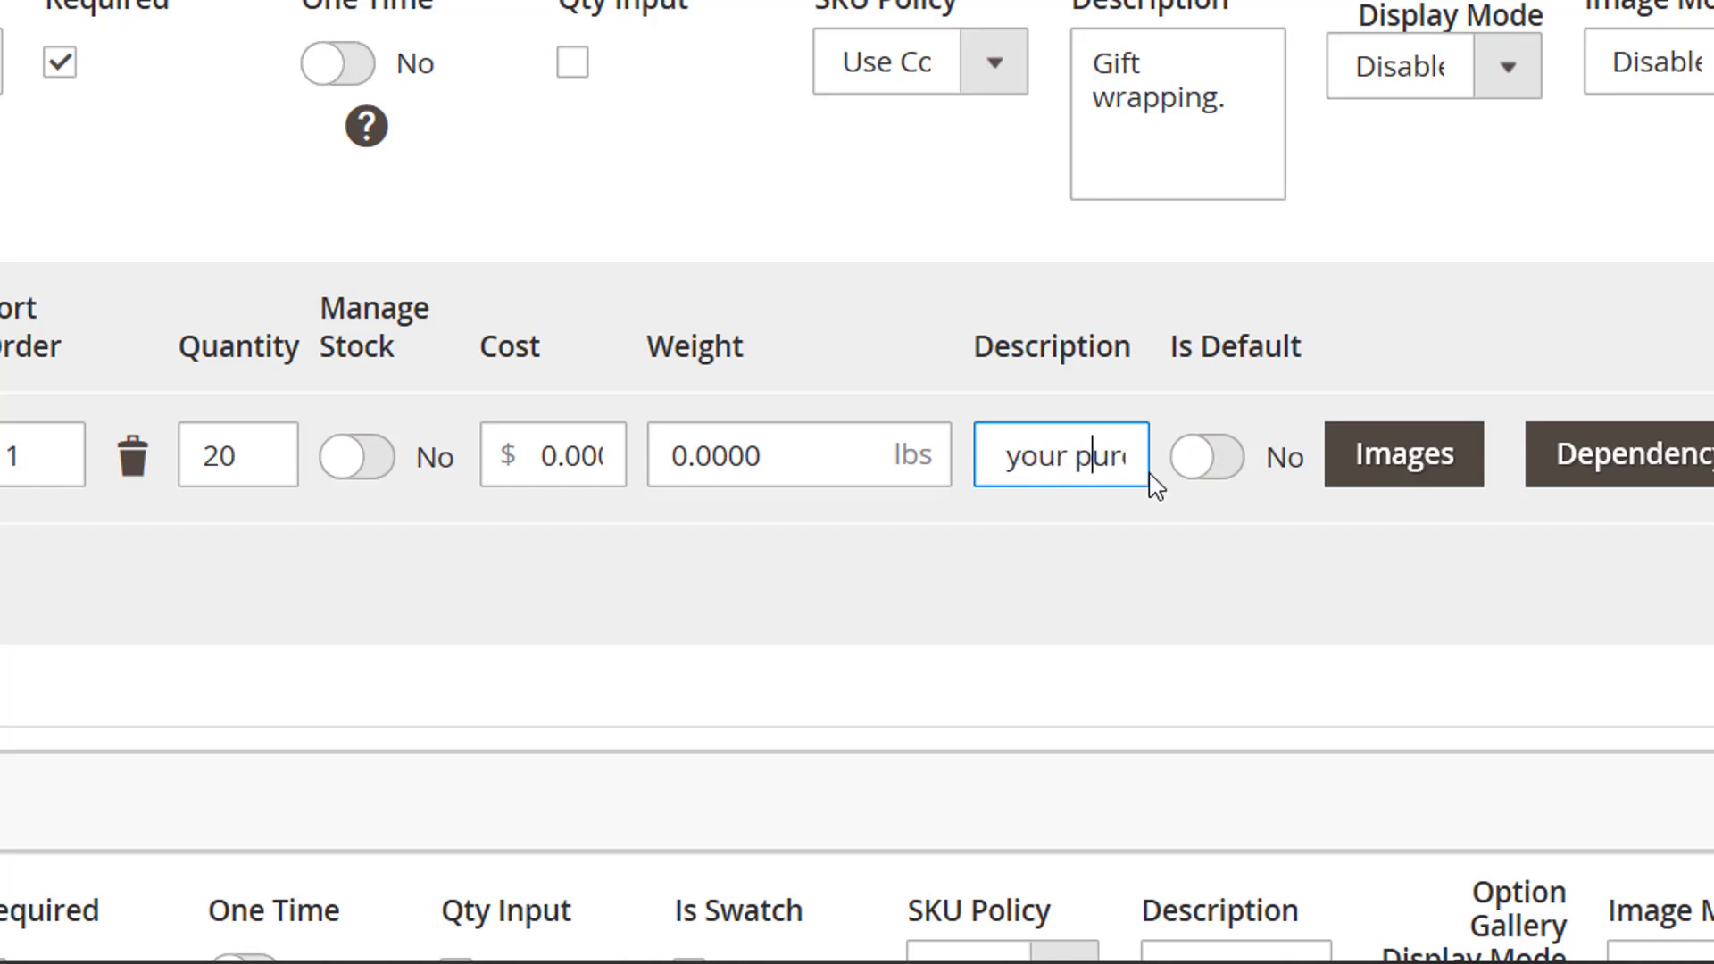
pyautogui.press('Right')
pyautogui.press('Right')
pyautogui.press('Right')
pyautogui.press('Right')
pyautogui.press('Right')
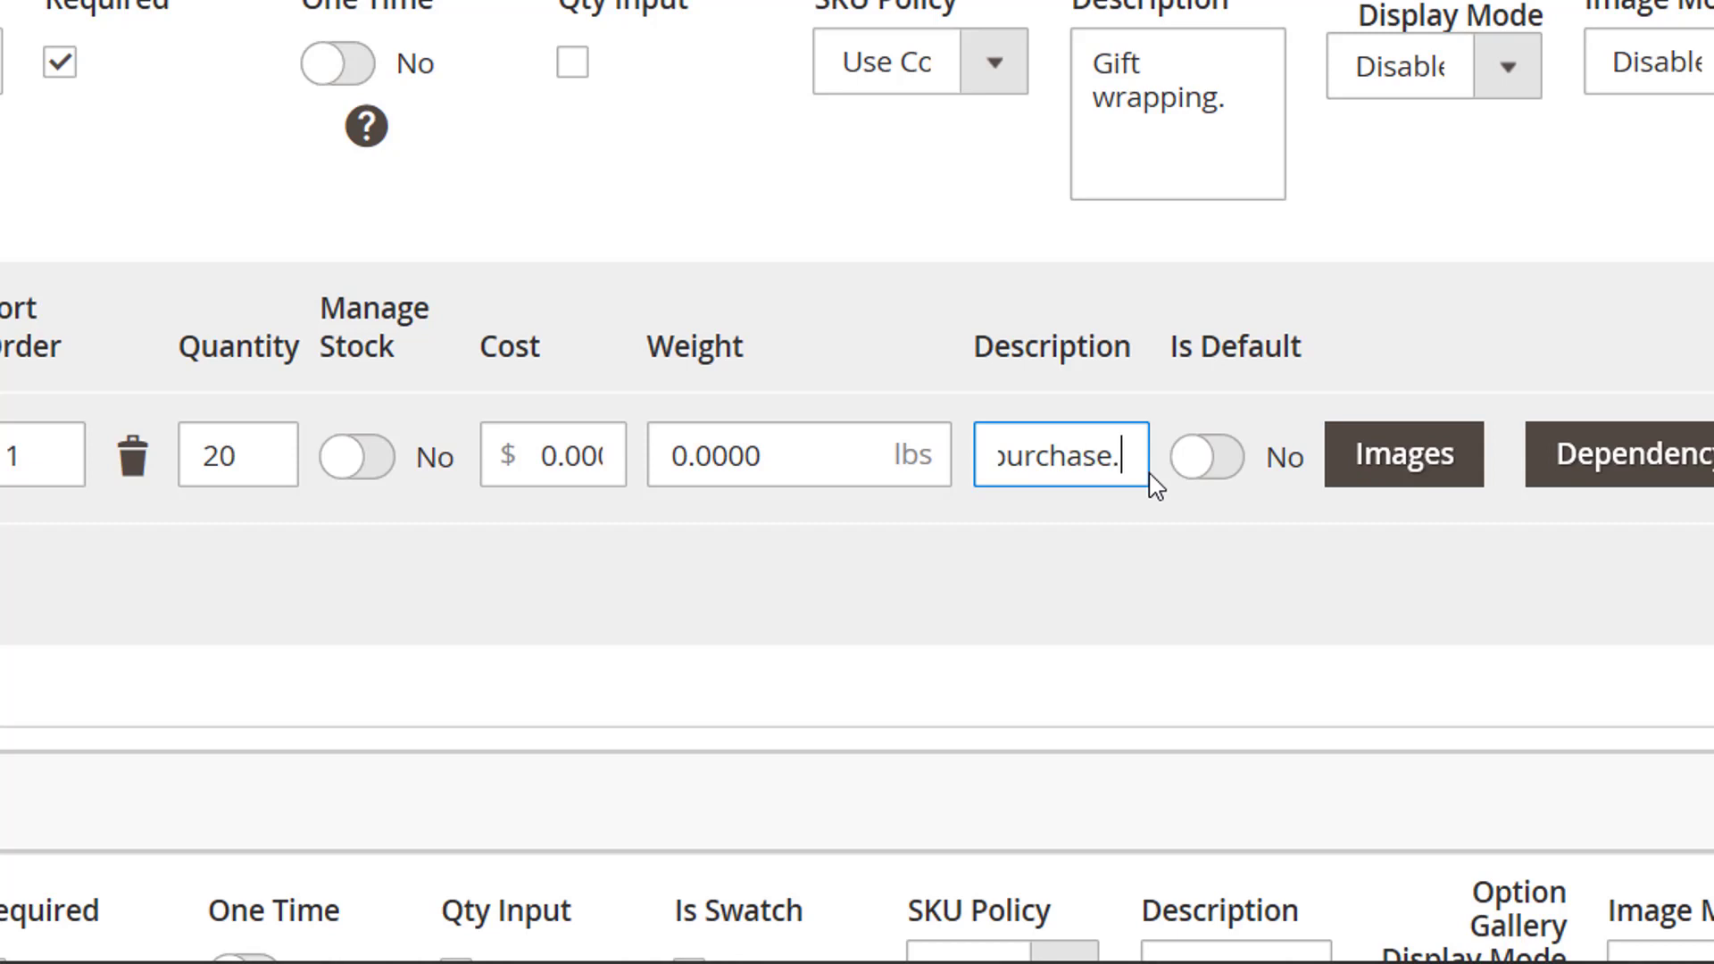
pyautogui.write('Contact u')
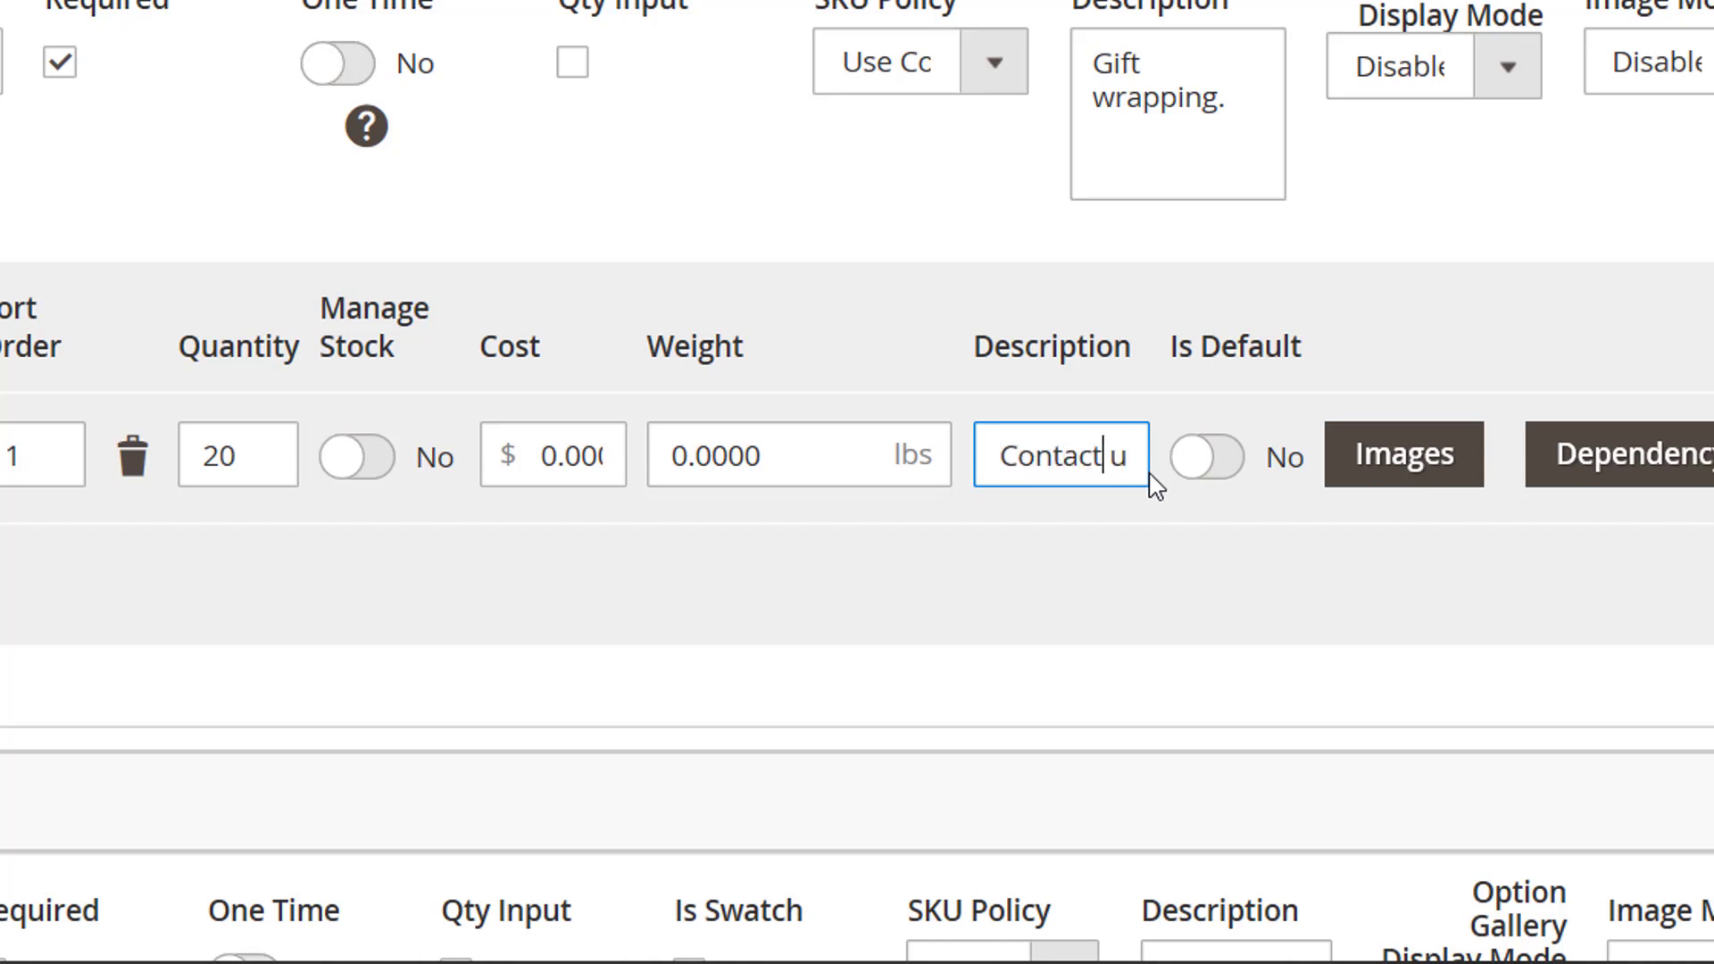
pyautogui.write('s fo')
pyautogui.write('r more')
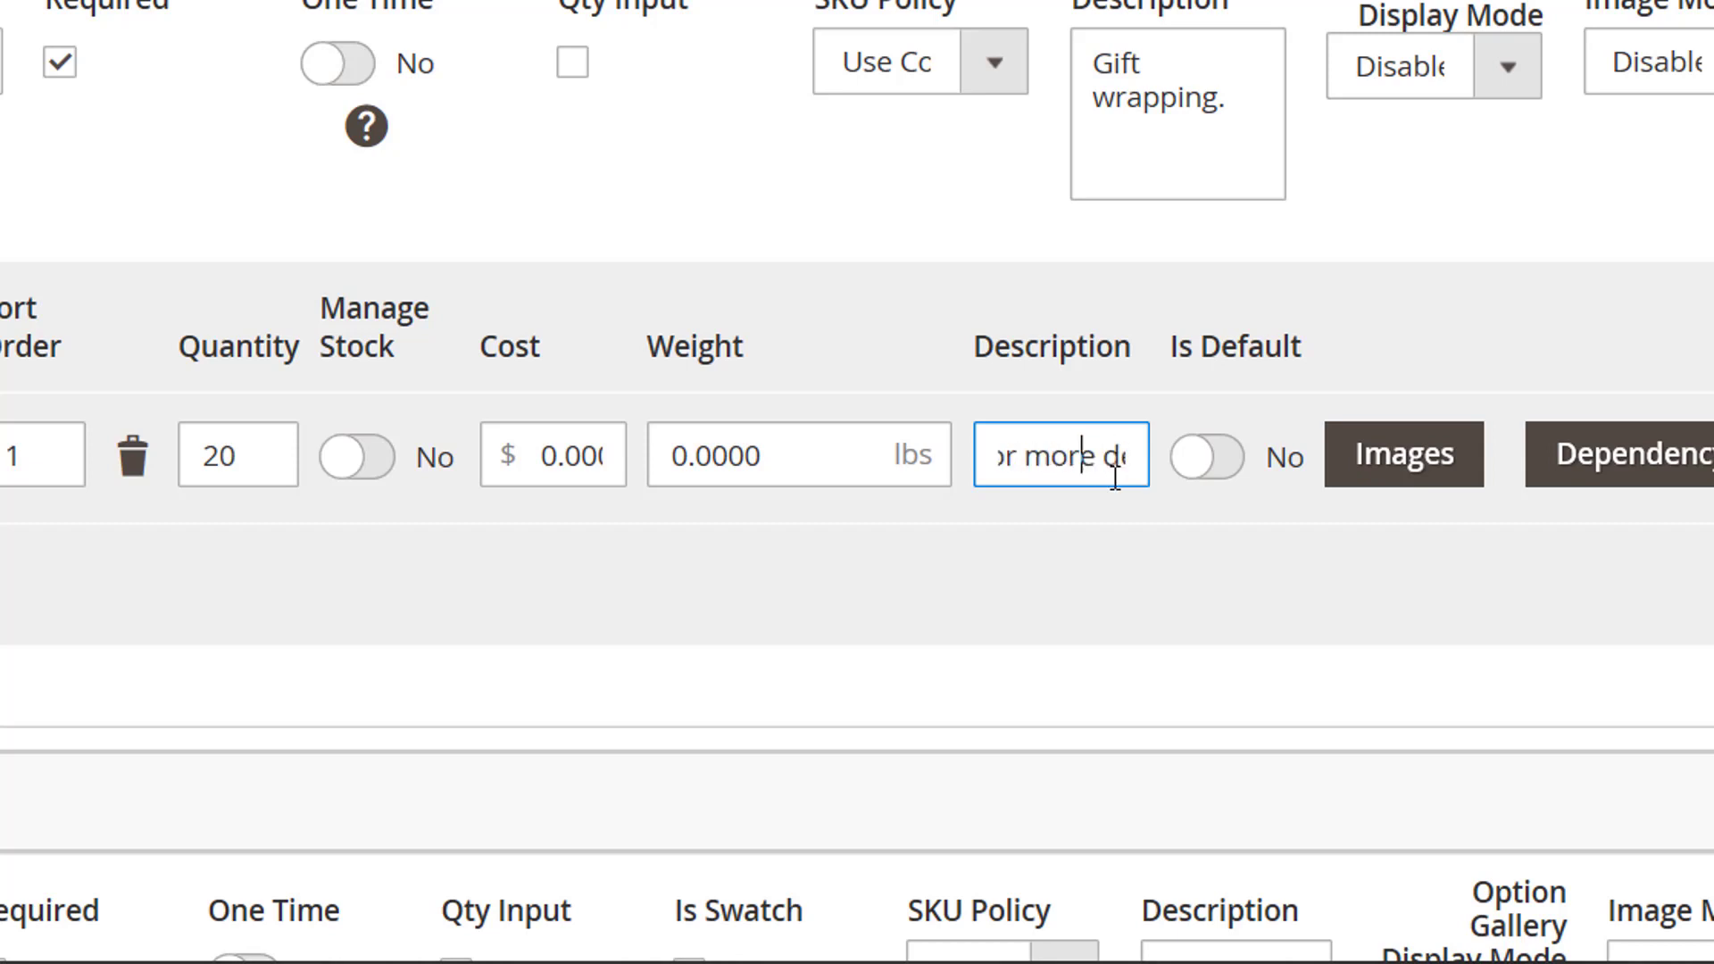